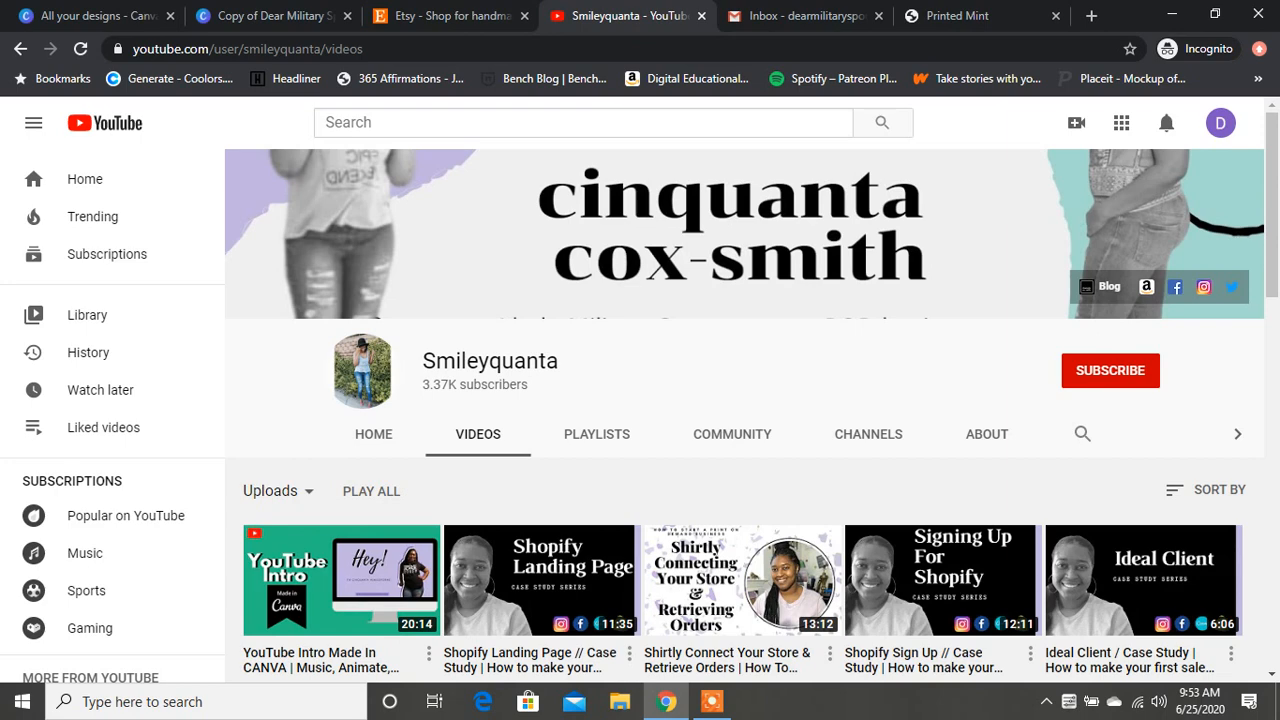
# Step: Switch to the Printed Mint site and review the available Etsy and Shopify integrations and the additional ones coming soon
pyautogui.click(955, 16)
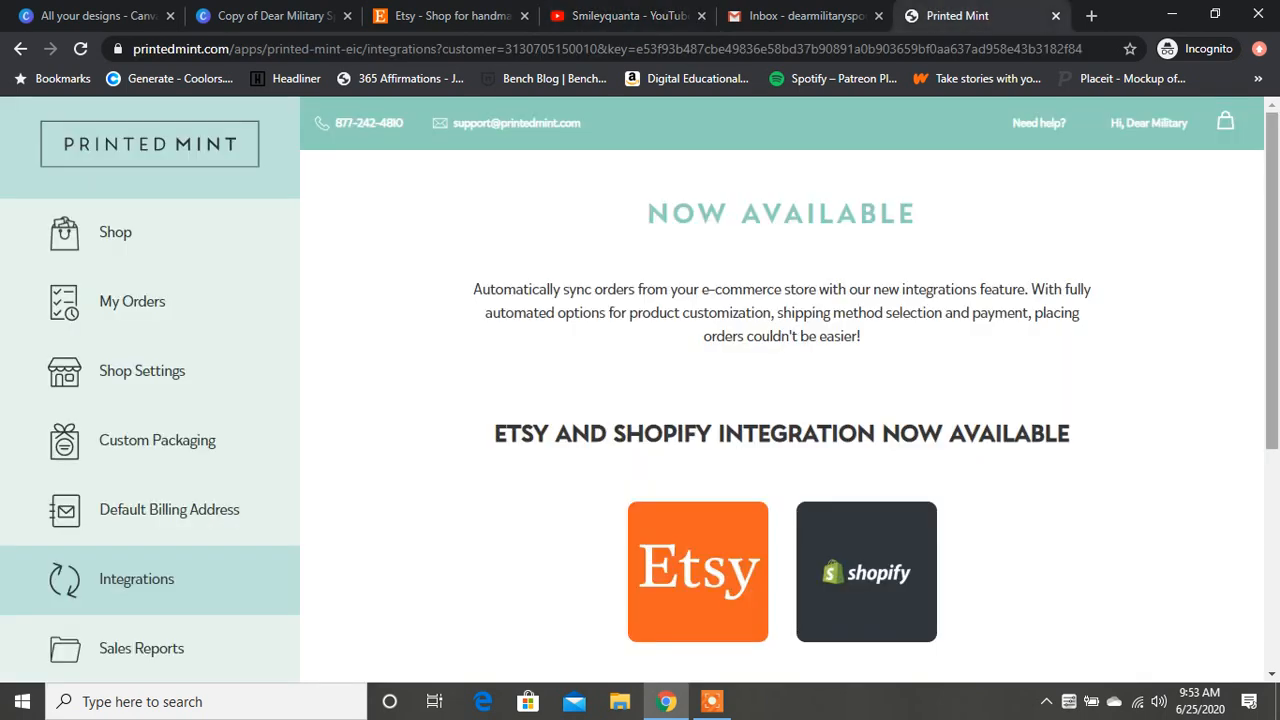
pyautogui.scroll(-1, 780, 390)
pyautogui.scroll(-2, 780, 390)
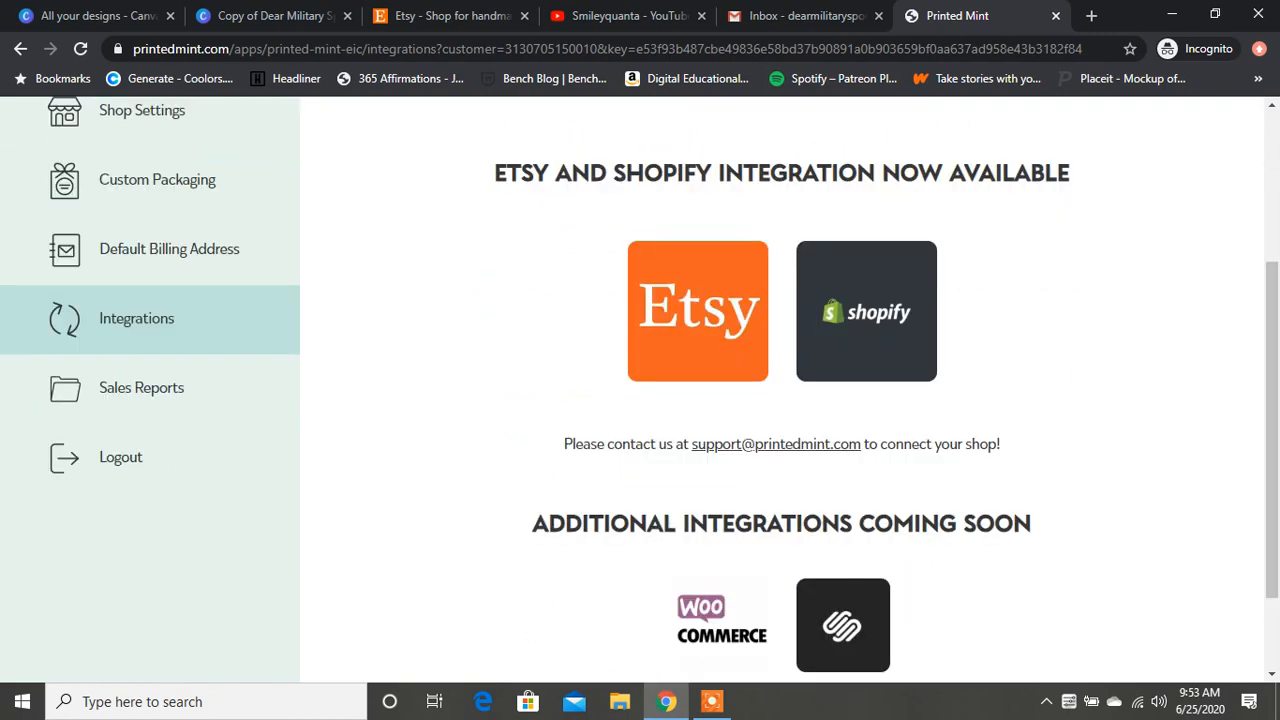
pyautogui.scroll(2, 780, 390)
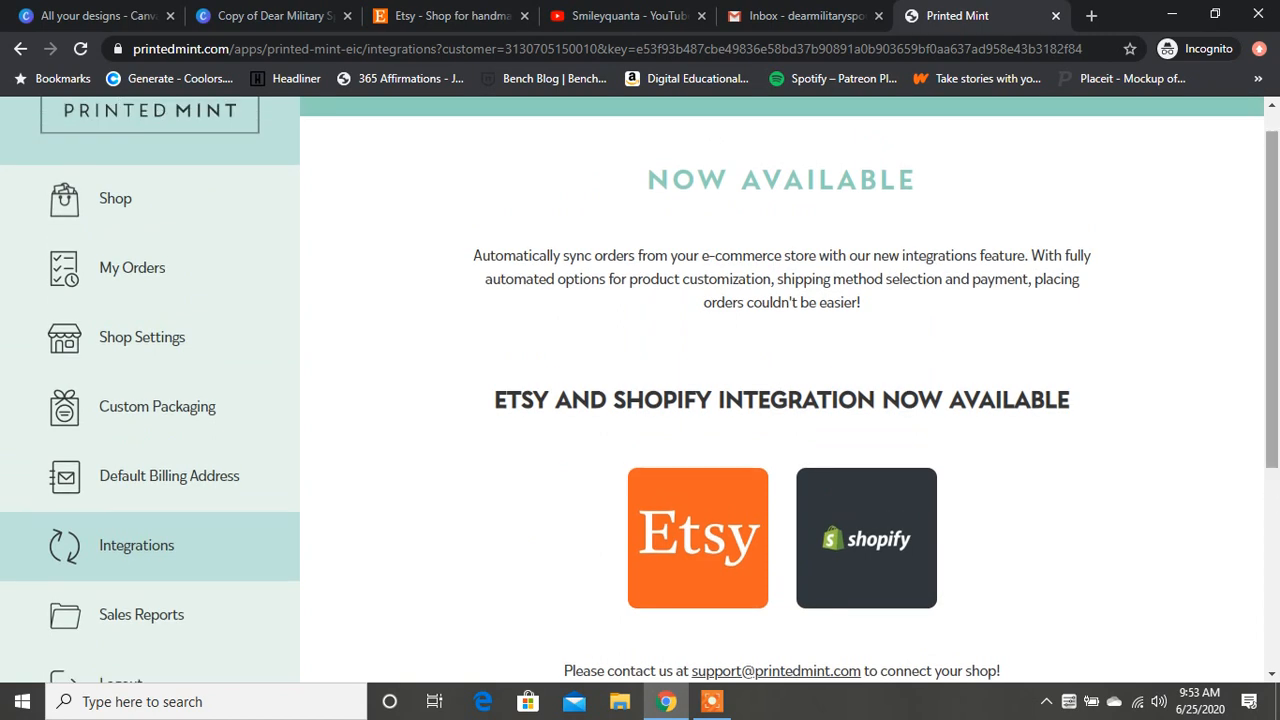
pyautogui.scroll(-2, 780, 390)
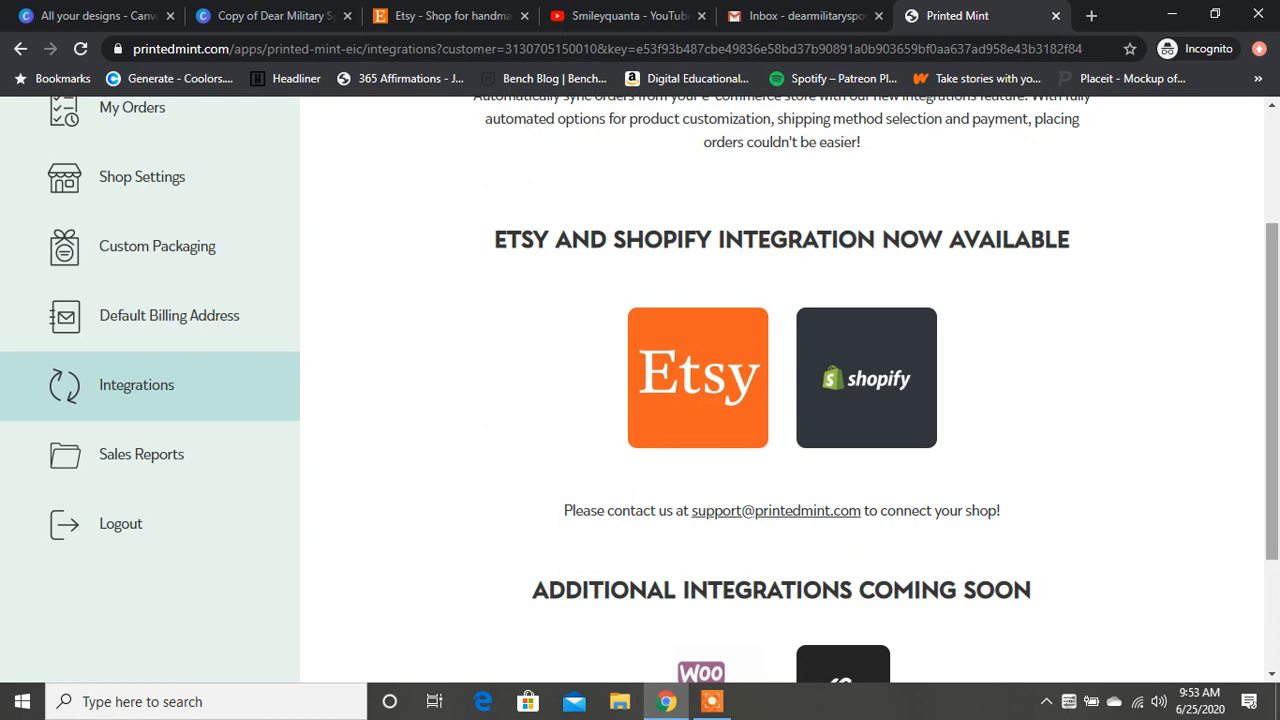
pyautogui.scroll(-2, 780, 390)
pyautogui.scroll(4, 780, 390)
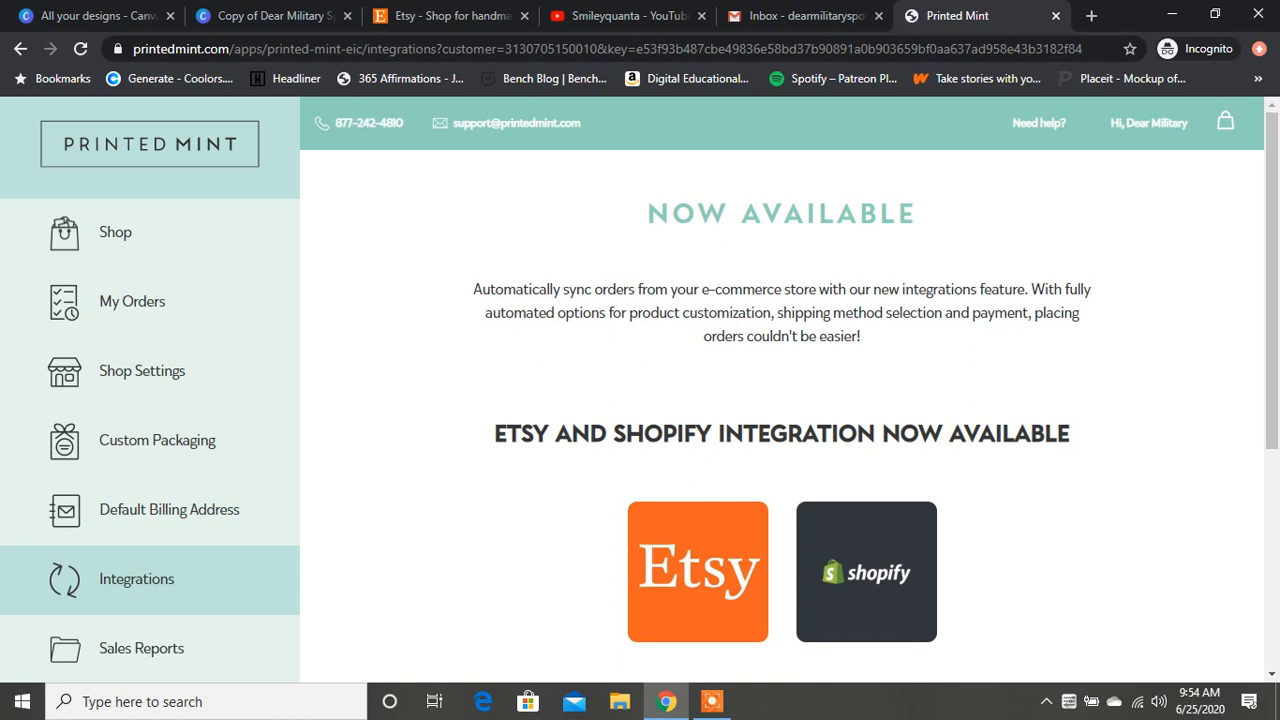
pyautogui.scroll(-1, 780, 390)
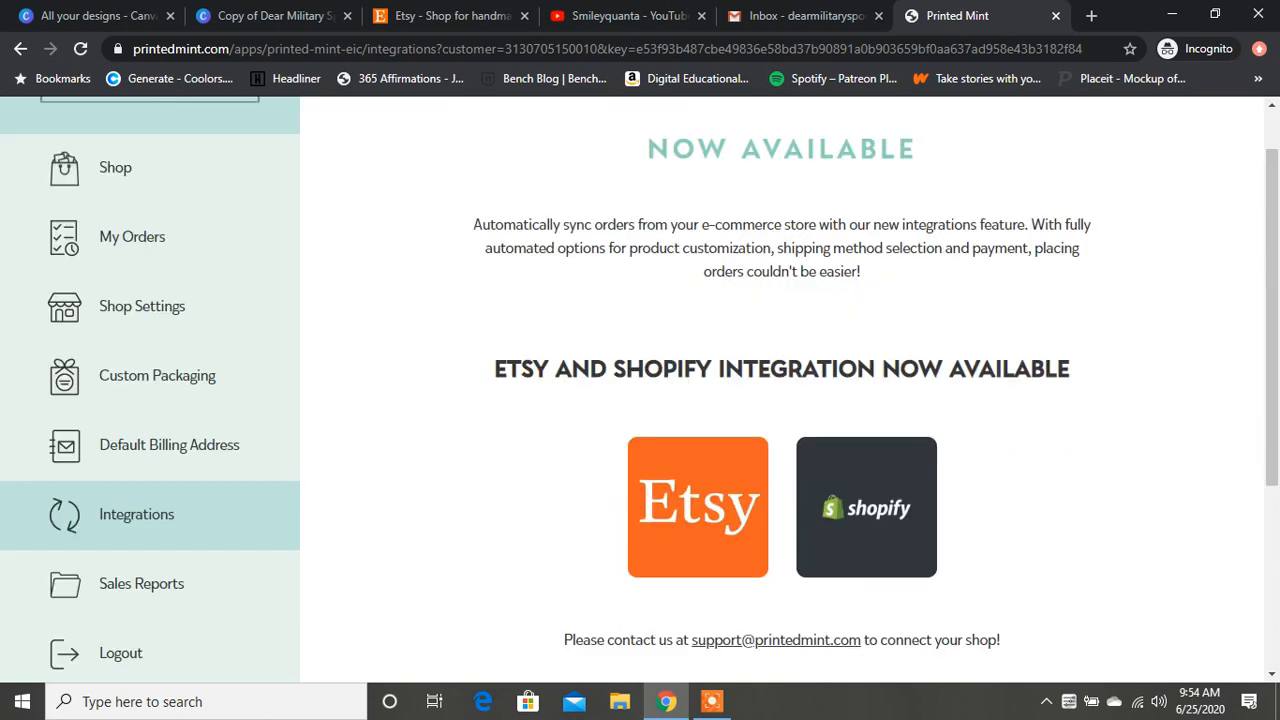
pyautogui.rightClick(703, 477)
pyautogui.press('Escape')
pyautogui.scroll(-1, 640, 387)
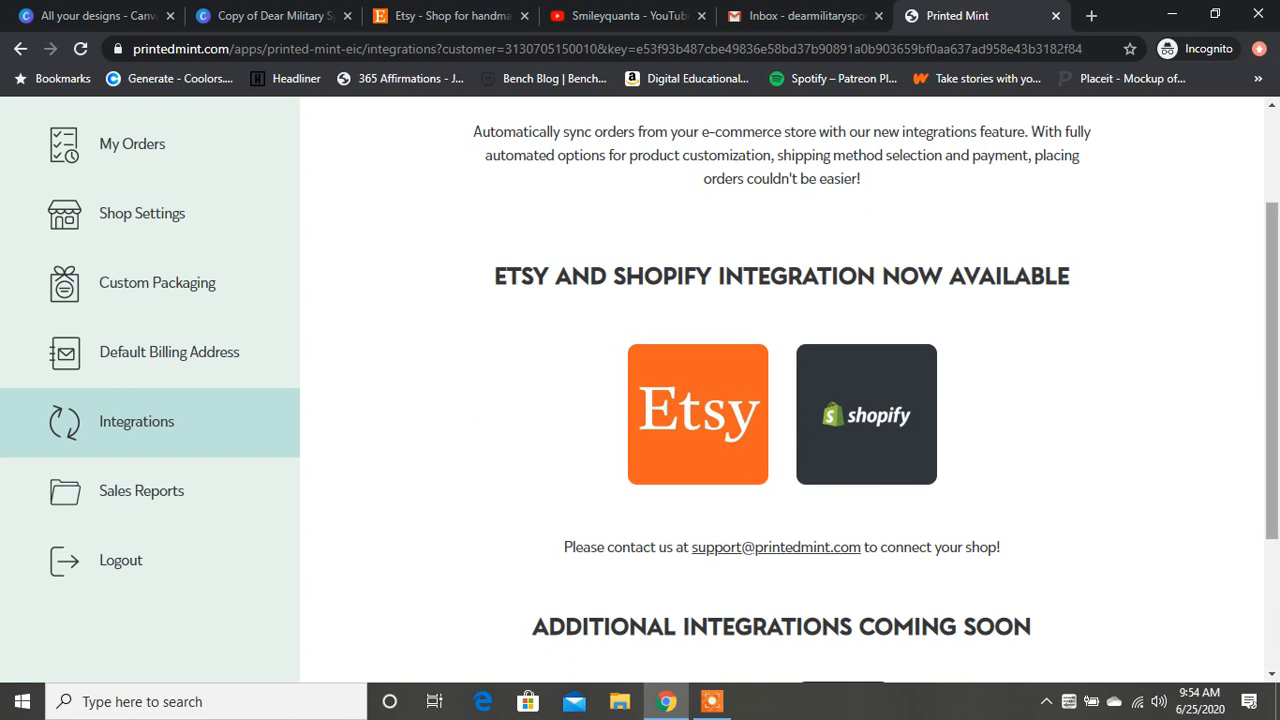
pyautogui.scroll(3, 782, 390)
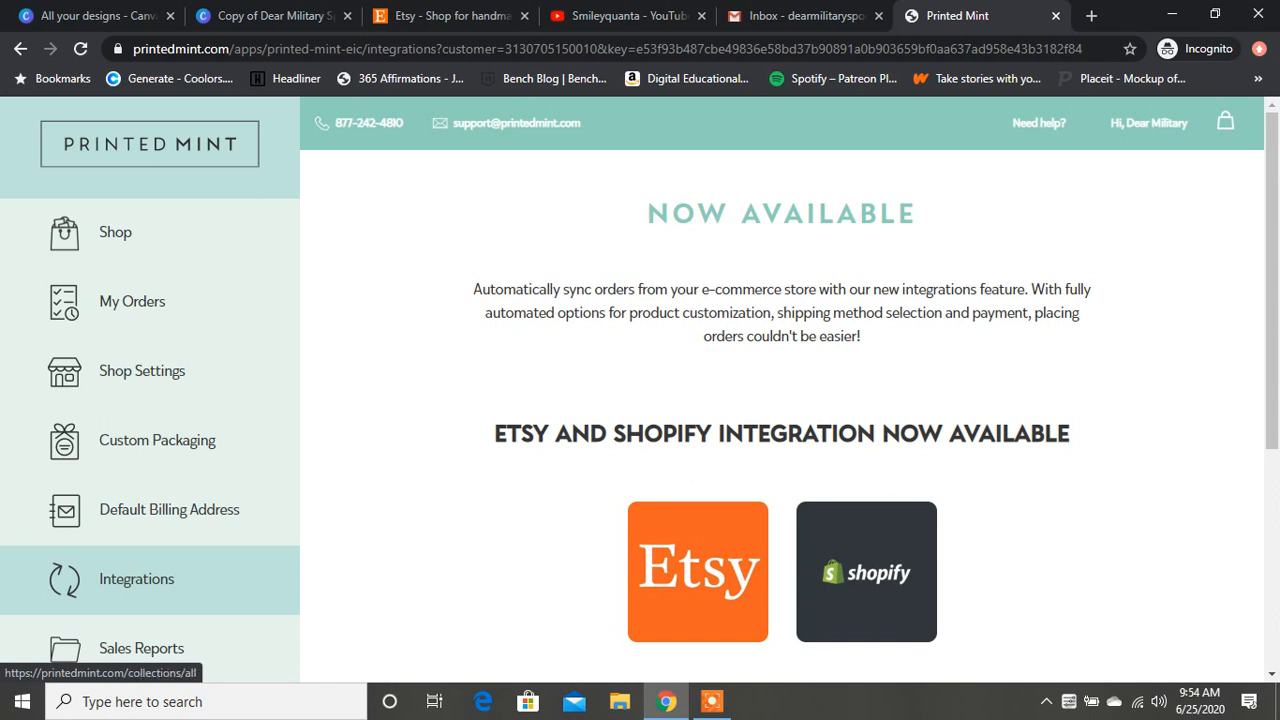
# Step: Open the Printed Mint shop and look through the products and prices on the first catalogue page
pyautogui.click(115, 232)
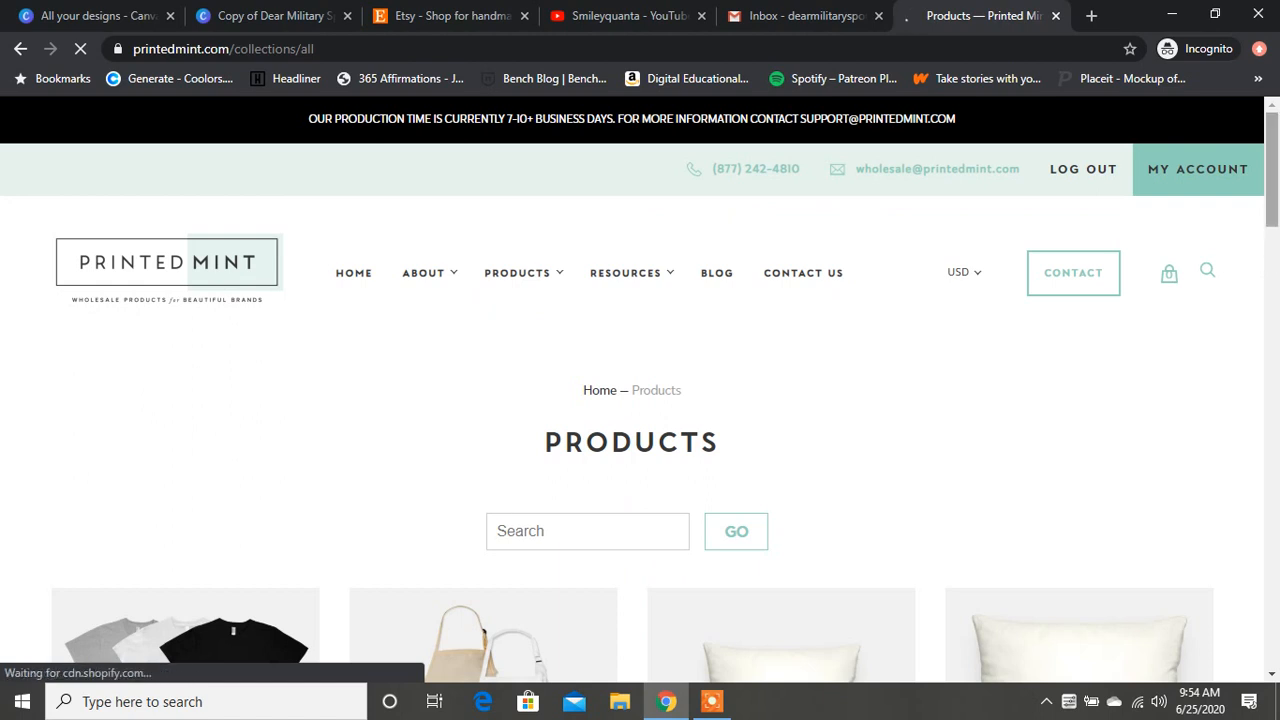
pyautogui.scroll(-4, 640, 400)
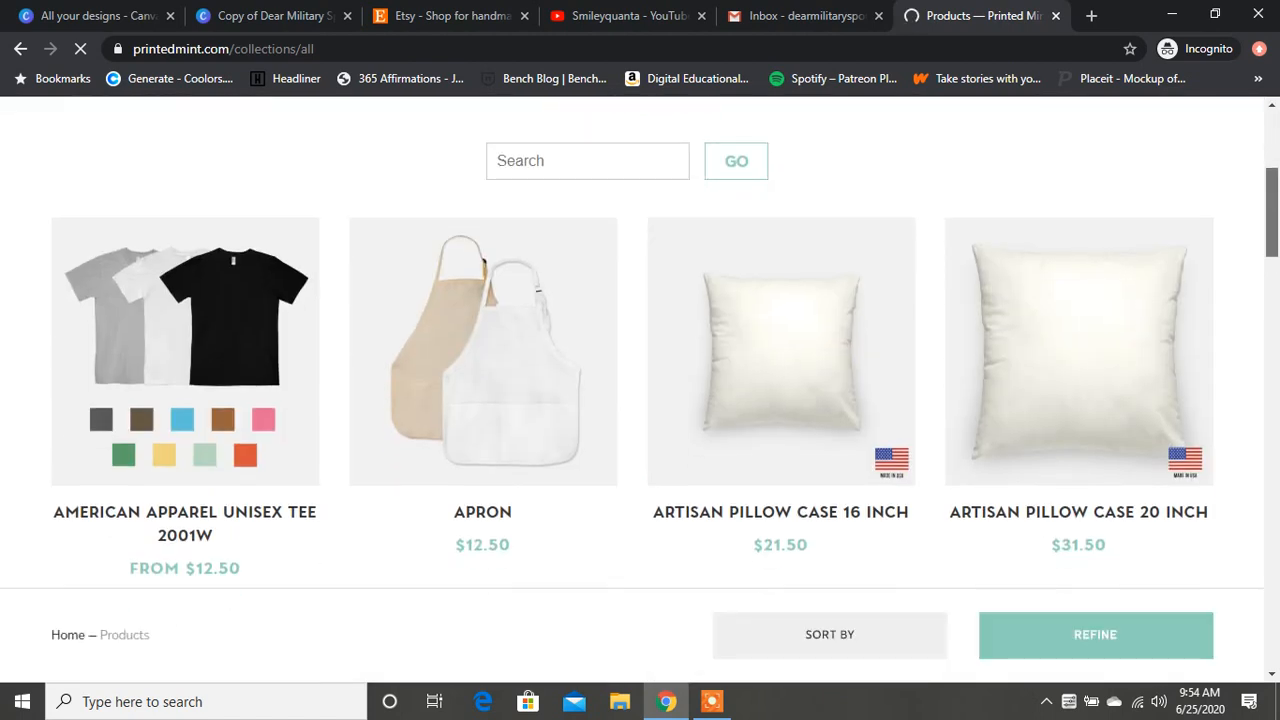
pyautogui.scroll(-1, 640, 400)
pyautogui.scroll(-5, 640, 400)
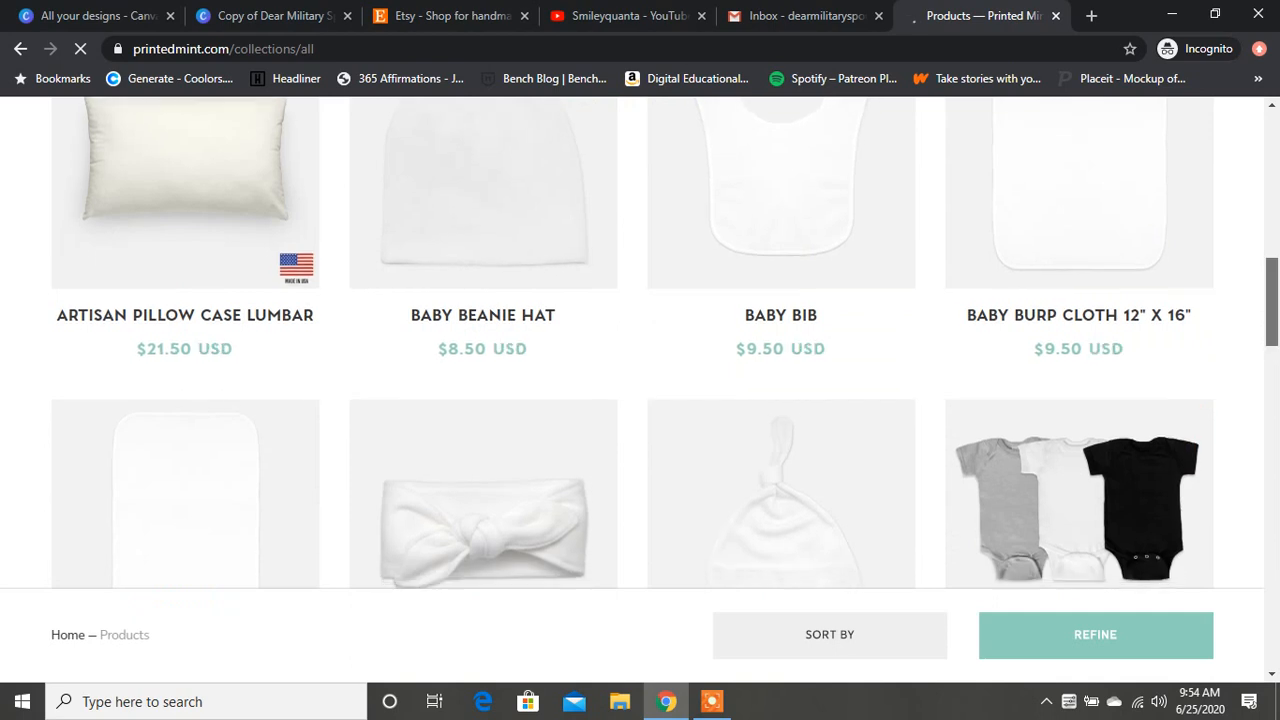
pyautogui.scroll(-3, 483, 350)
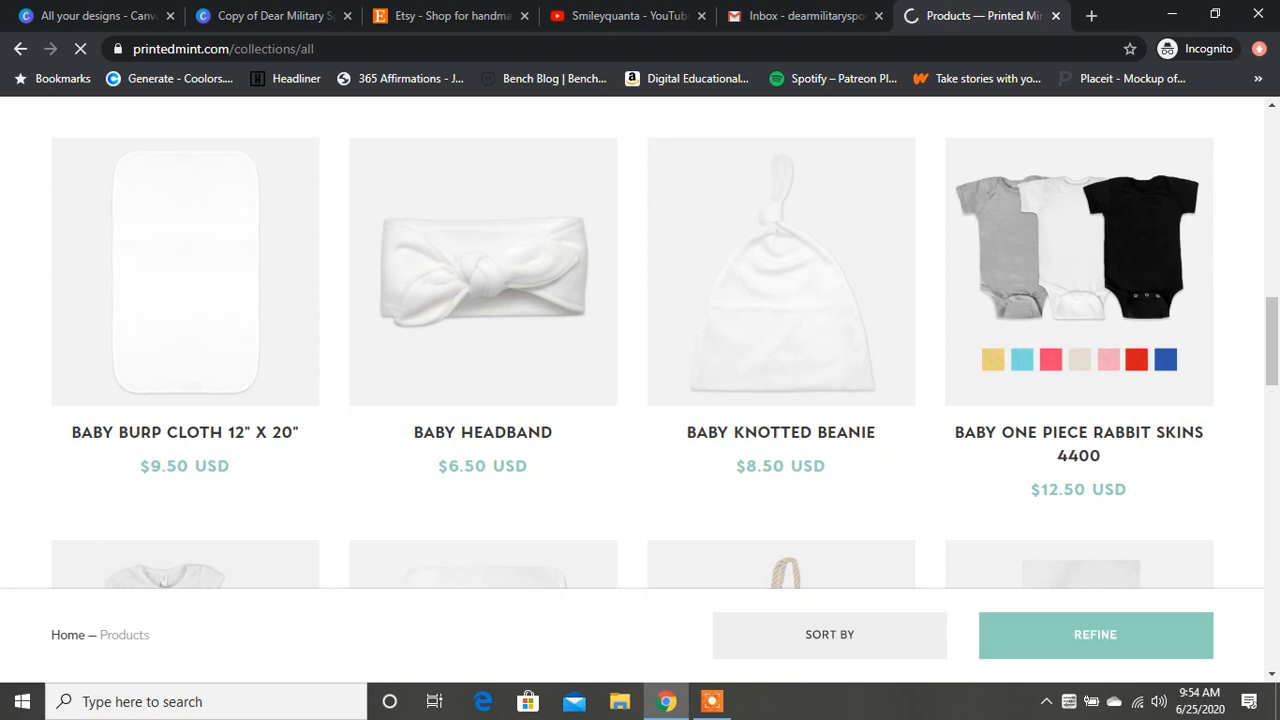
pyautogui.moveTo(1272, 341); pyautogui.dragTo(1272, 392)
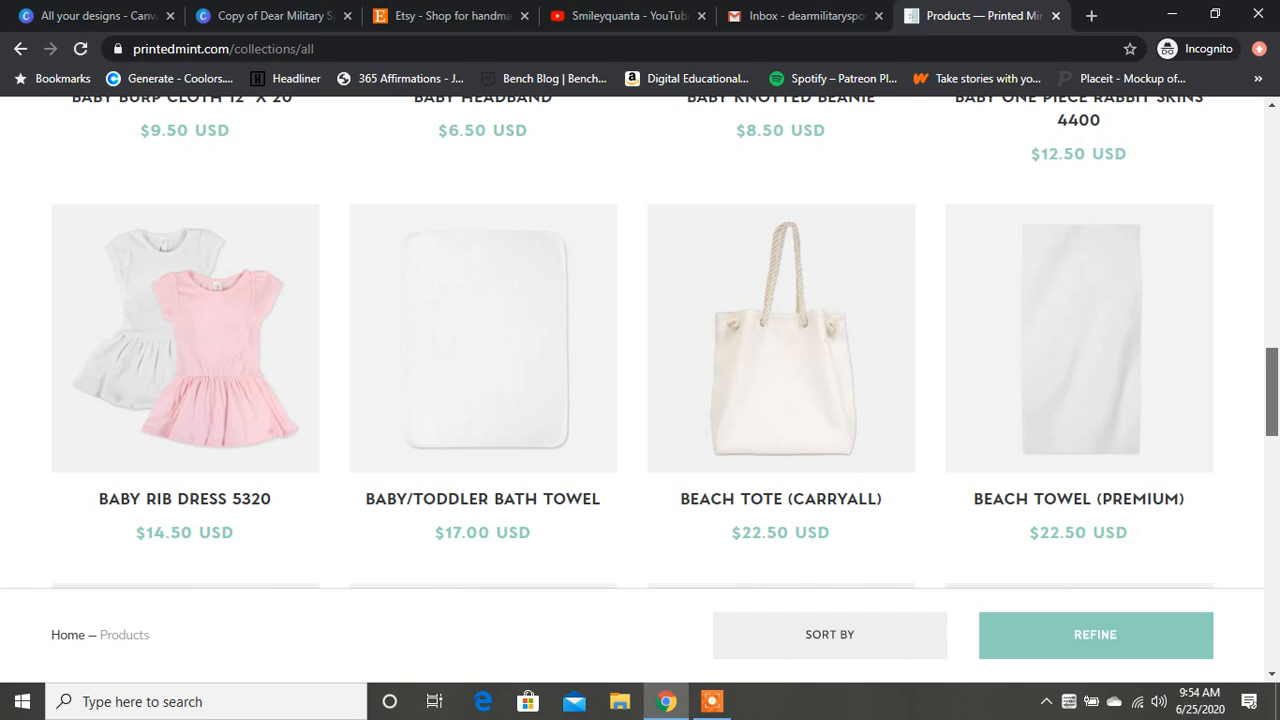
pyautogui.moveTo(1272, 392); pyautogui.dragTo(1272, 559)
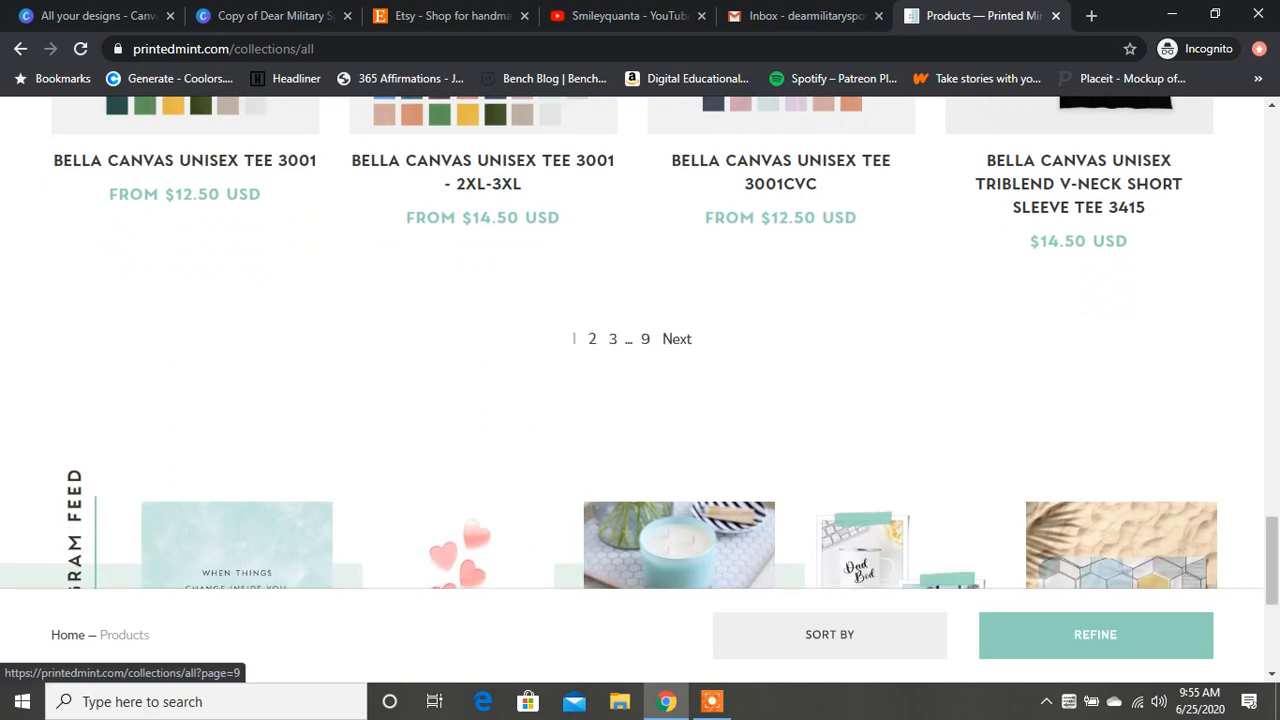
pyautogui.moveTo(1272, 560); pyautogui.dragTo(1272, 517)
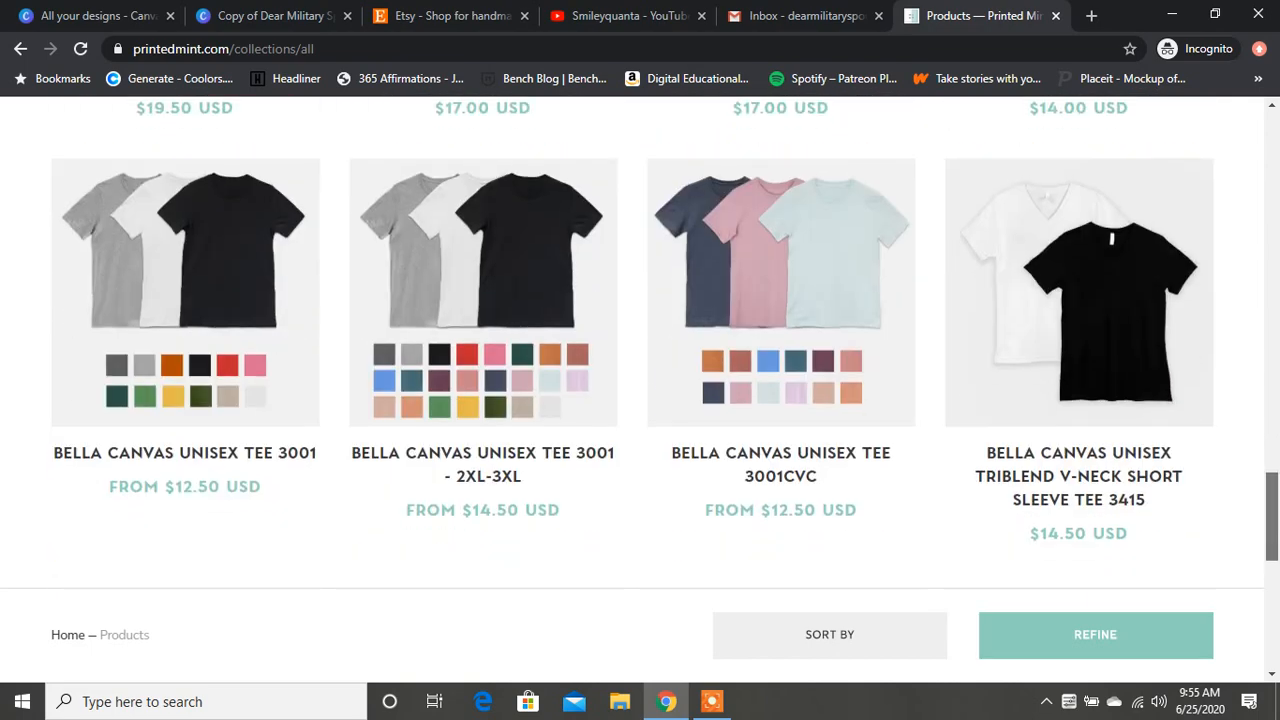
# Step: Open the Bella Canvas Unisex Tee 3001 product page and go back to the full product catalogue
pyautogui.click(185, 310)
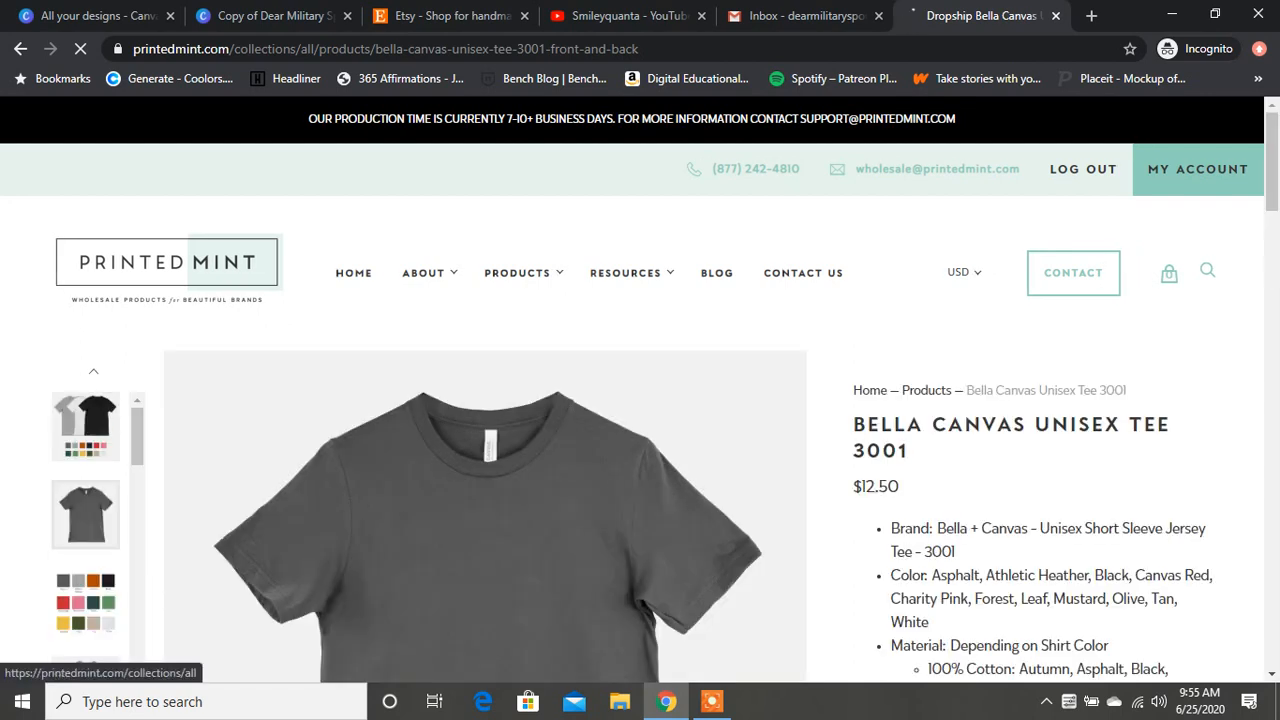
pyautogui.click(517, 272)
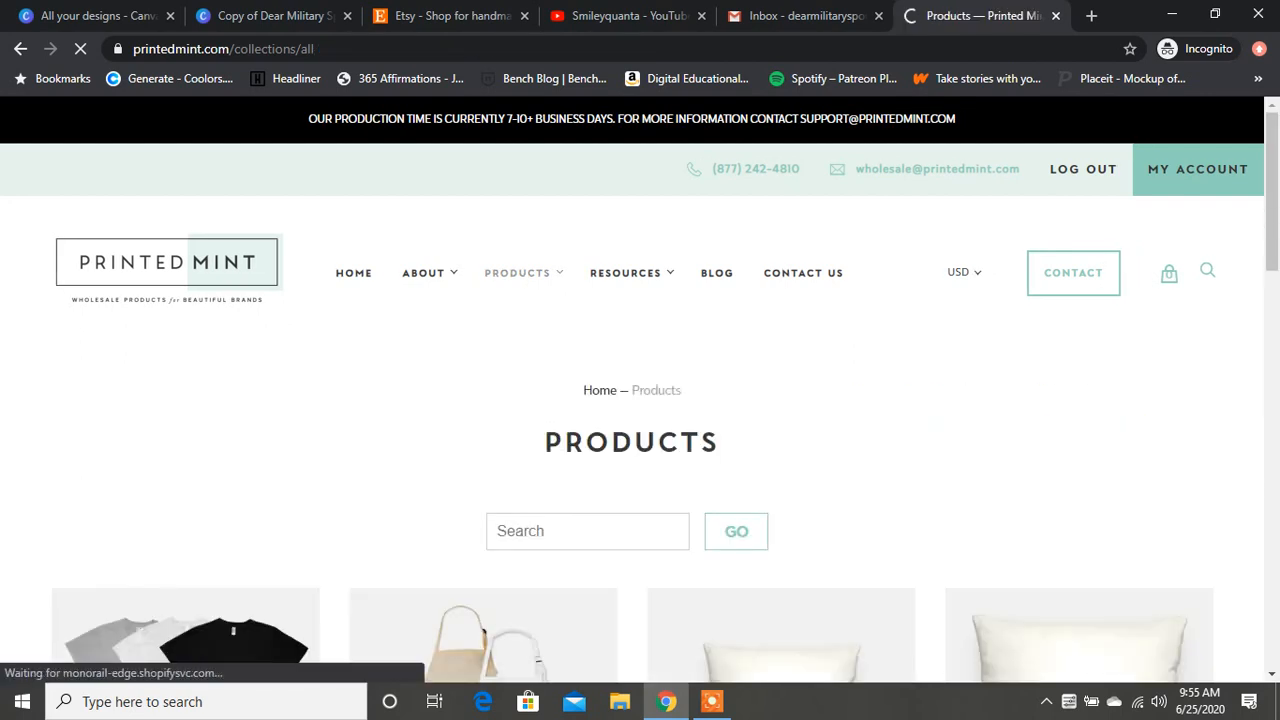
# Step: Go to page 9 of the product catalogue and look over the items listed there
pyautogui.scroll(-9, 640, 390)
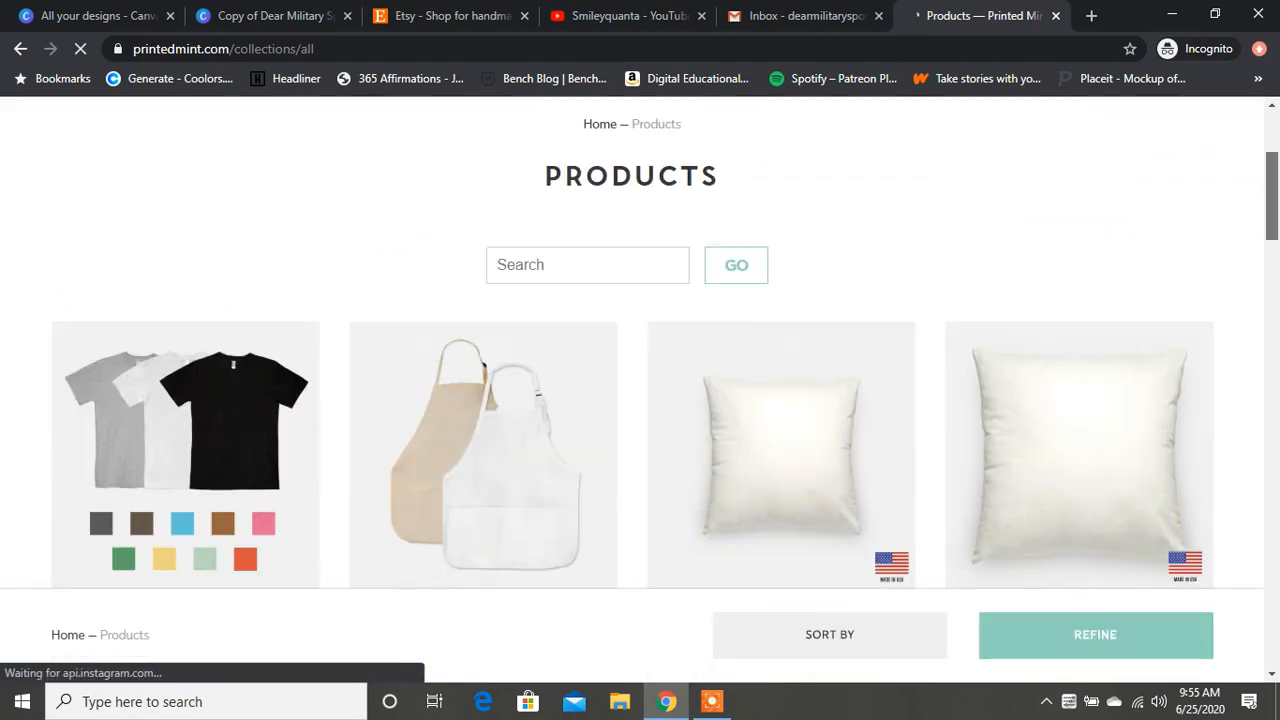
pyautogui.scroll(-20, 640, 390)
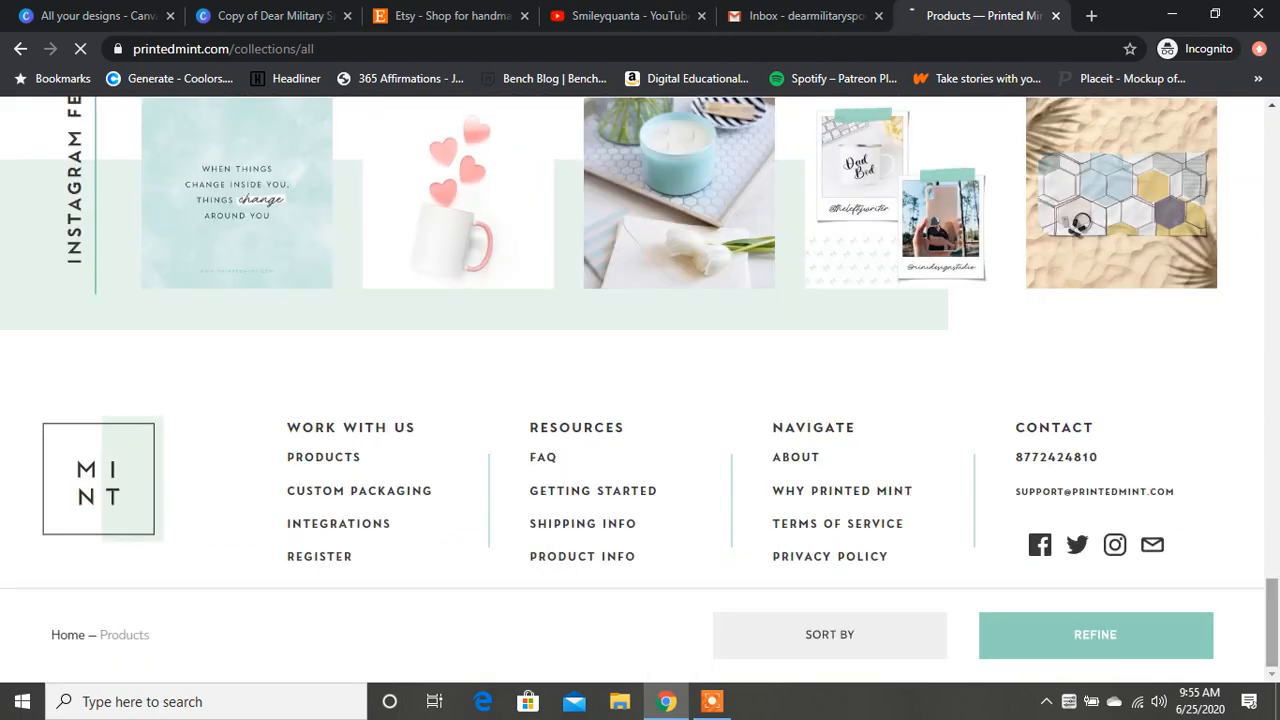
pyautogui.scroll(5, 645, 413)
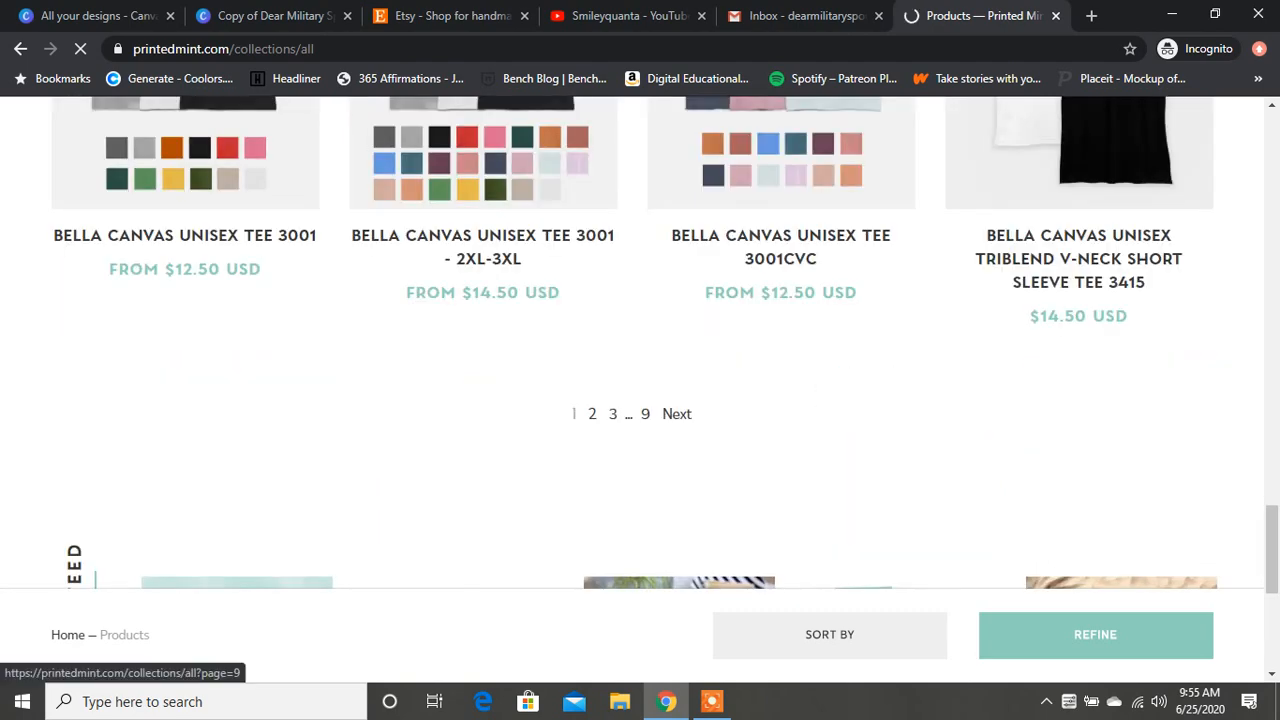
pyautogui.click(645, 413)
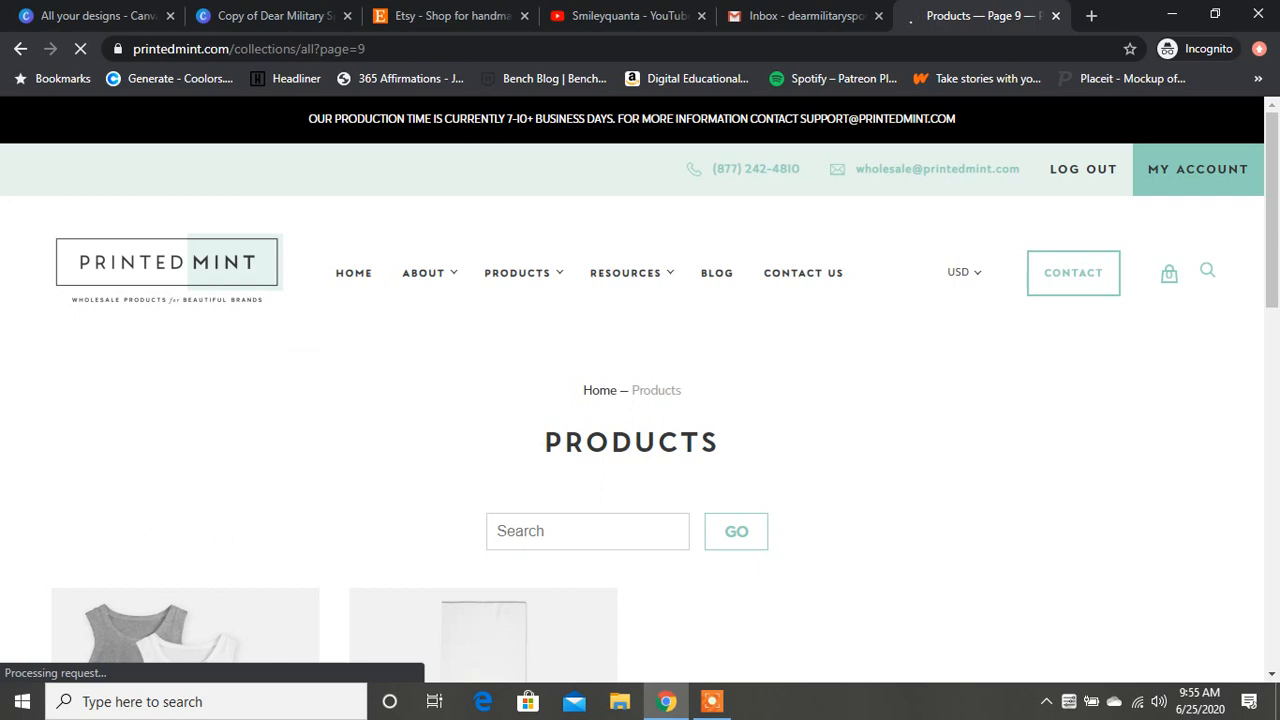
pyautogui.scroll(-4, 640, 380)
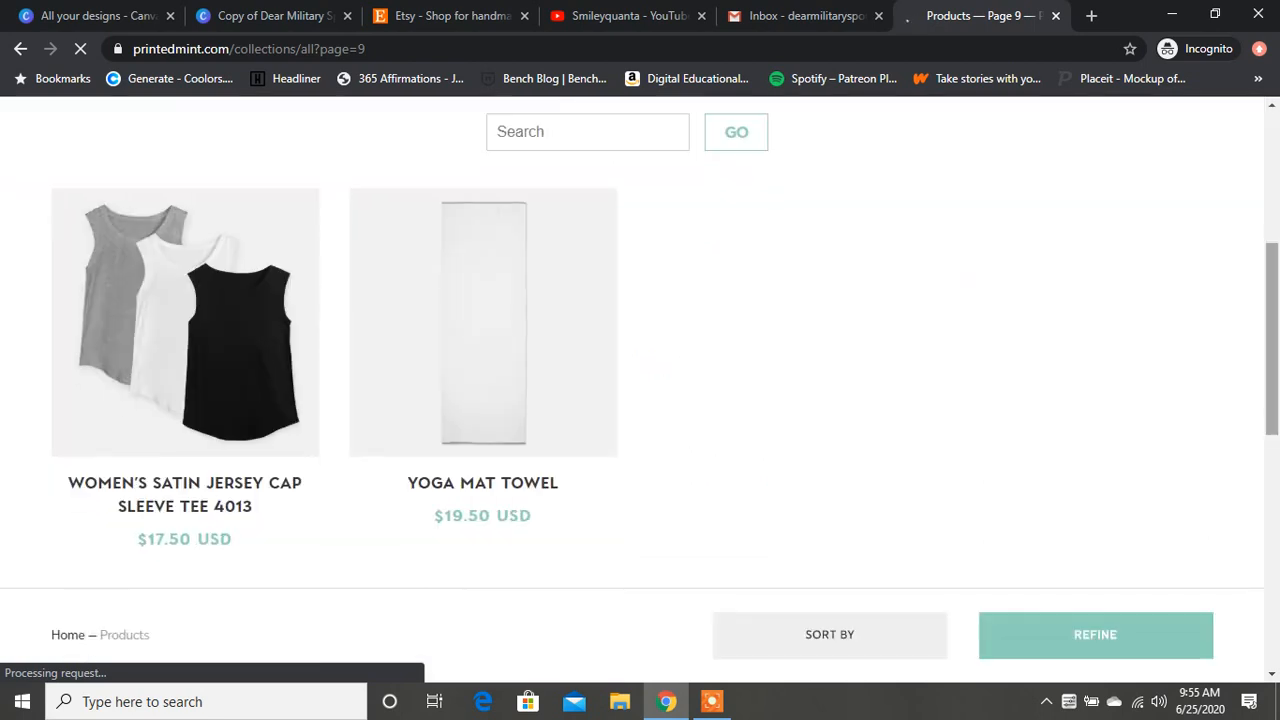
pyautogui.scroll(-2, 658, 474)
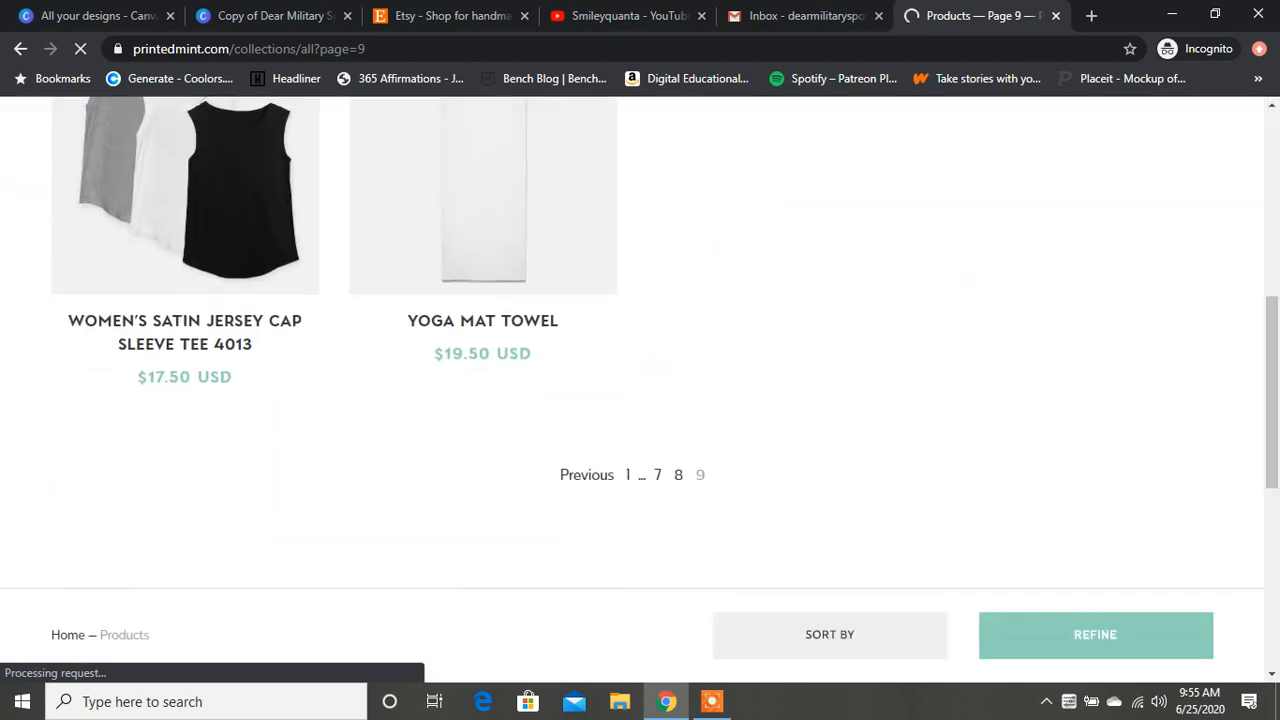
# Step: Open page 7 of the product catalogue and examine its products and prices from start to end
pyautogui.click(658, 474)
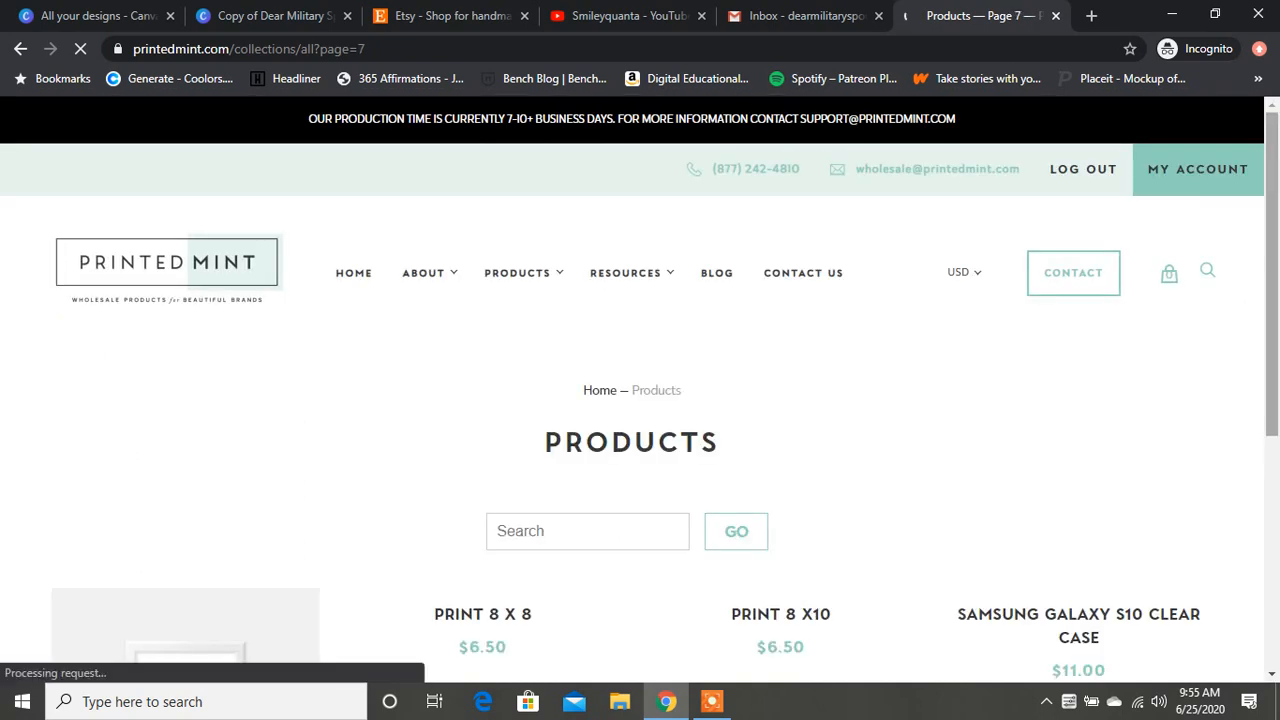
pyautogui.scroll(-3, 658, 474)
pyautogui.scroll(-10, 640, 400)
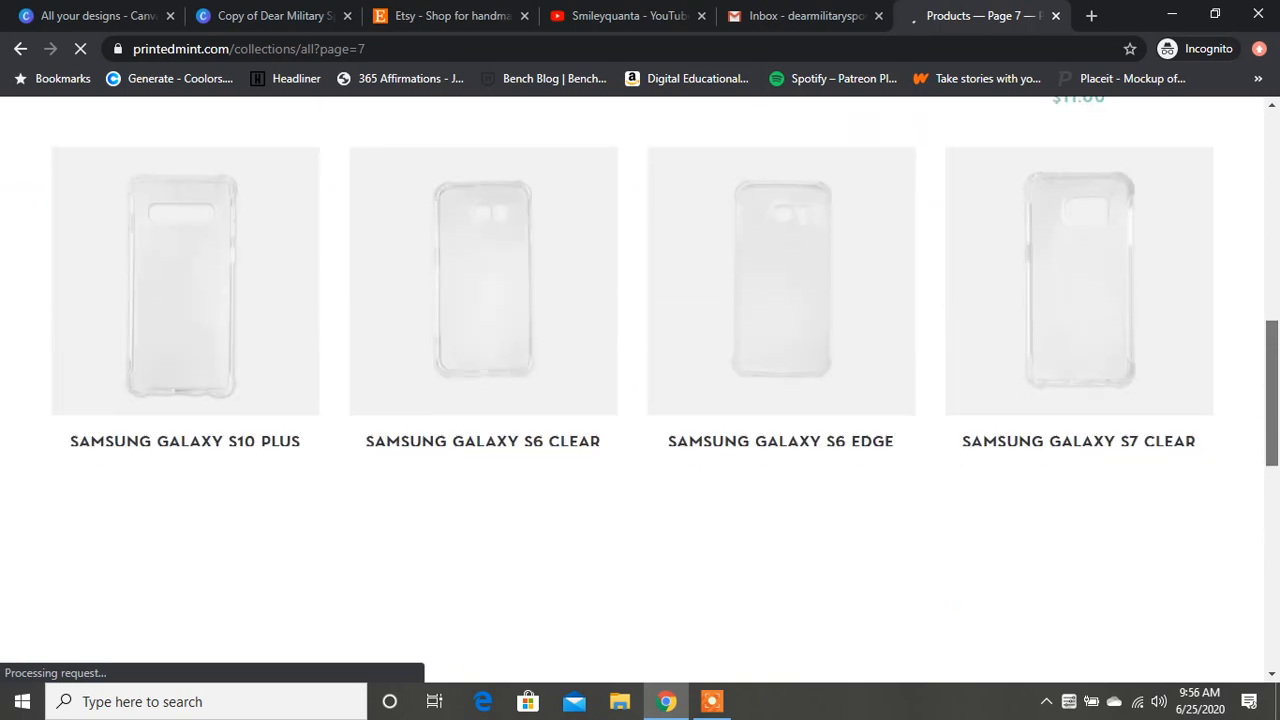
pyautogui.scroll(-5, 640, 400)
pyautogui.scroll(-5, 640, 400)
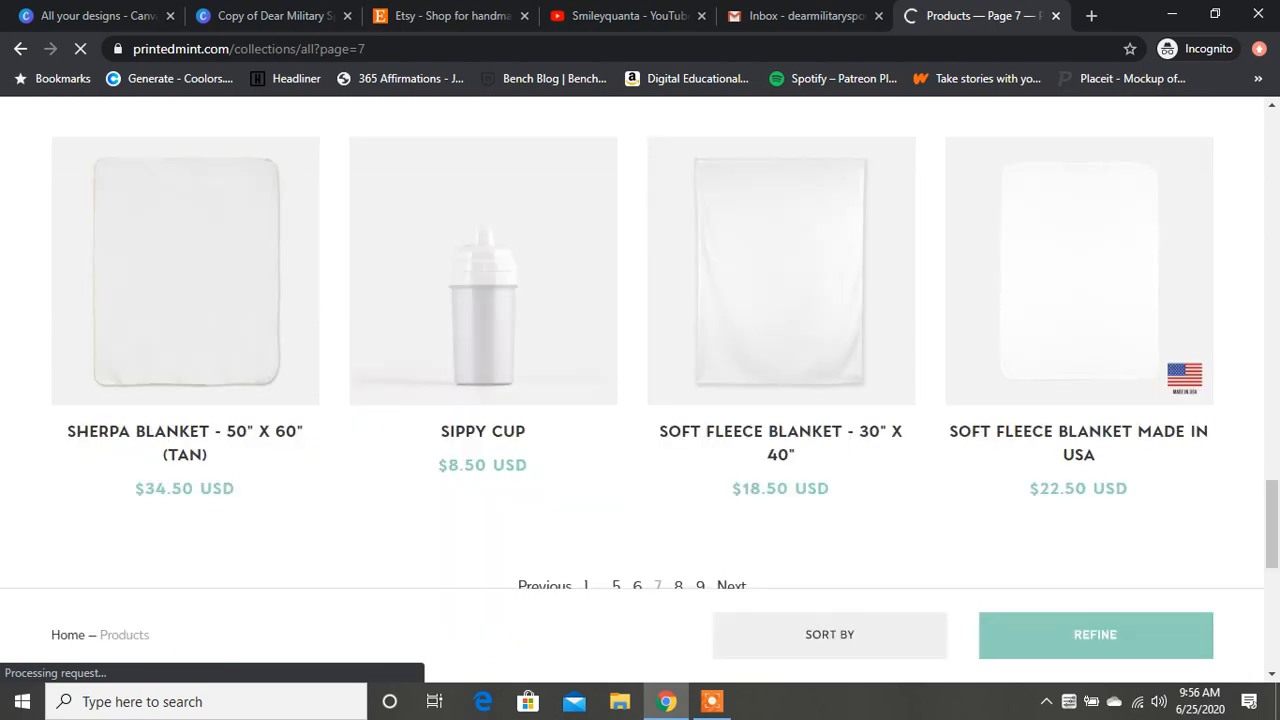
pyautogui.scroll(-1, 640, 400)
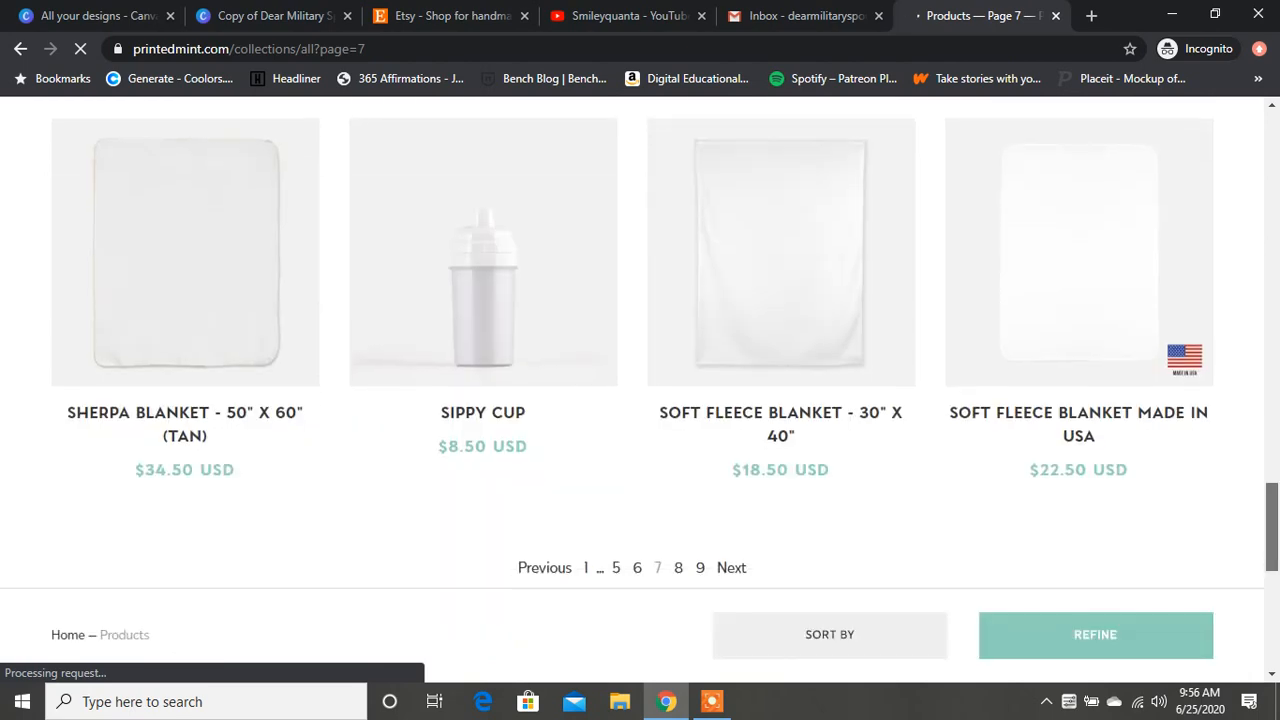
pyautogui.scroll(5, 640, 350)
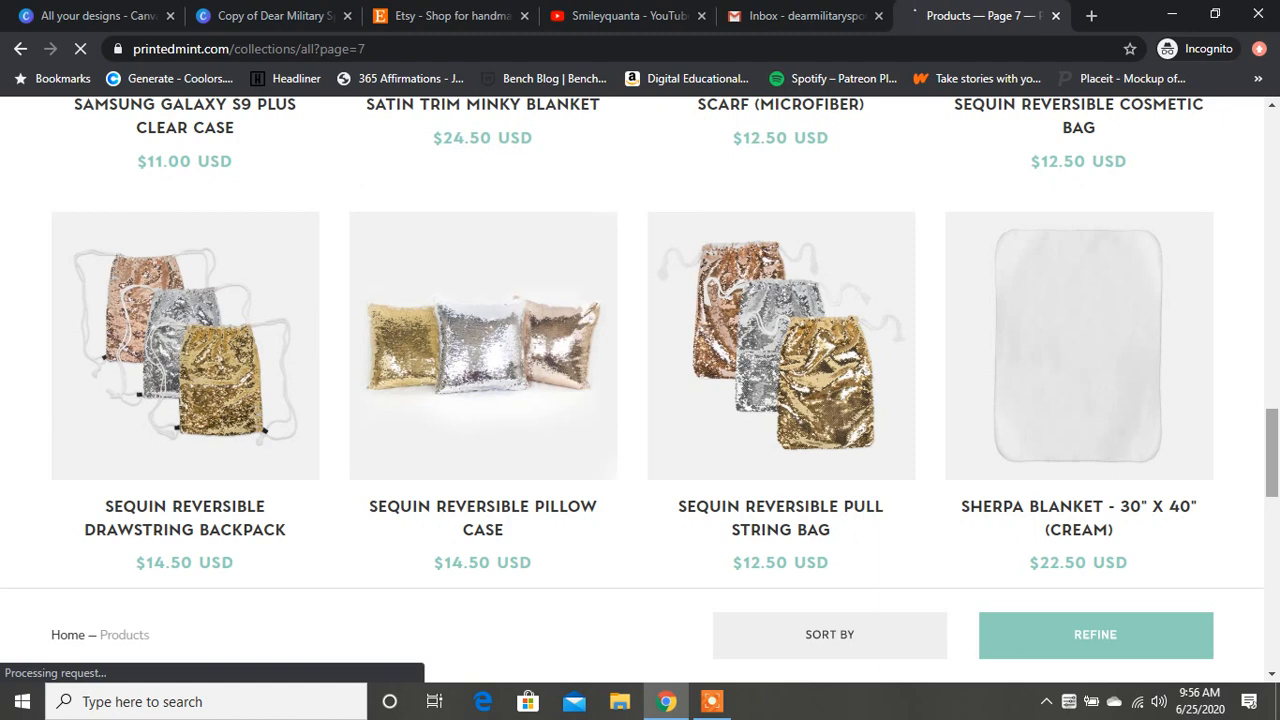
pyautogui.scroll(1, 640, 340)
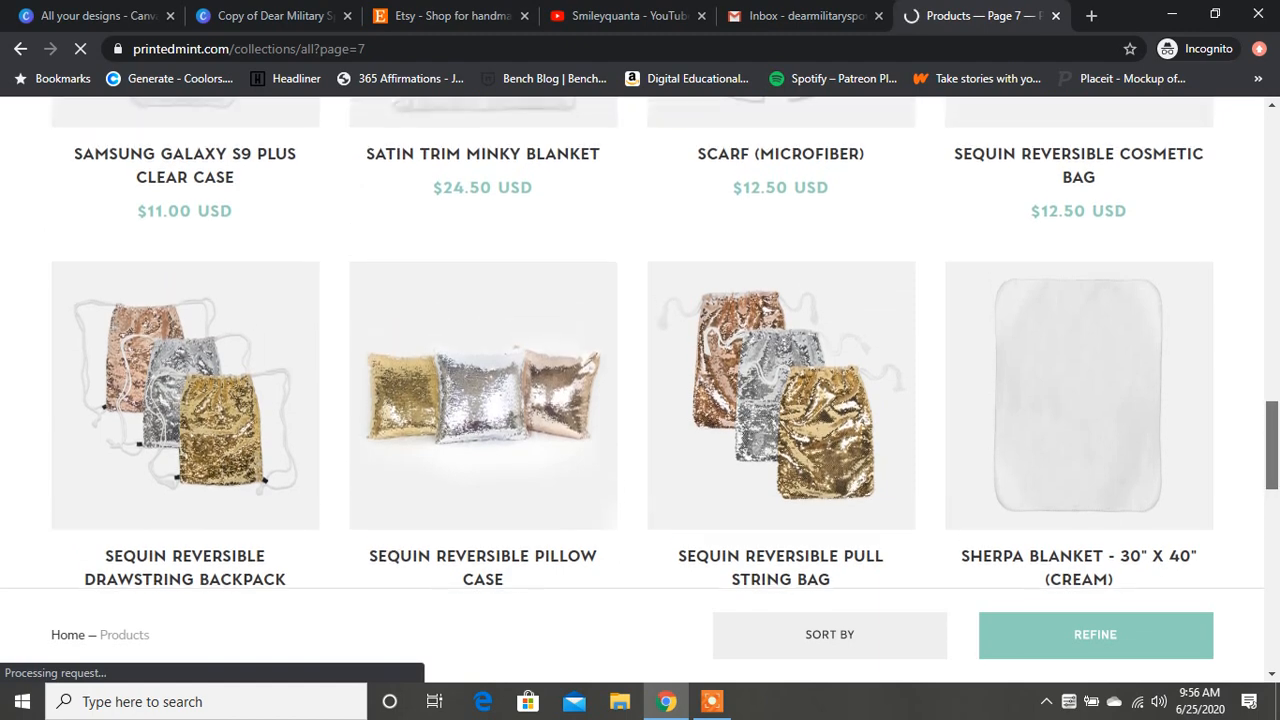
pyautogui.scroll(3, 640, 340)
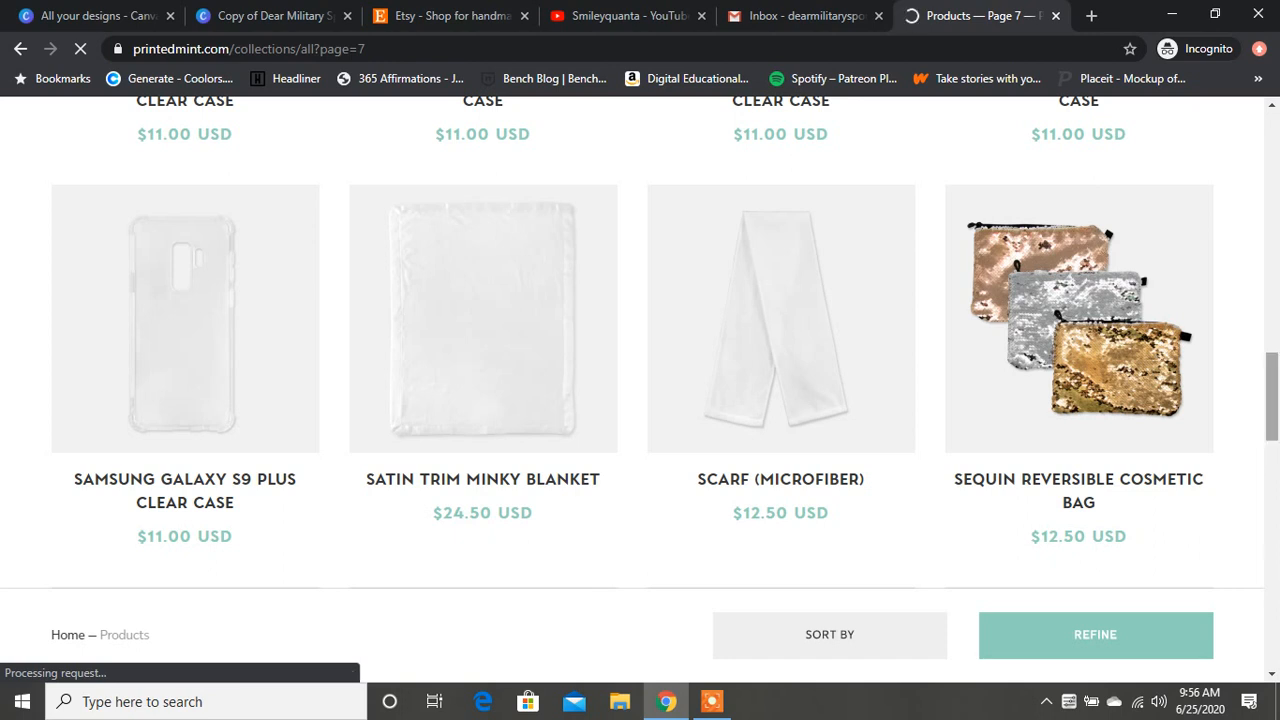
pyautogui.scroll(1, 483, 370)
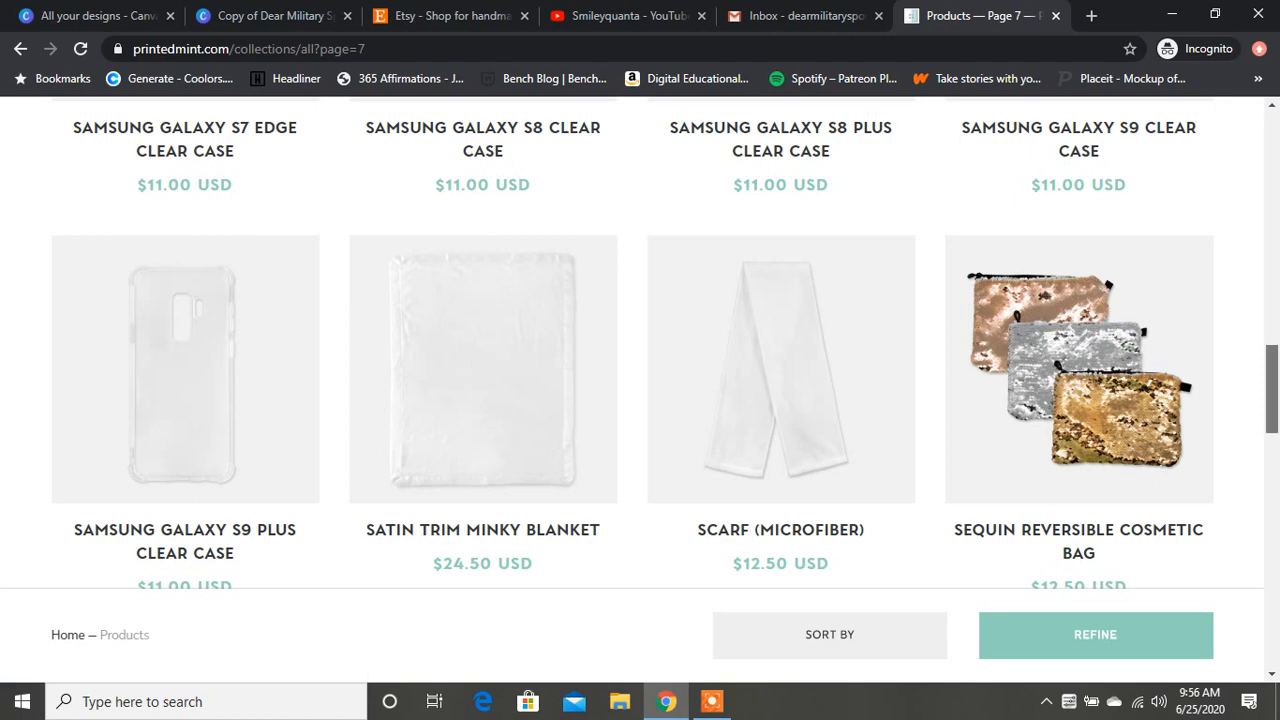
pyautogui.scroll(4, 483, 370)
pyautogui.scroll(8, 483, 370)
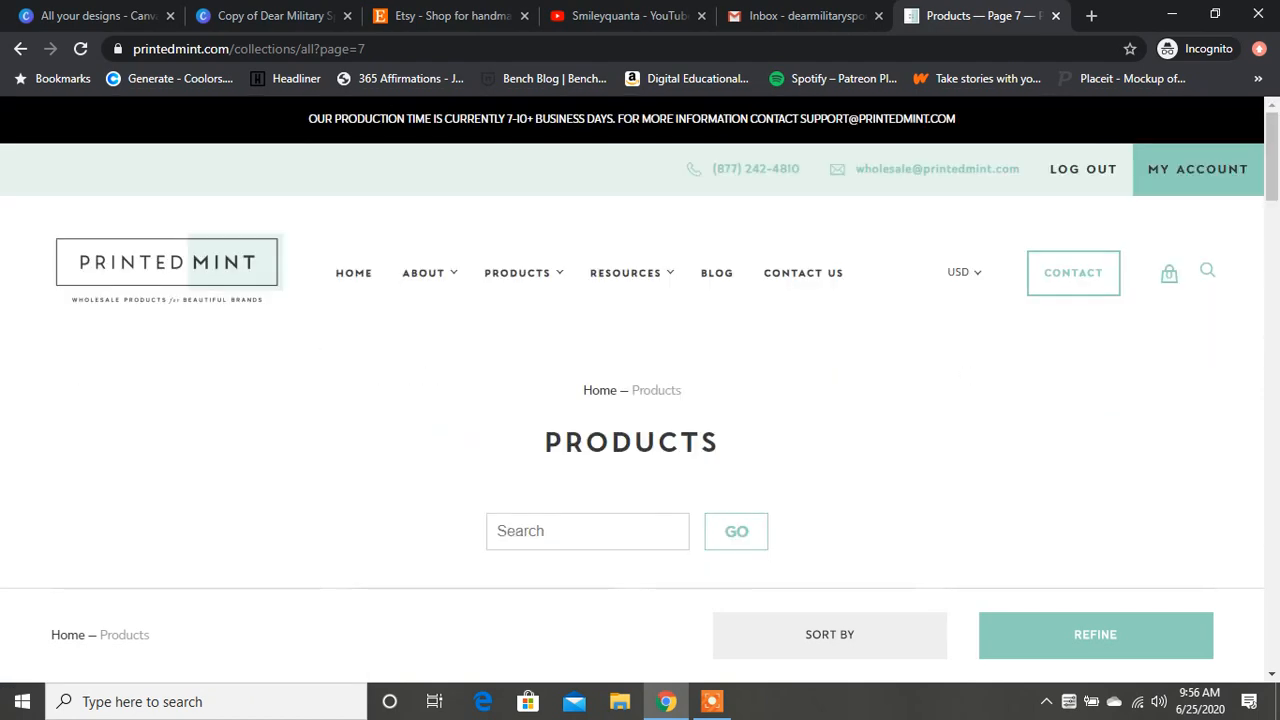
# Step: Return to page 1 of the product catalogue
pyautogui.scroll(-3, 640, 400)
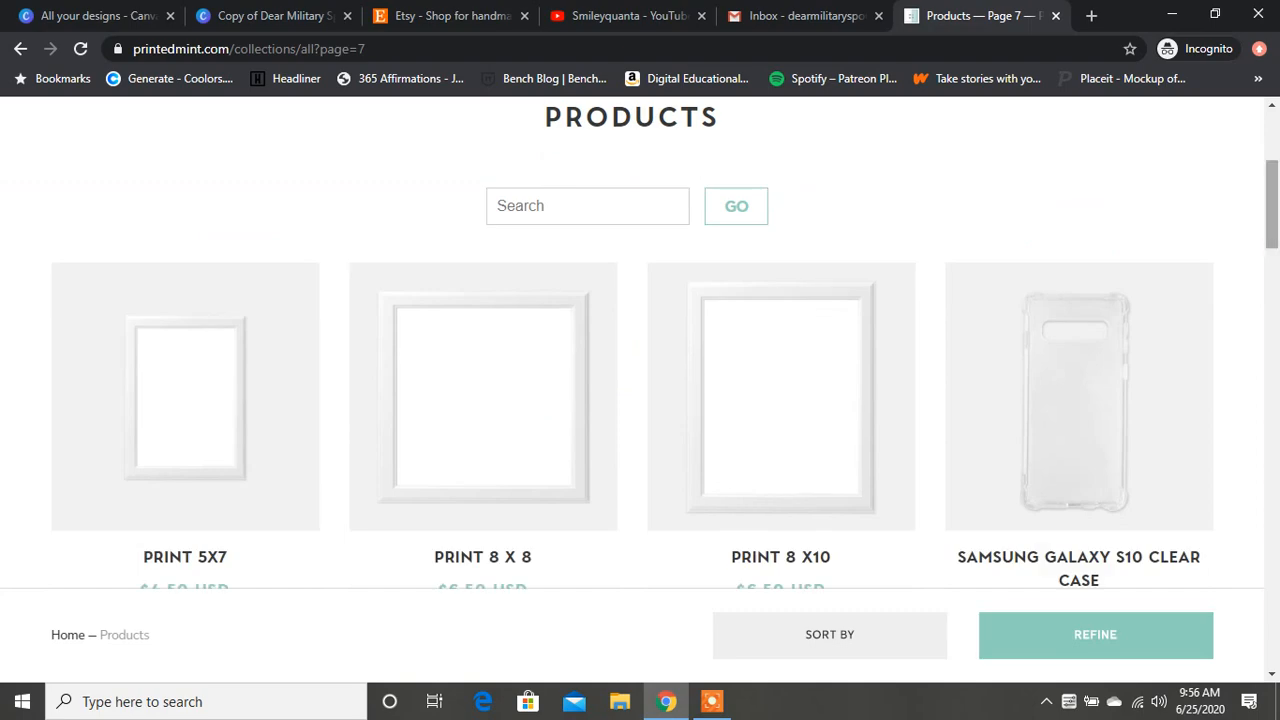
pyautogui.scroll(-12, 640, 400)
pyautogui.scroll(-1, 640, 340)
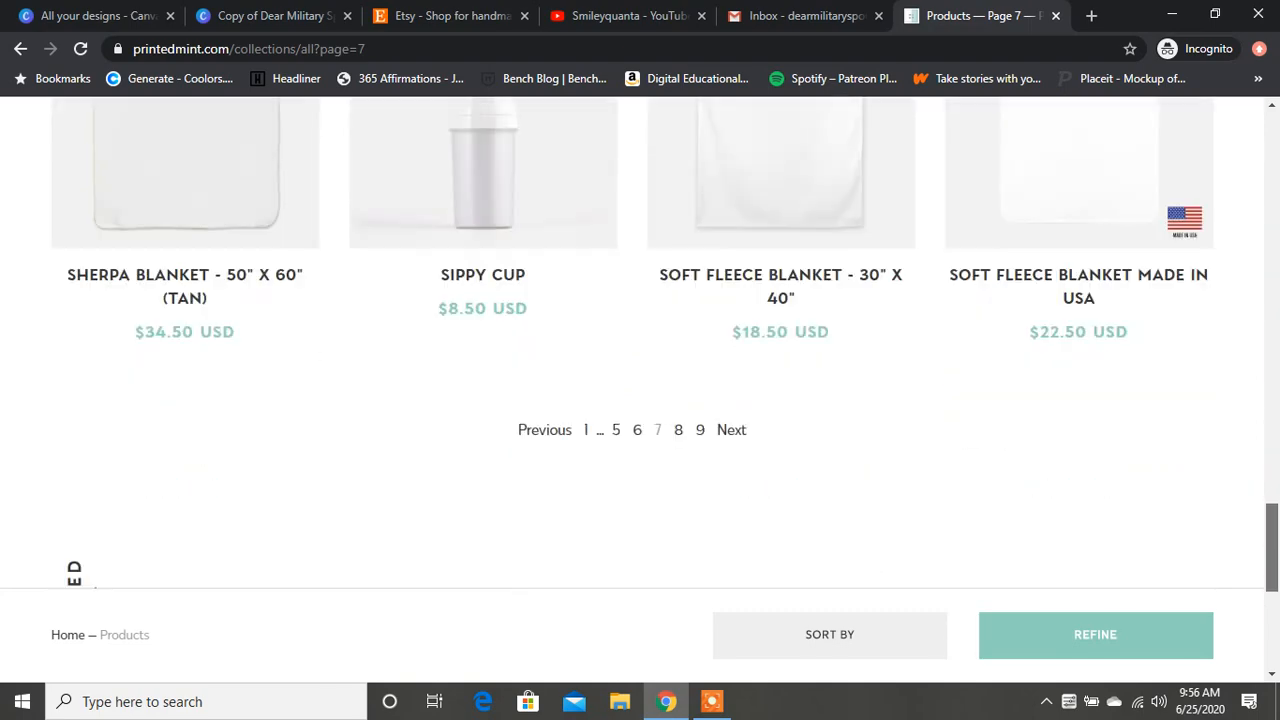
pyautogui.click(586, 430)
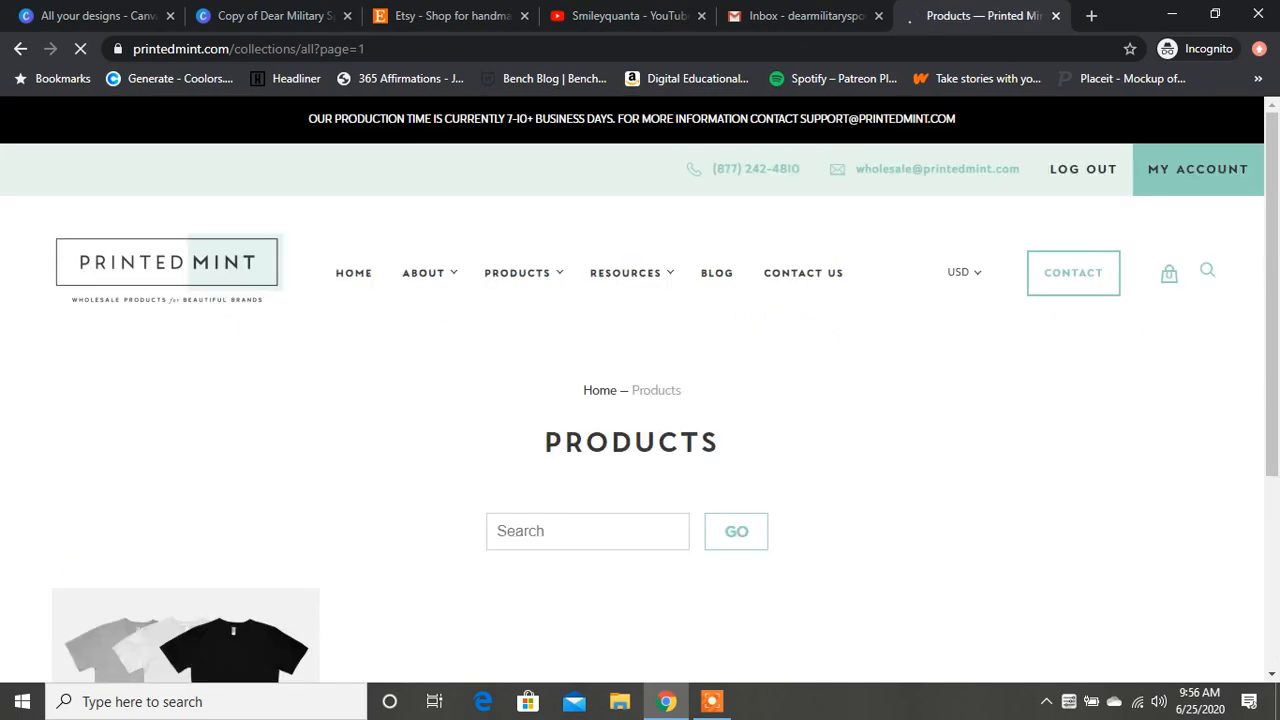
# Step: Find the Bella Canvas Unisex Tee 3001 on page 1 of the catalogue and open its product page
pyautogui.scroll(-10, 640, 400)
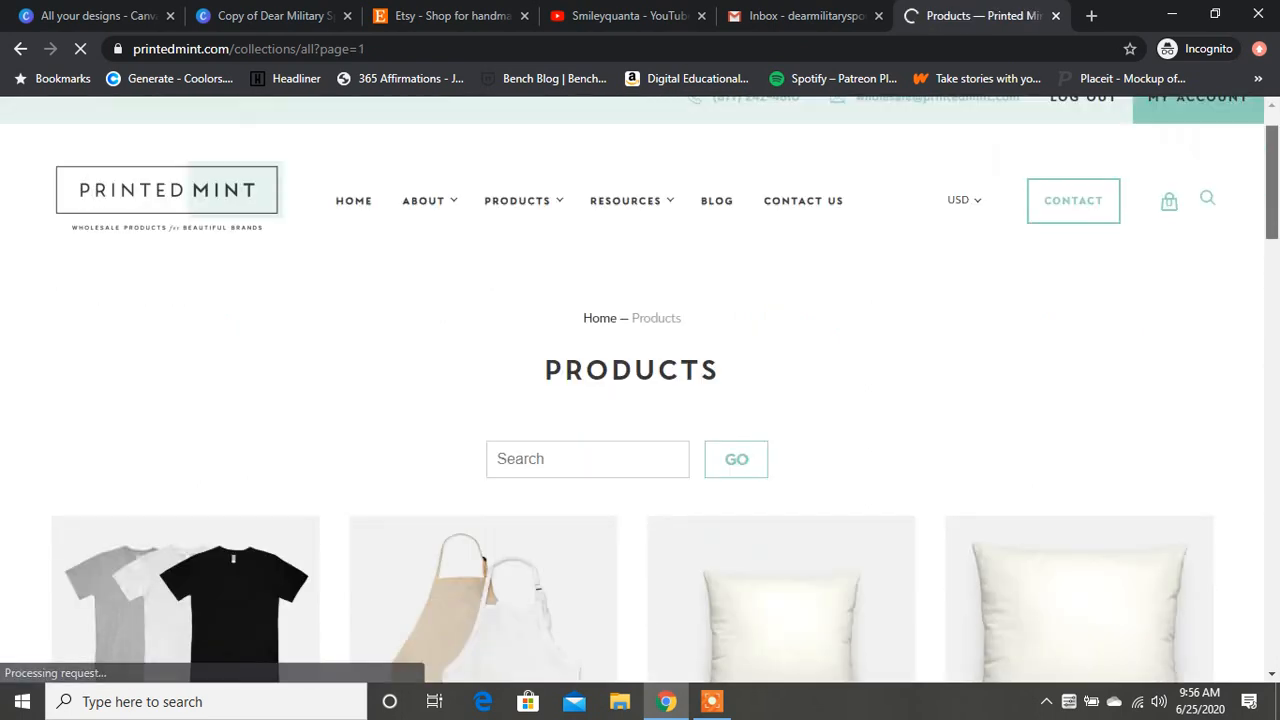
pyautogui.scroll(-3, 640, 400)
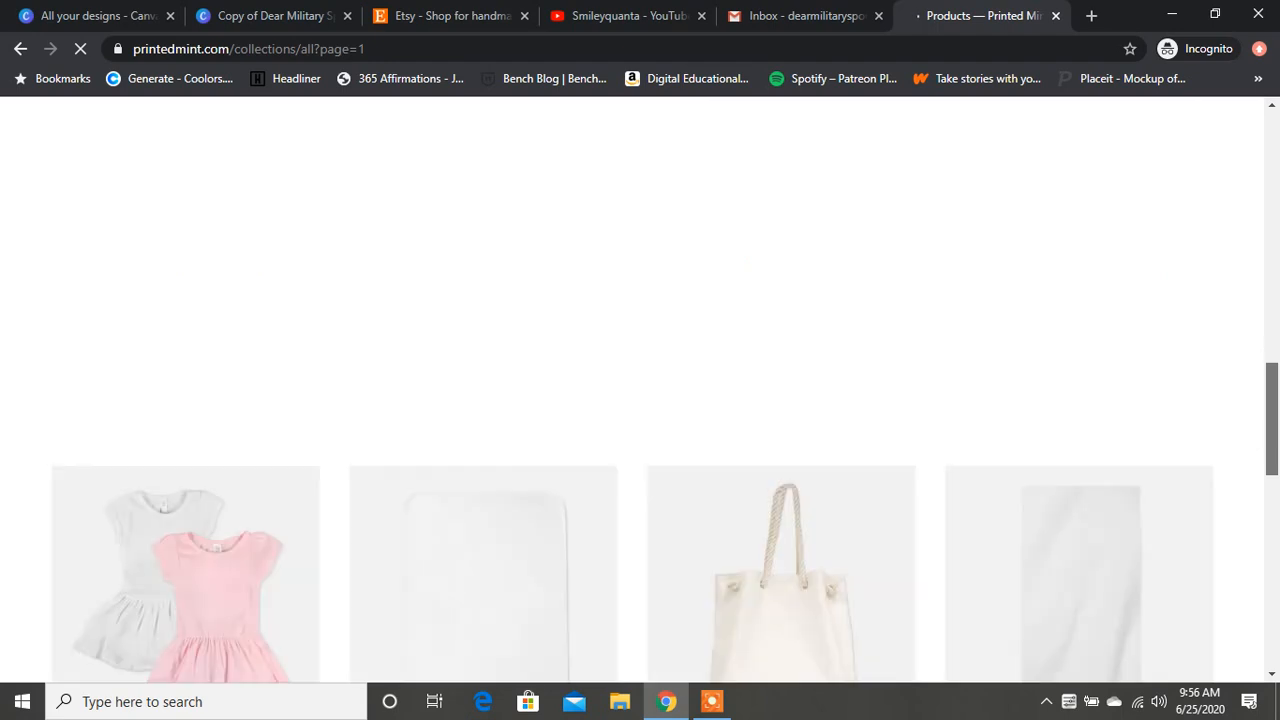
pyautogui.scroll(-1, 640, 400)
pyautogui.scroll(-1, 640, 400)
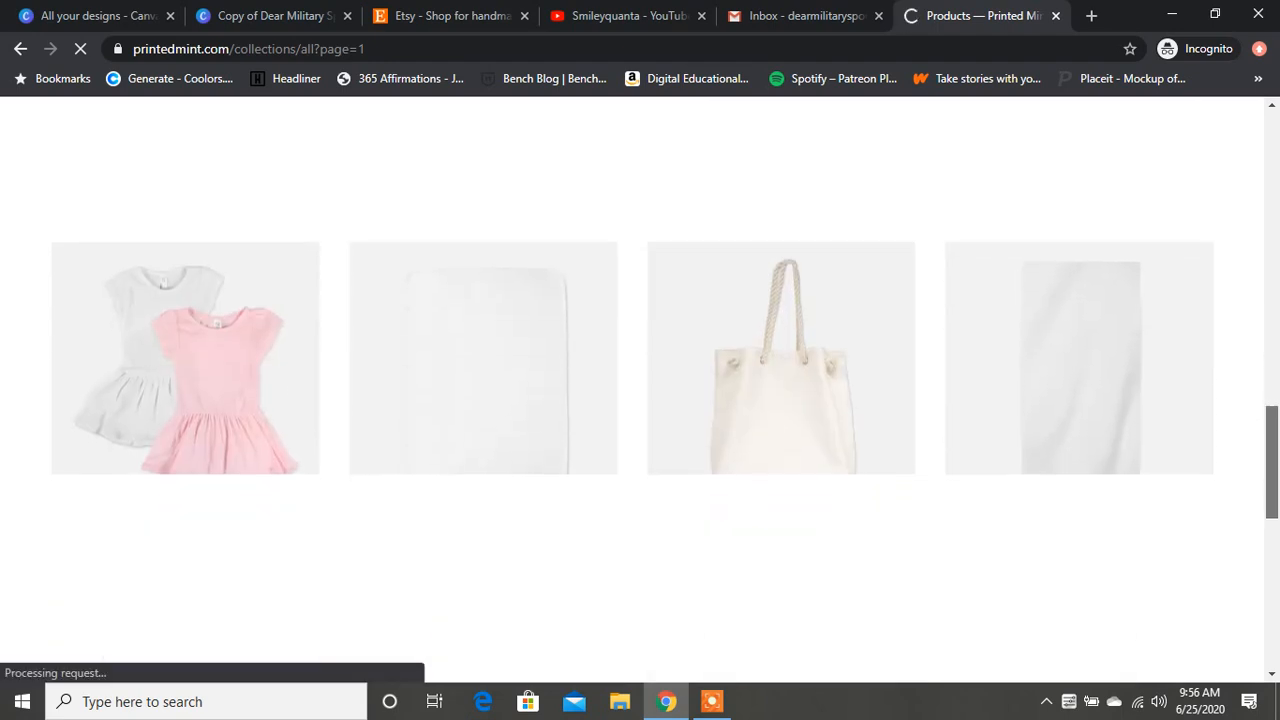
pyautogui.scroll(-4, 640, 400)
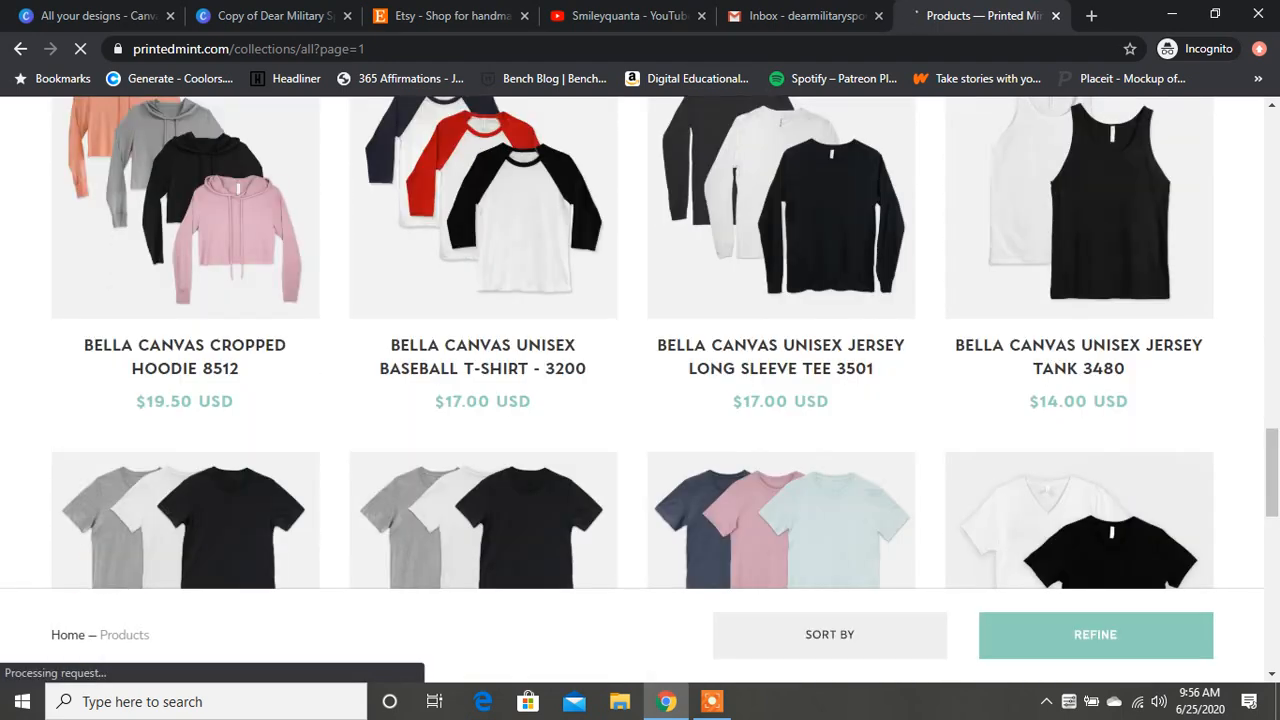
pyautogui.scroll(-3, 500, 400)
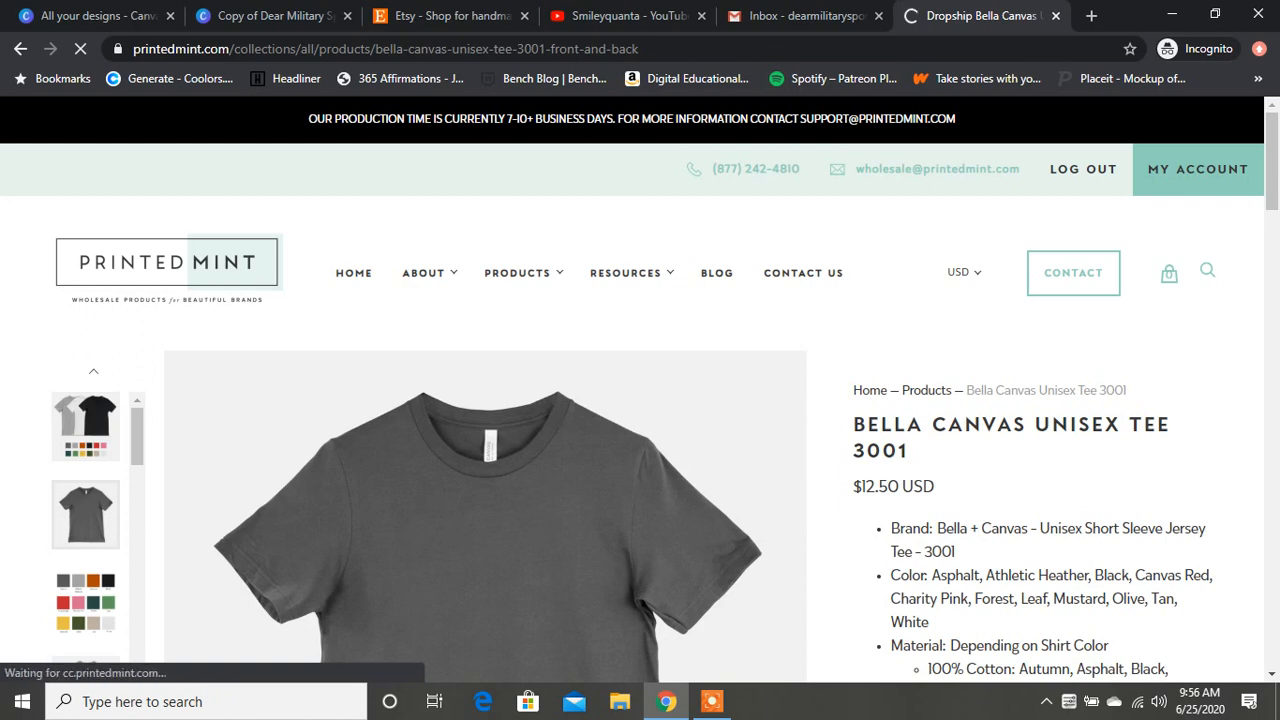
# Step: Review the tee's materials, size chart, discounts and design file requirements, and start designing the product
pyautogui.scroll(-1, 640, 400)
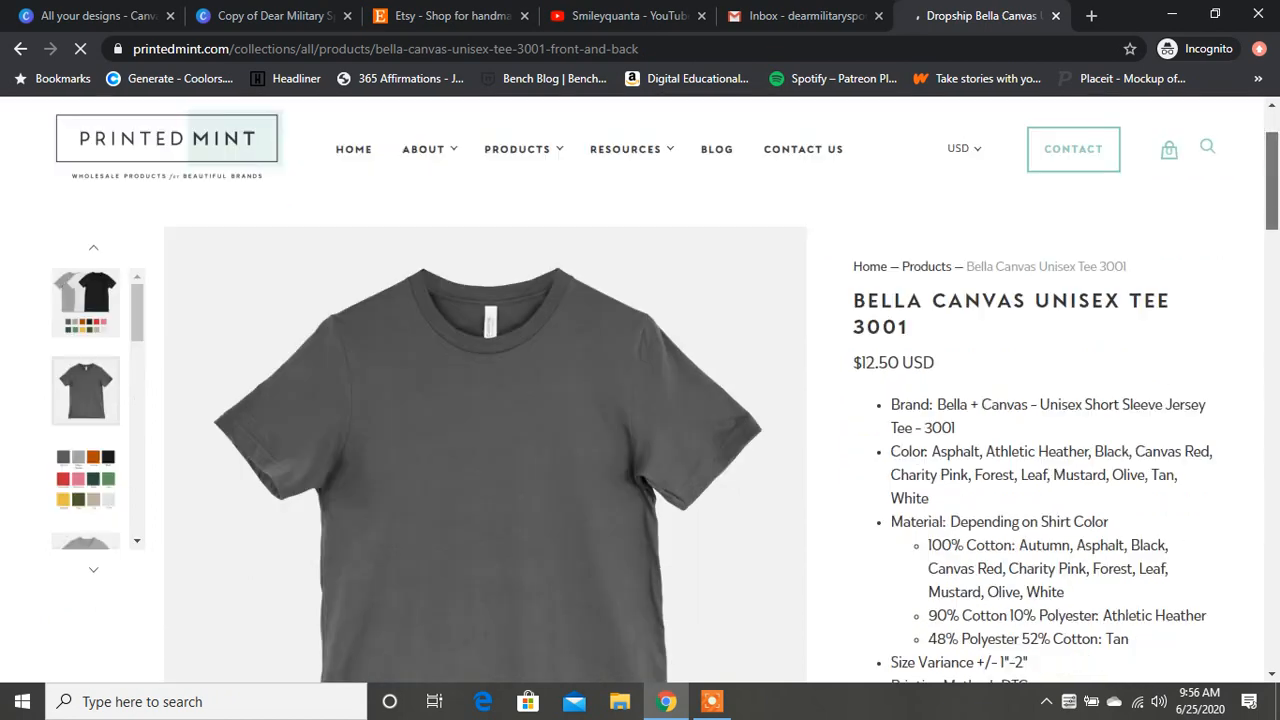
pyautogui.scroll(-1, 640, 400)
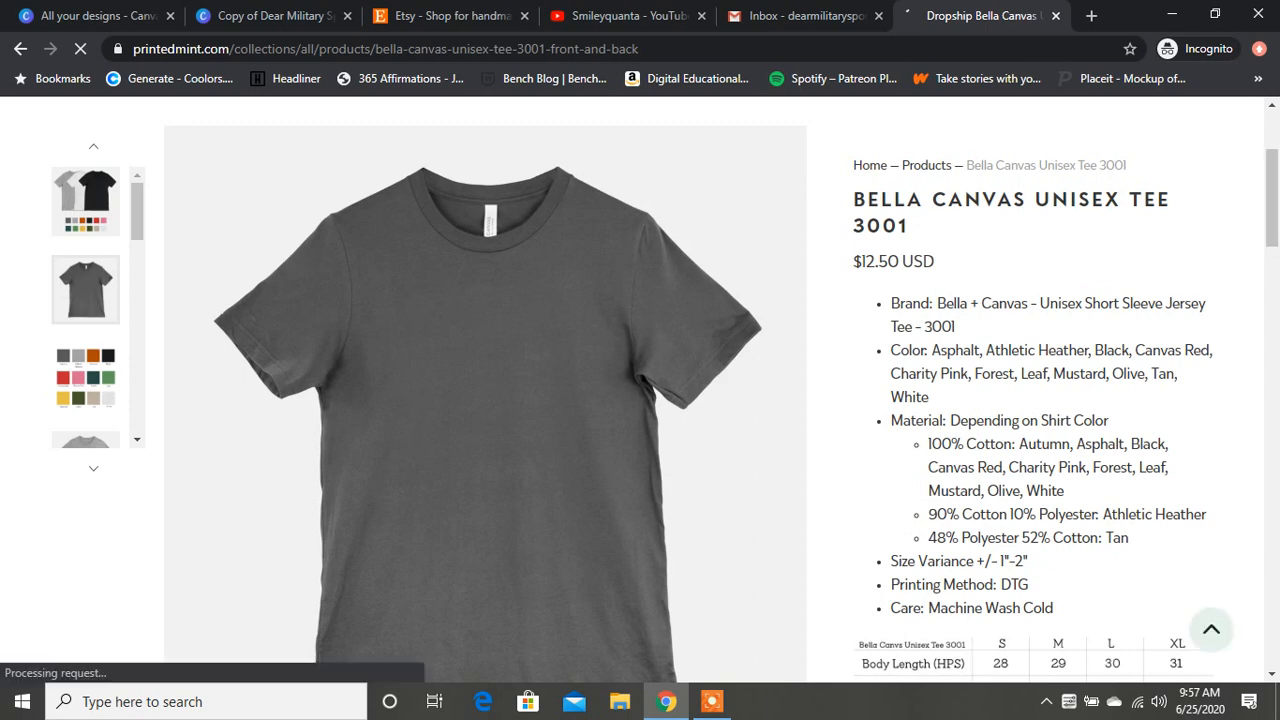
pyautogui.scroll(-3, 640, 400)
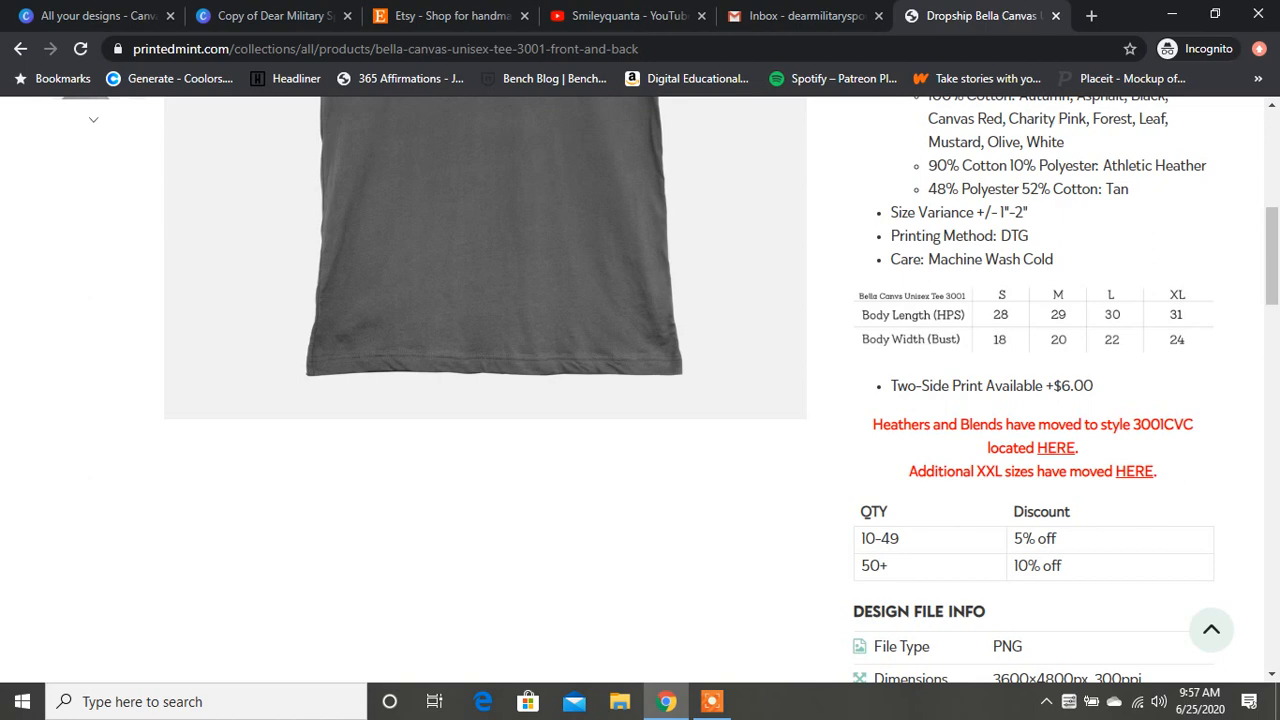
pyautogui.scroll(-2, 640, 380)
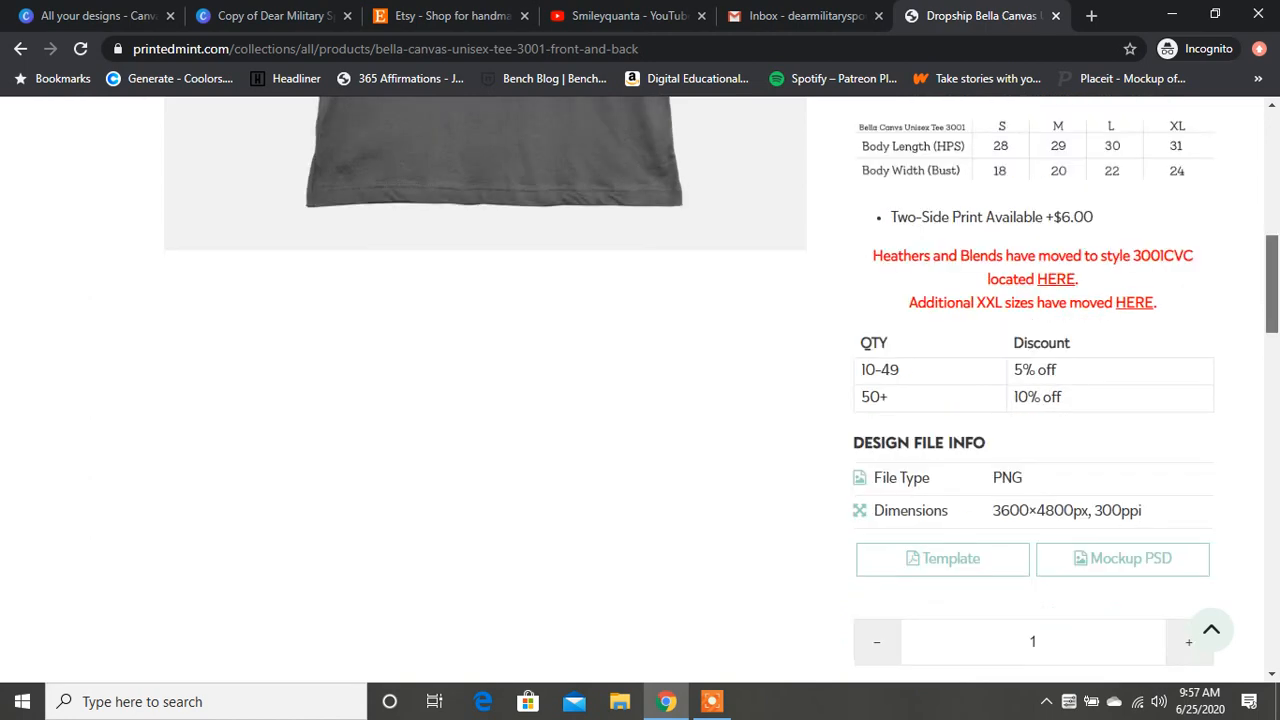
pyautogui.scroll(-1, 722, 390)
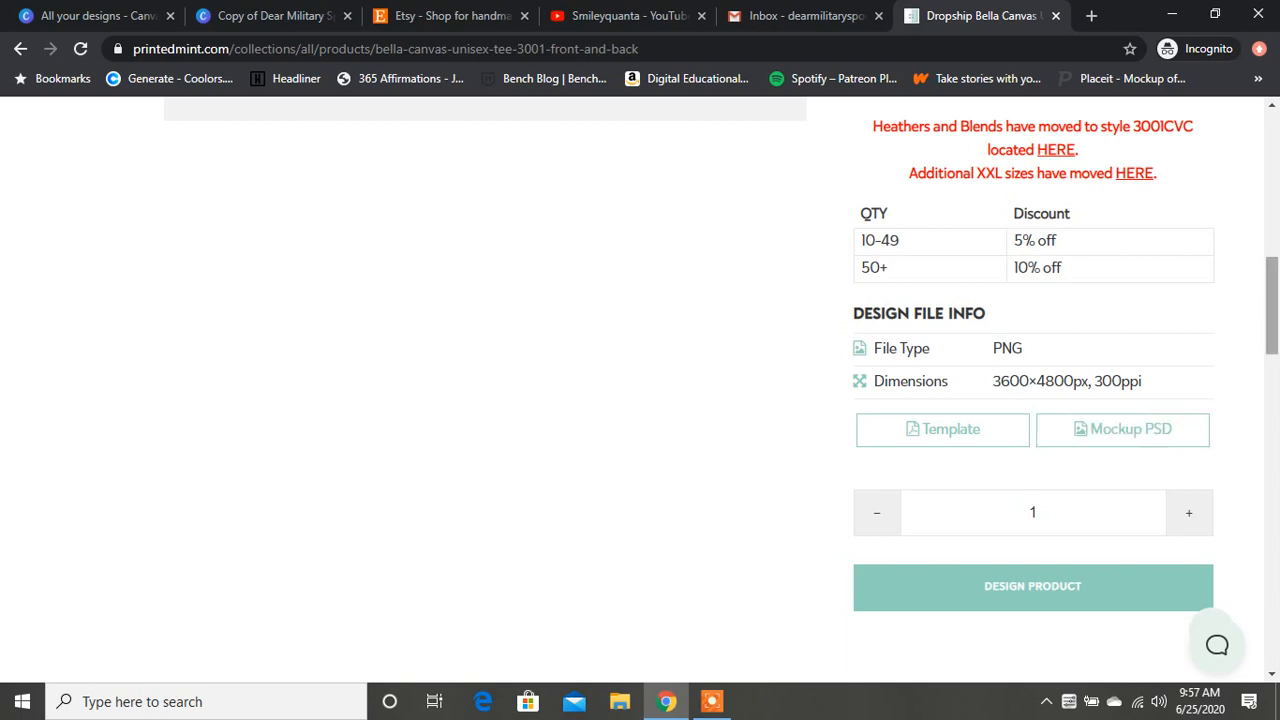
pyautogui.scroll(-1, 722, 390)
pyautogui.moveTo(1272, 323); pyautogui.dragTo(1272, 354)
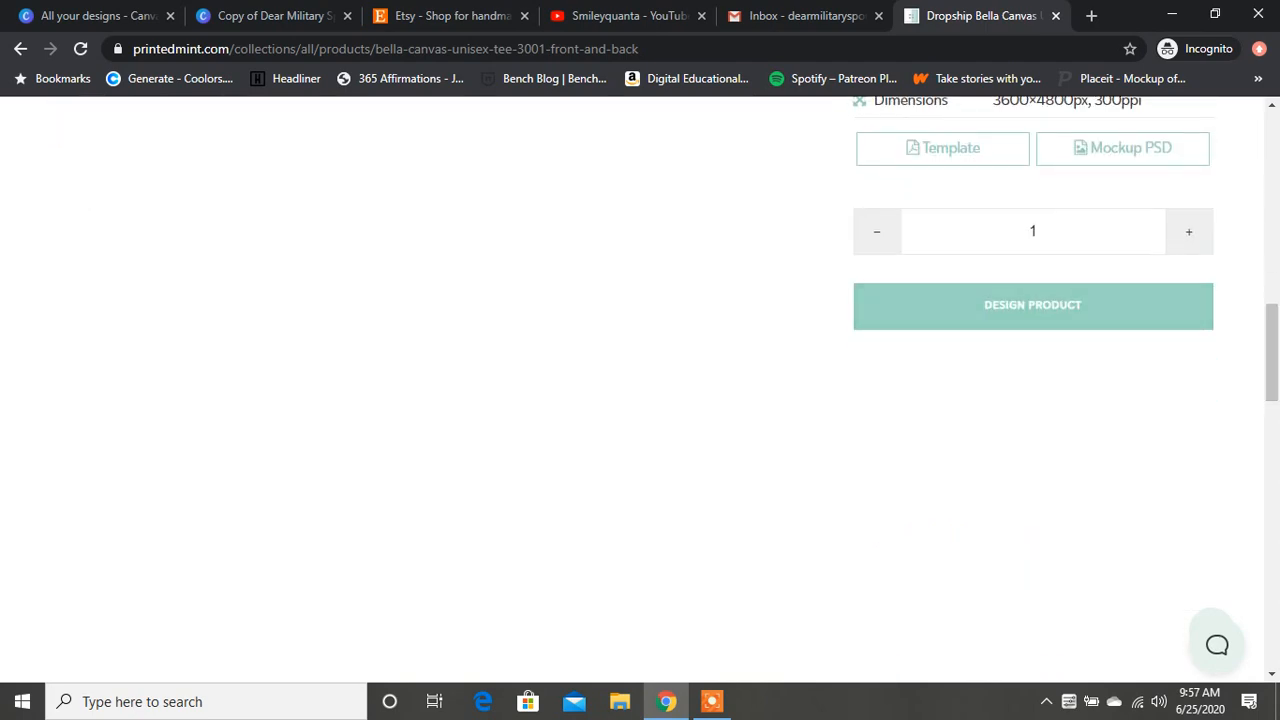
pyautogui.click(1033, 306)
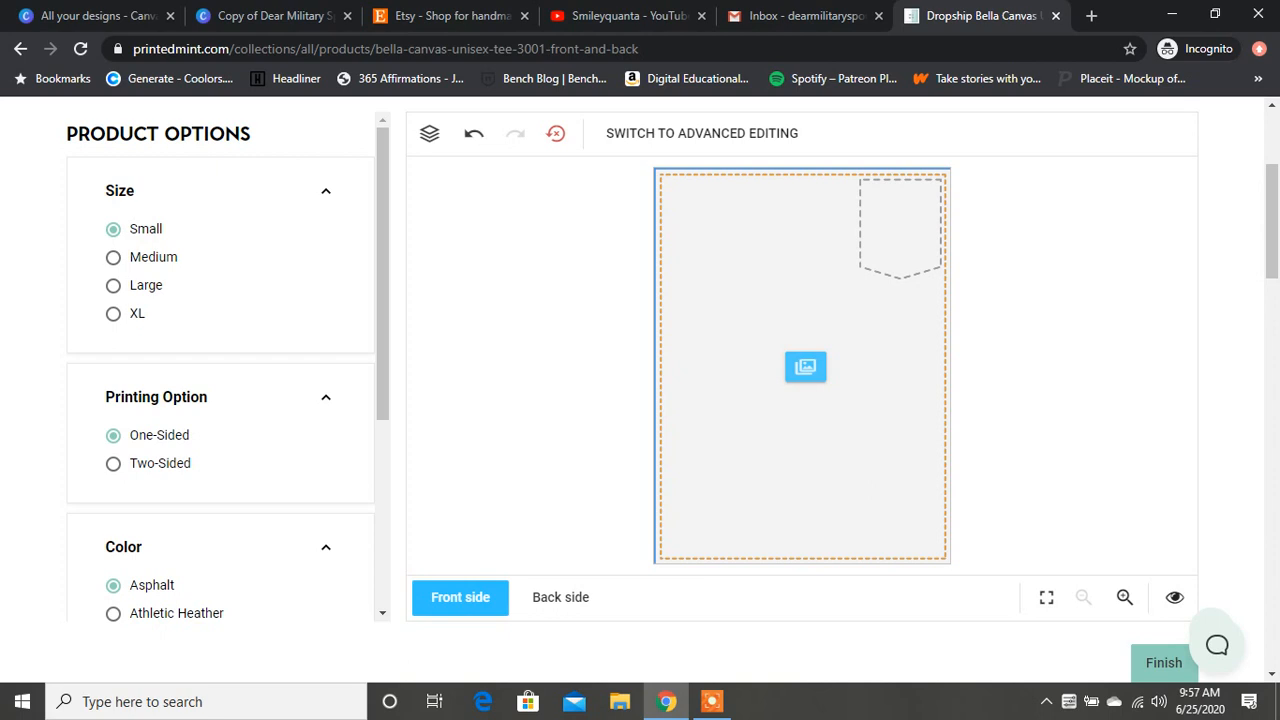
# Step: Set the tee's options to size Medium, two-sided printing and the color Mustard, checking the back side's print area
pyautogui.click(114, 257)
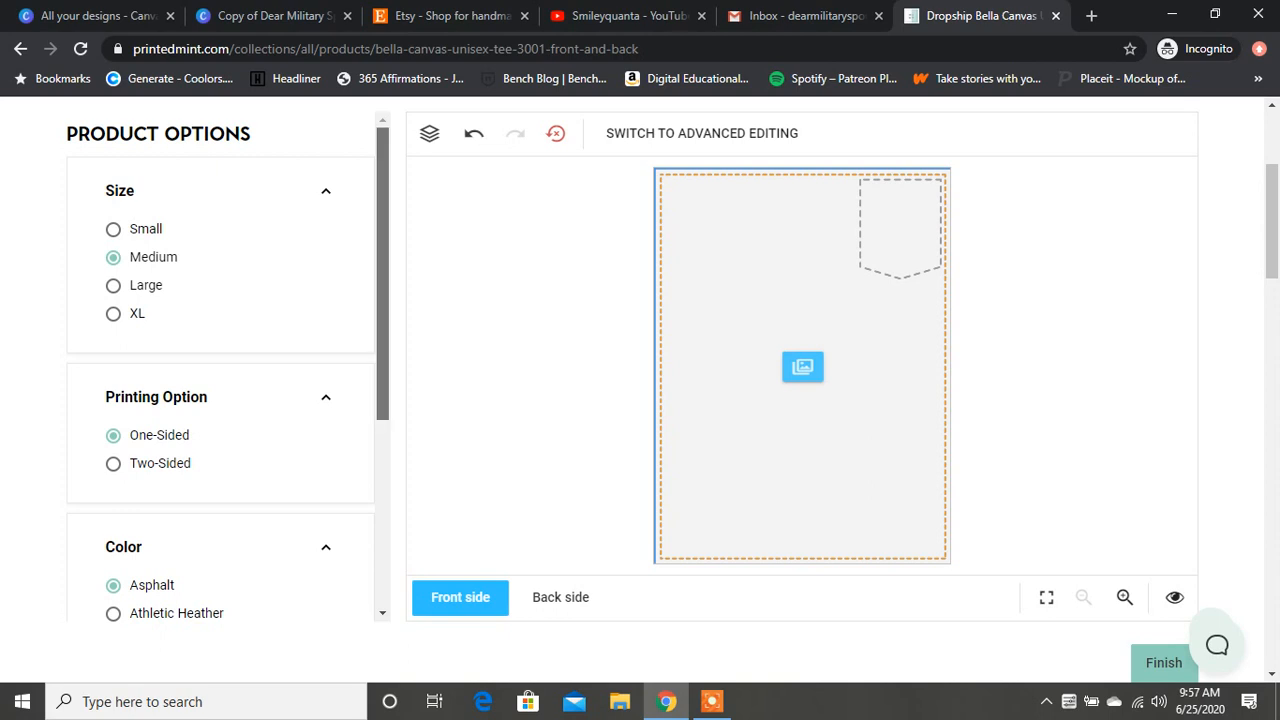
pyautogui.scroll(-1, 220, 368)
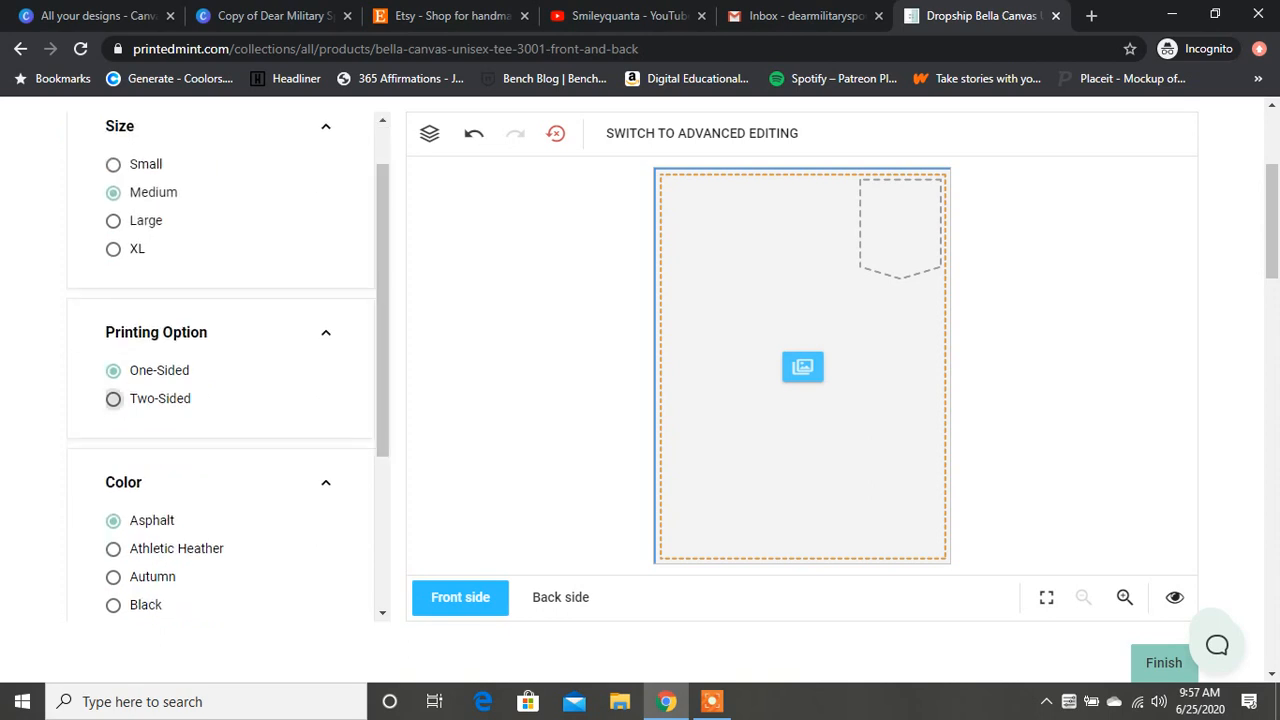
pyautogui.click(113, 398)
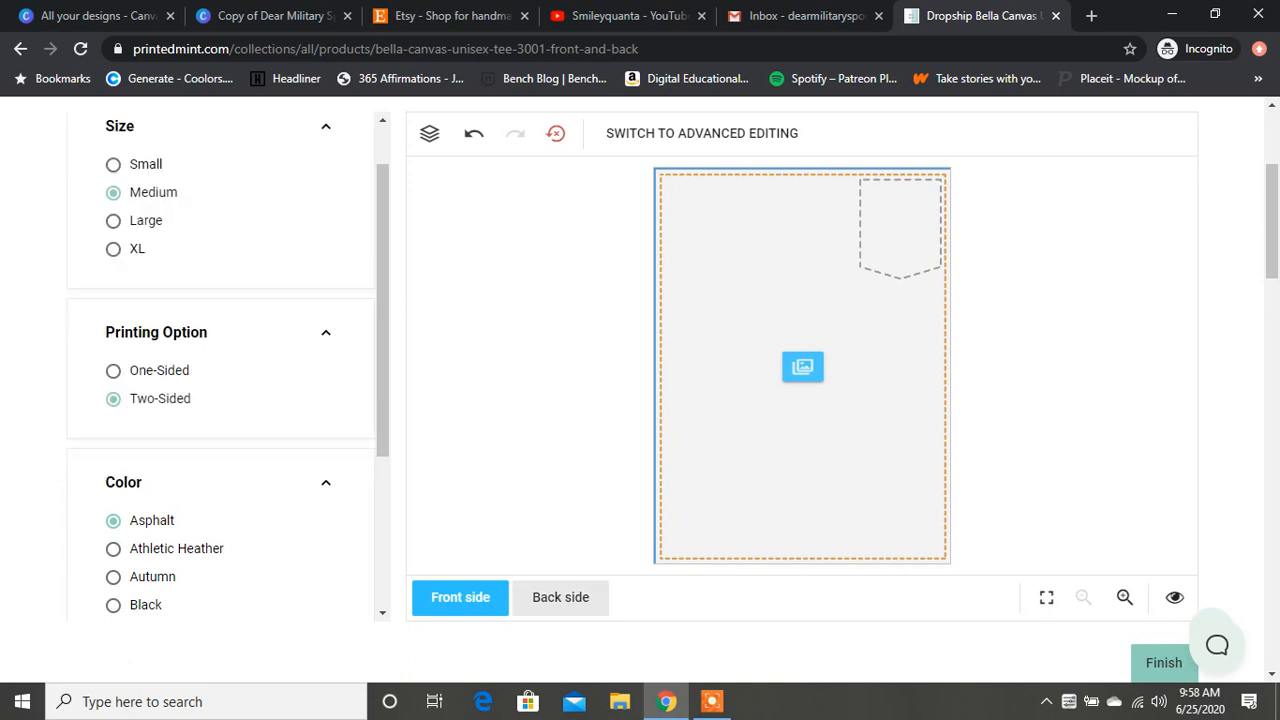
pyautogui.click(560, 597)
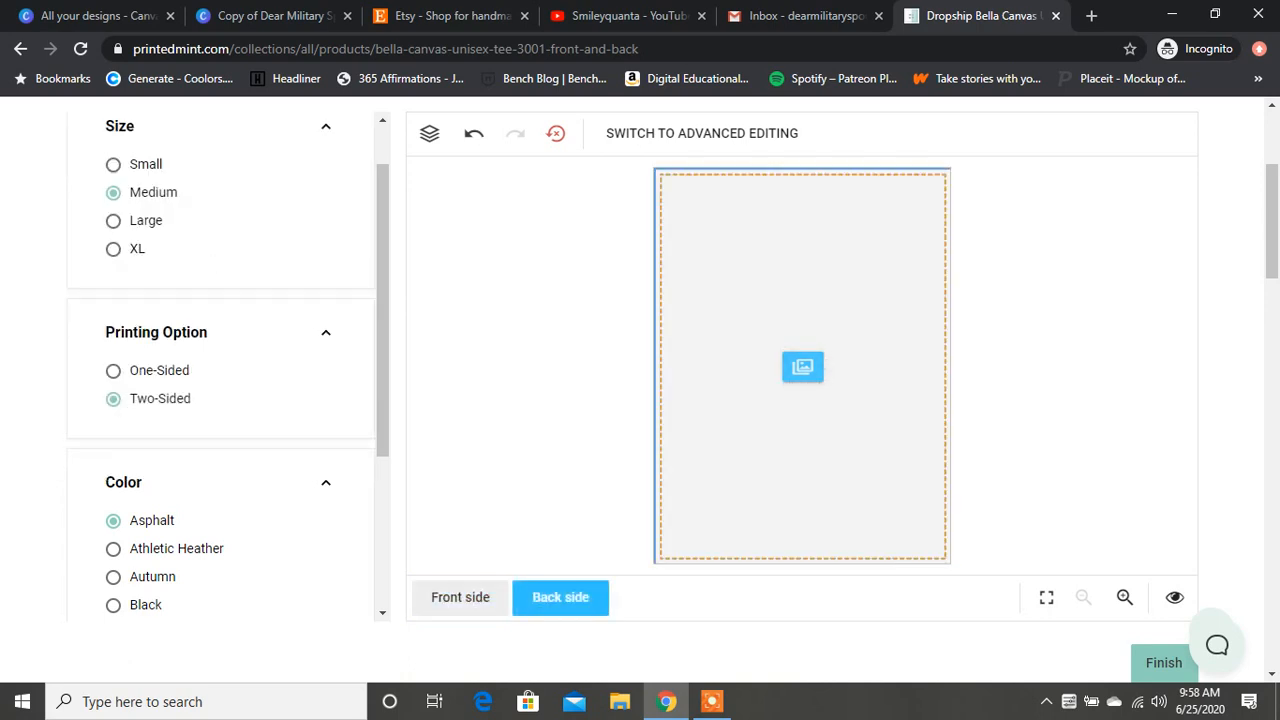
pyautogui.click(460, 597)
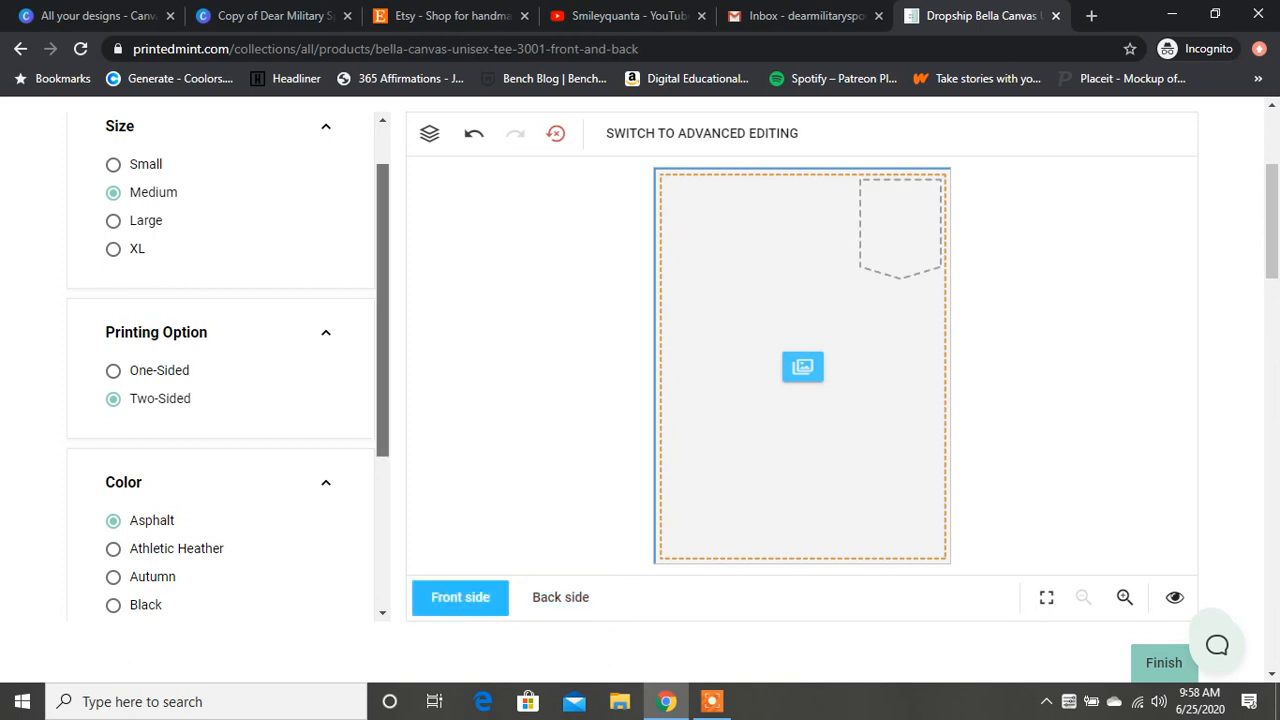
pyautogui.scroll(-3, 220, 365)
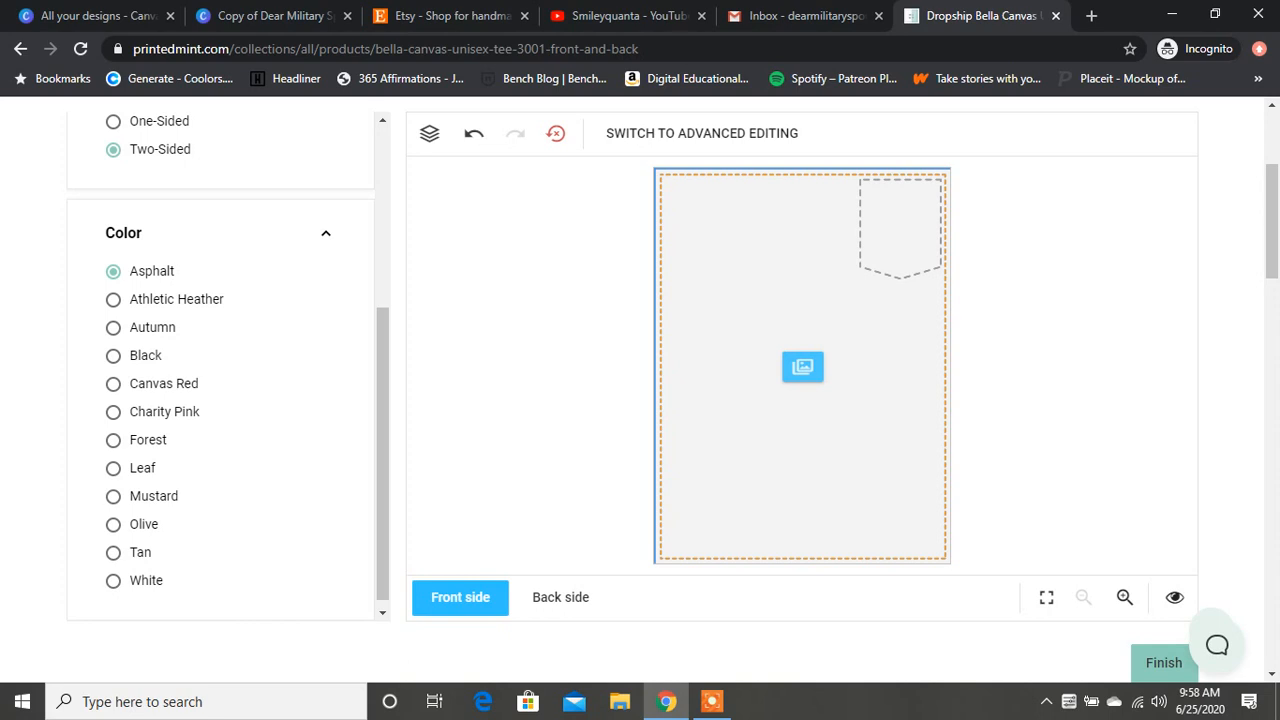
pyautogui.click(114, 496)
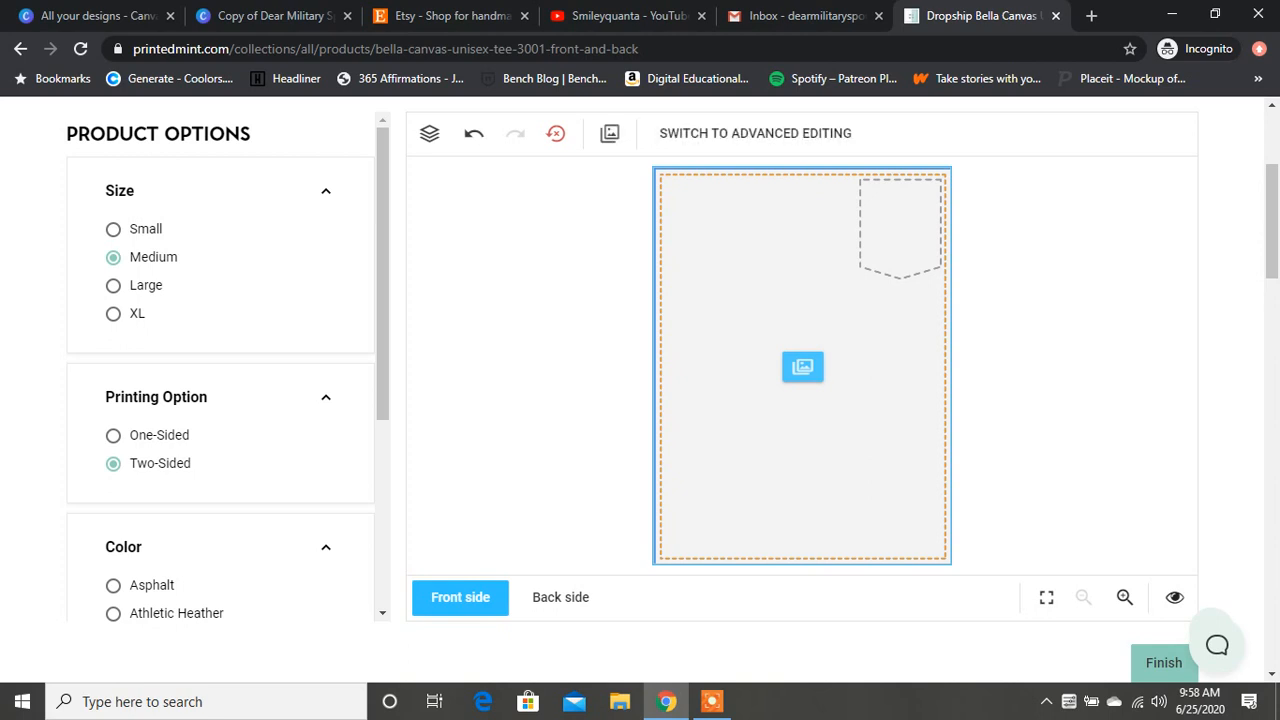
# Step: Upload the image Main Image - DMS Logo from Downloads and insert it on the front side of the tee
pyautogui.click(803, 367)
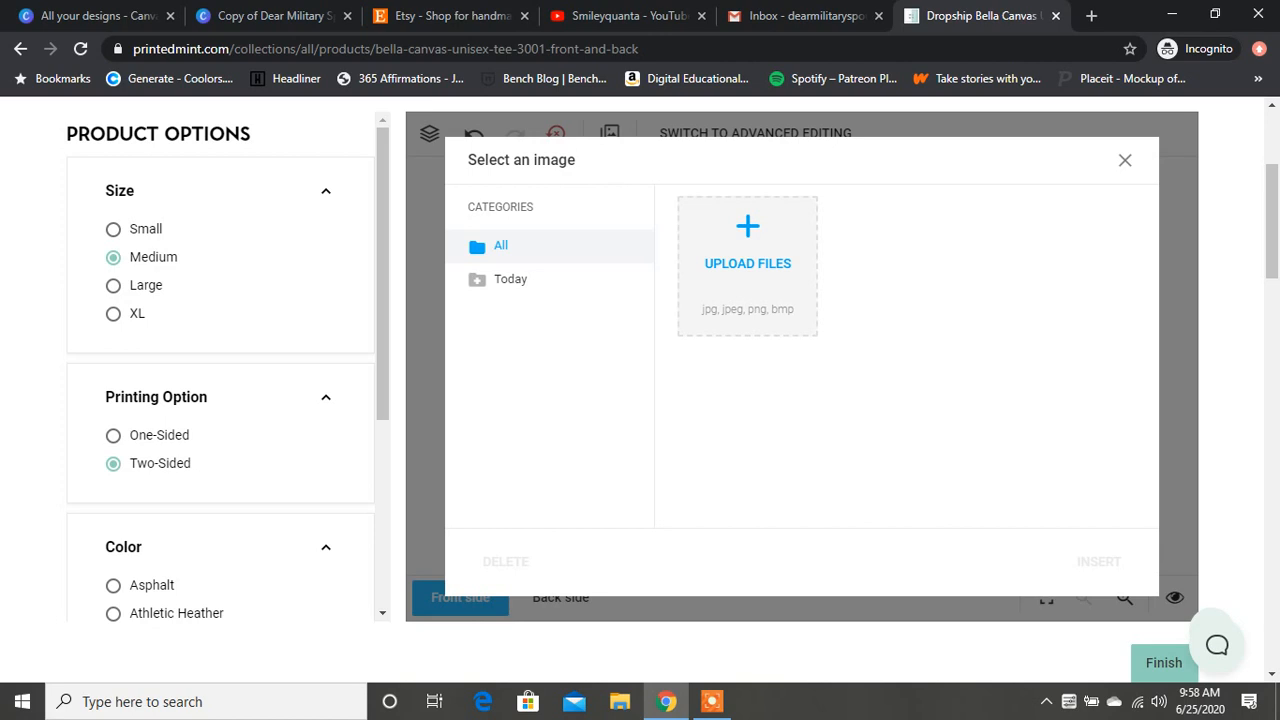
pyautogui.click(748, 264)
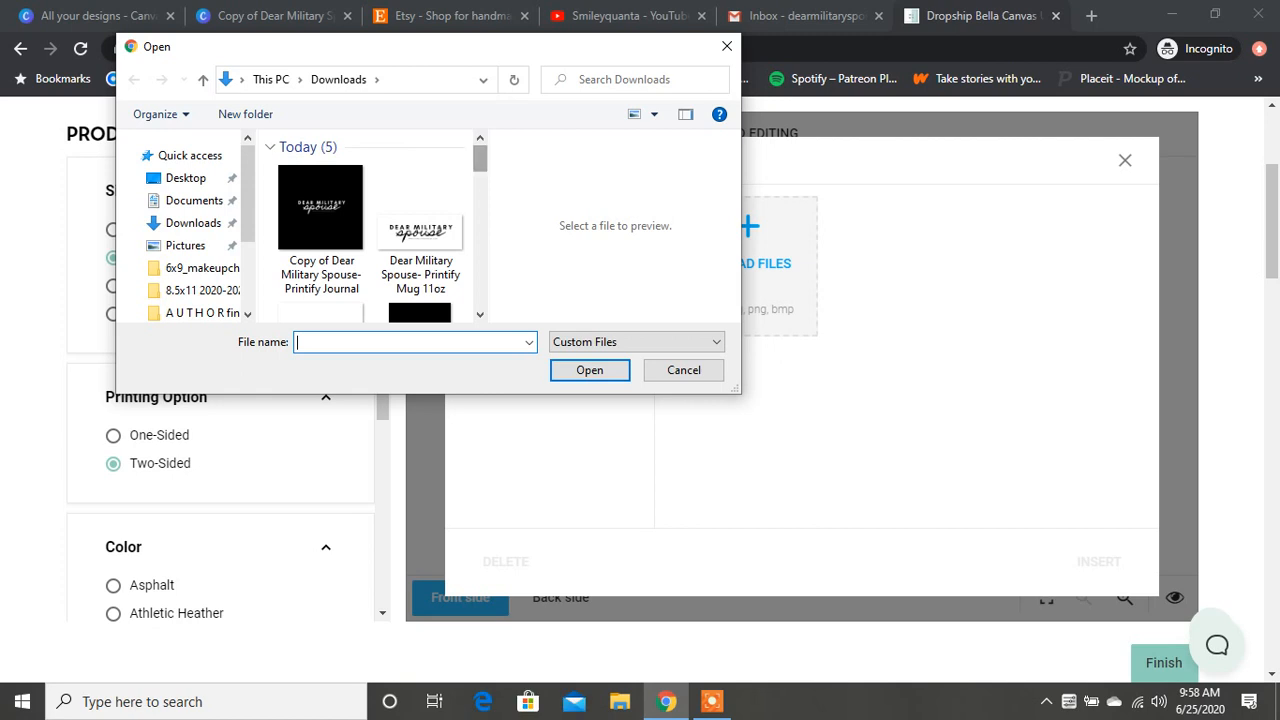
pyautogui.scroll(-3, 370, 225)
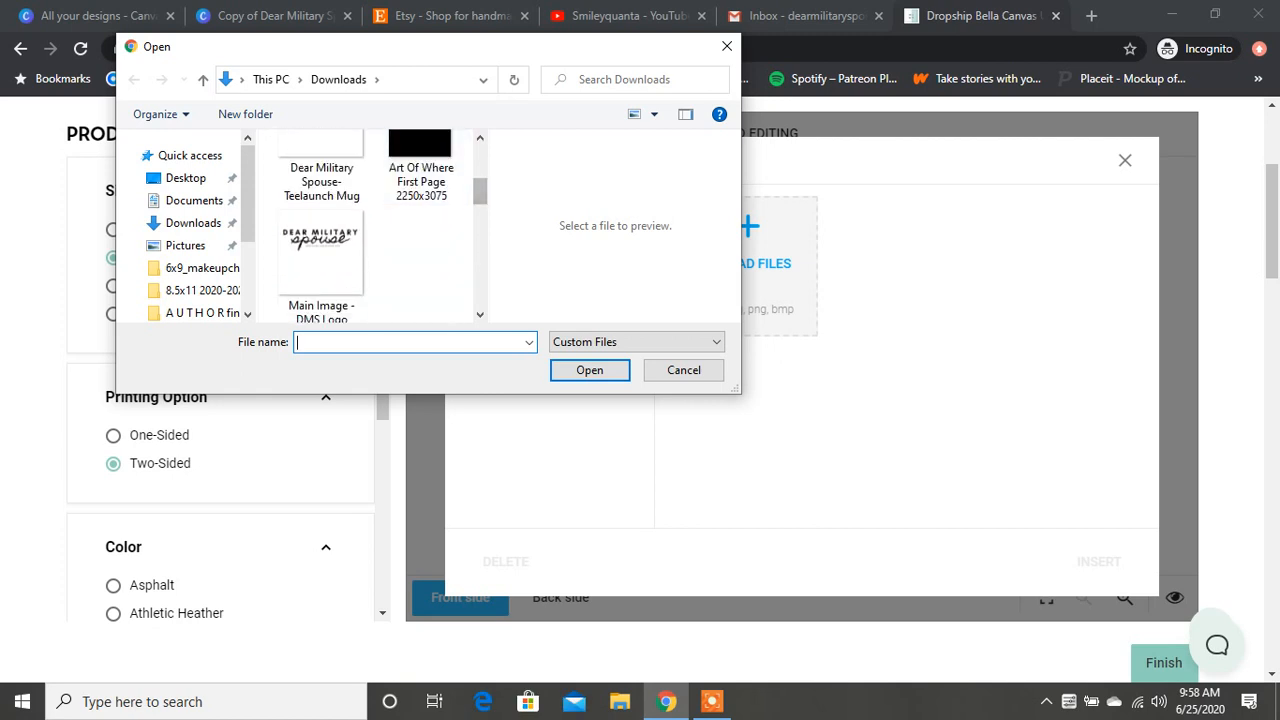
pyautogui.click(321, 250)
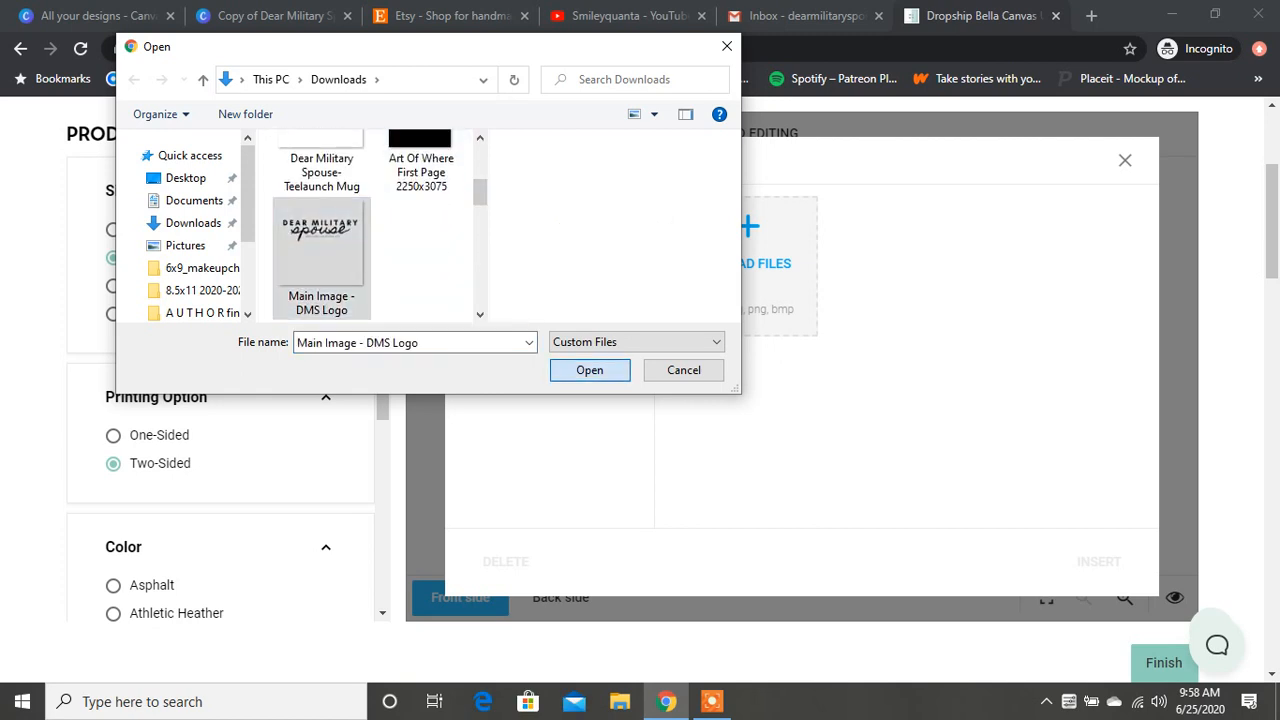
pyautogui.click(590, 370)
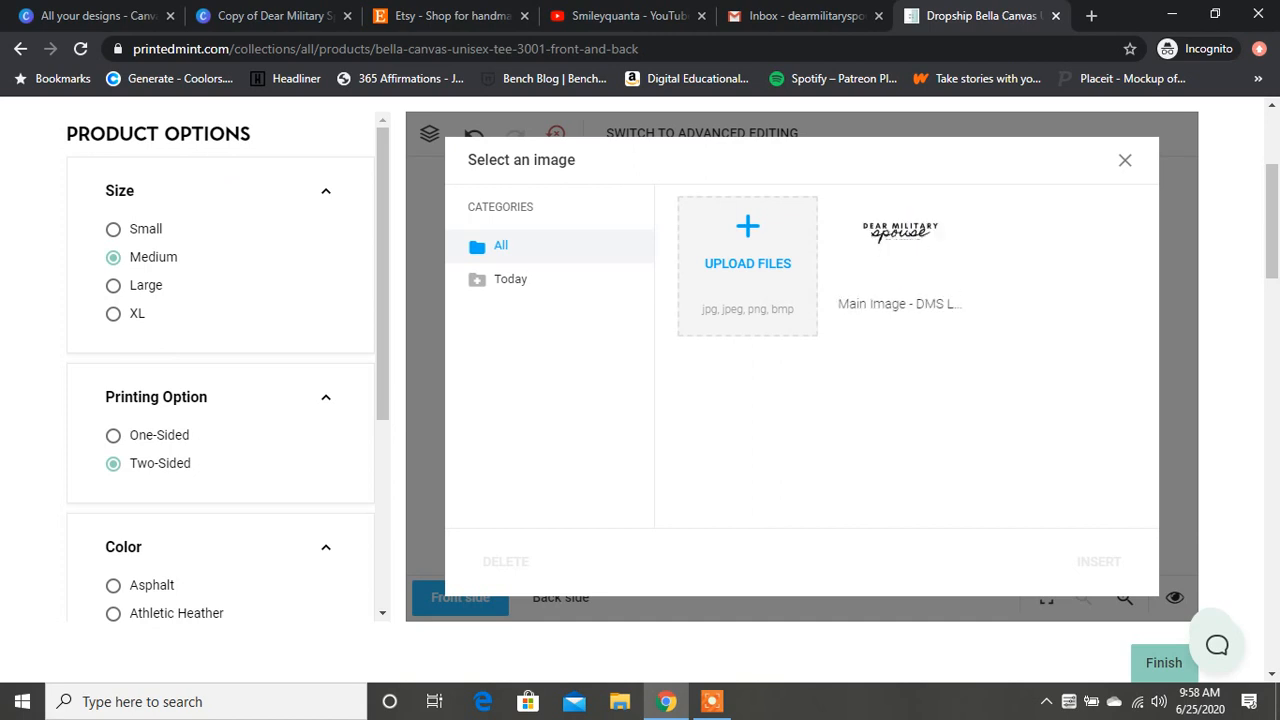
pyautogui.click(900, 262)
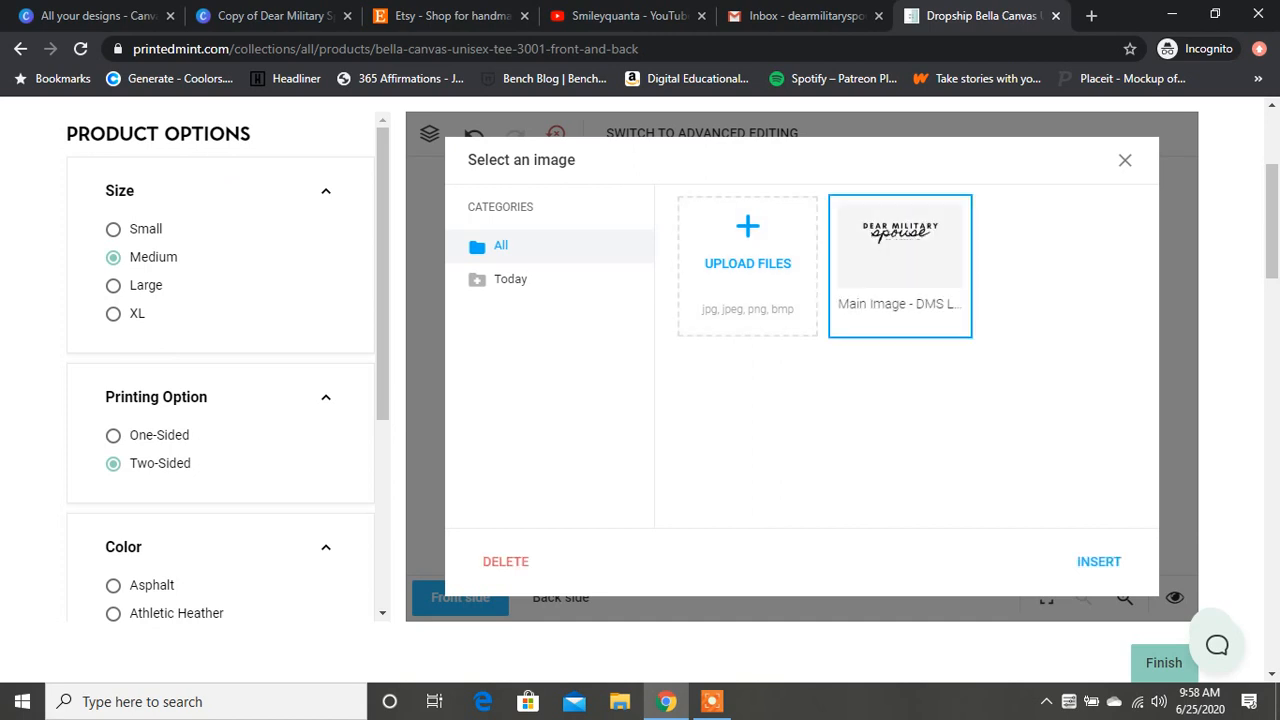
pyautogui.click(1099, 561)
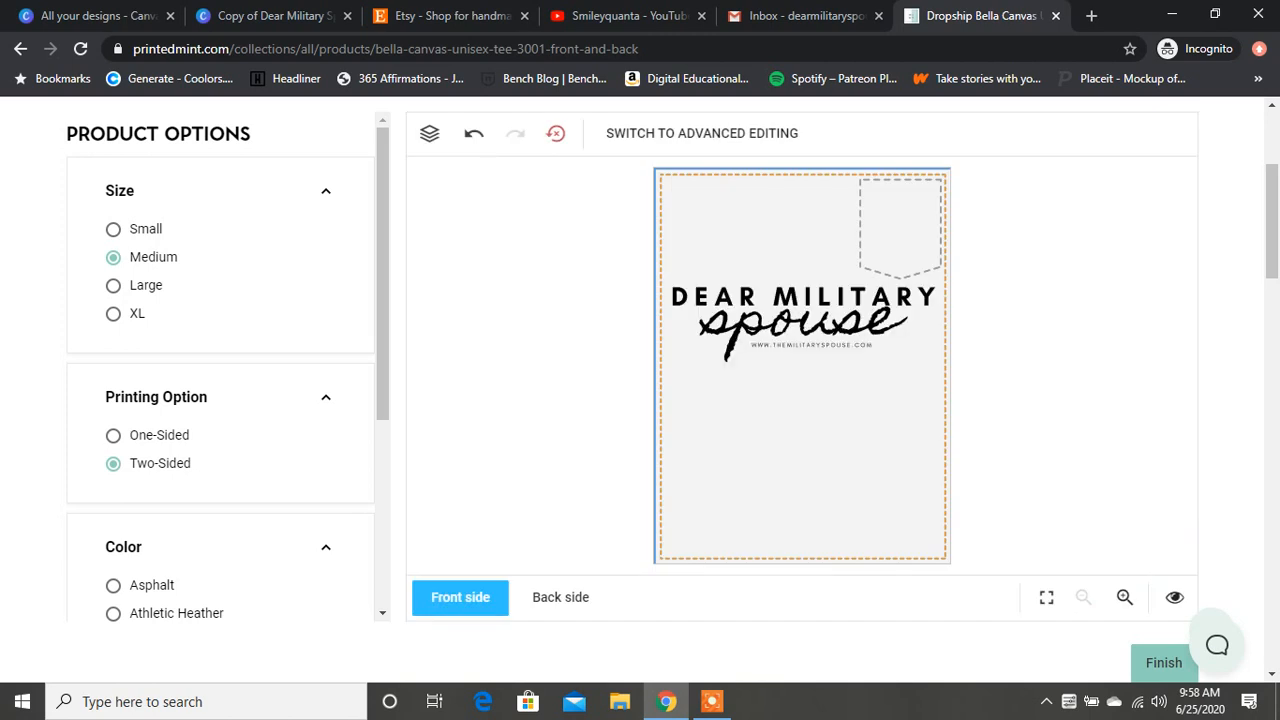
# Step: Turn on the grid overlay for the front side's design area
pyautogui.scroll(-4, 640, 390)
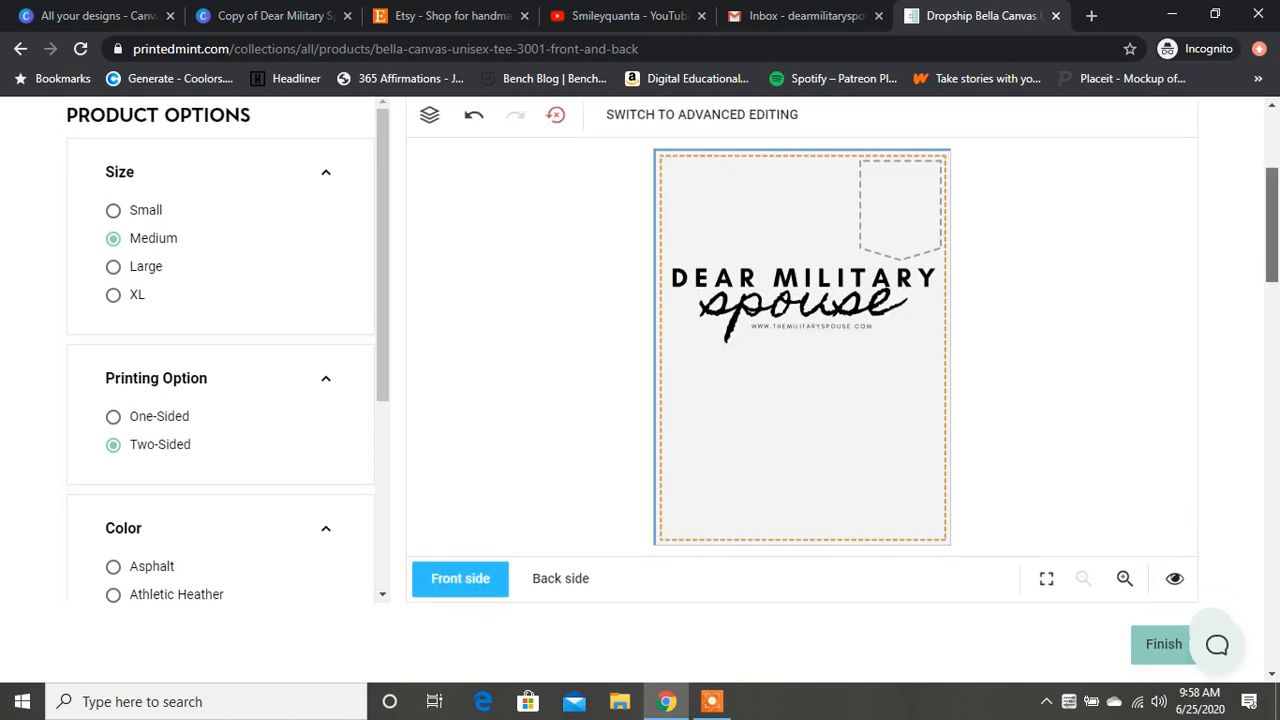
pyautogui.scroll(1, 640, 390)
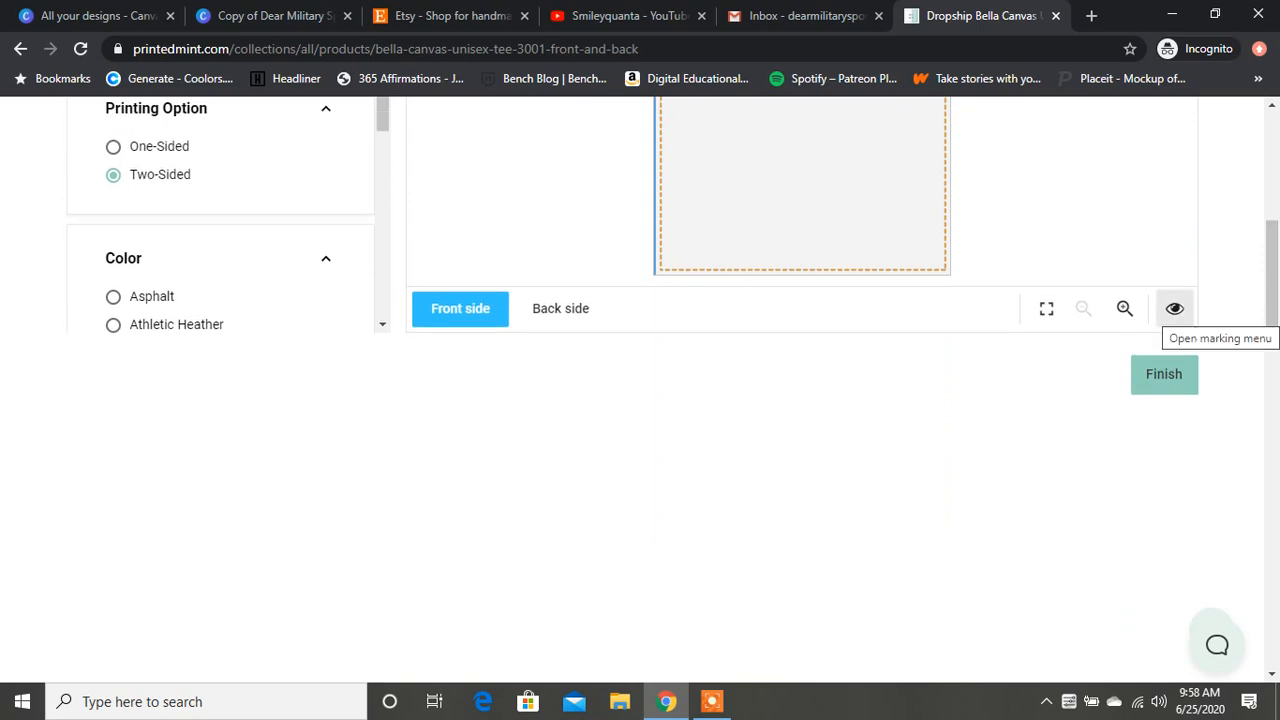
pyautogui.click(1174, 308)
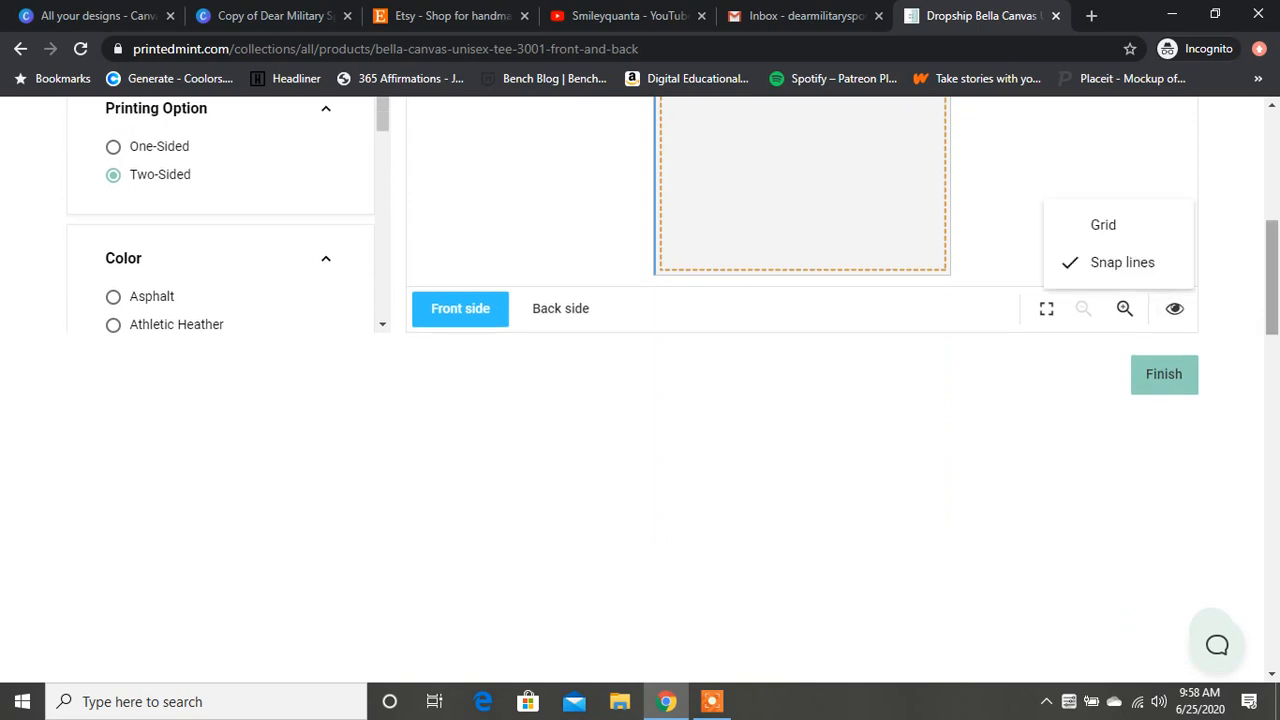
pyautogui.scroll(4, 640, 390)
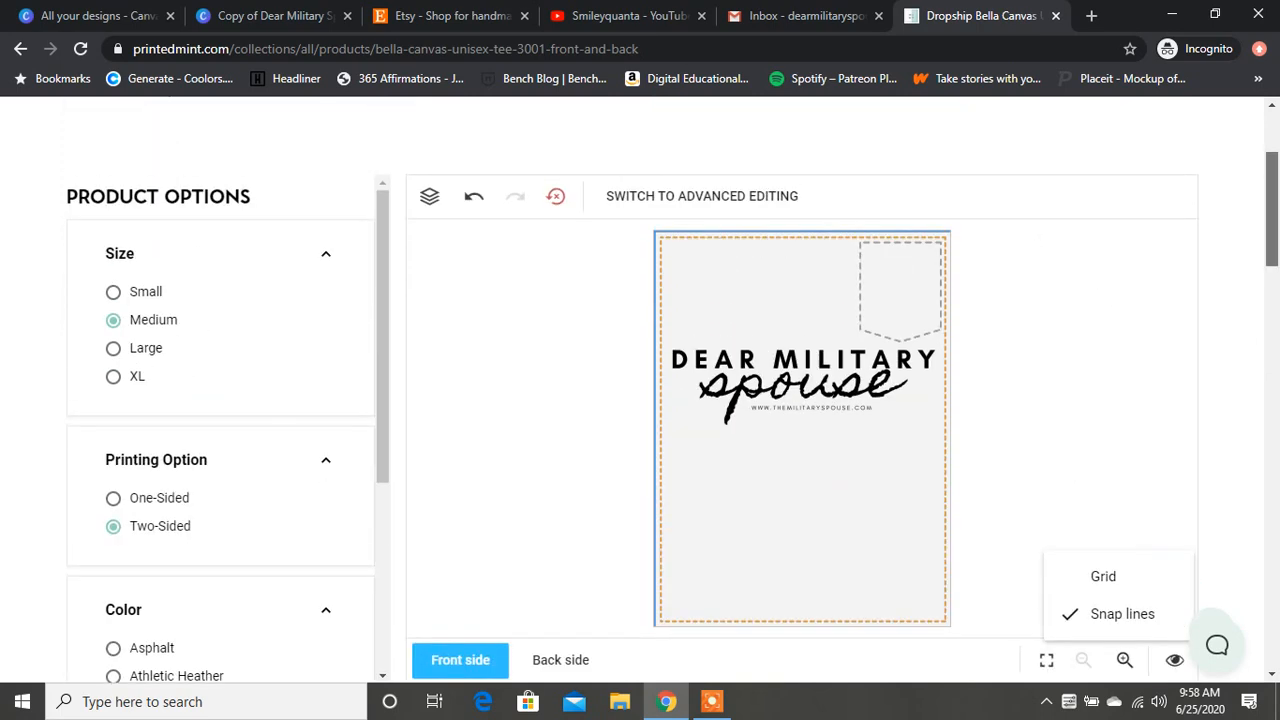
pyautogui.scroll(-1, 640, 390)
pyautogui.click(1103, 441)
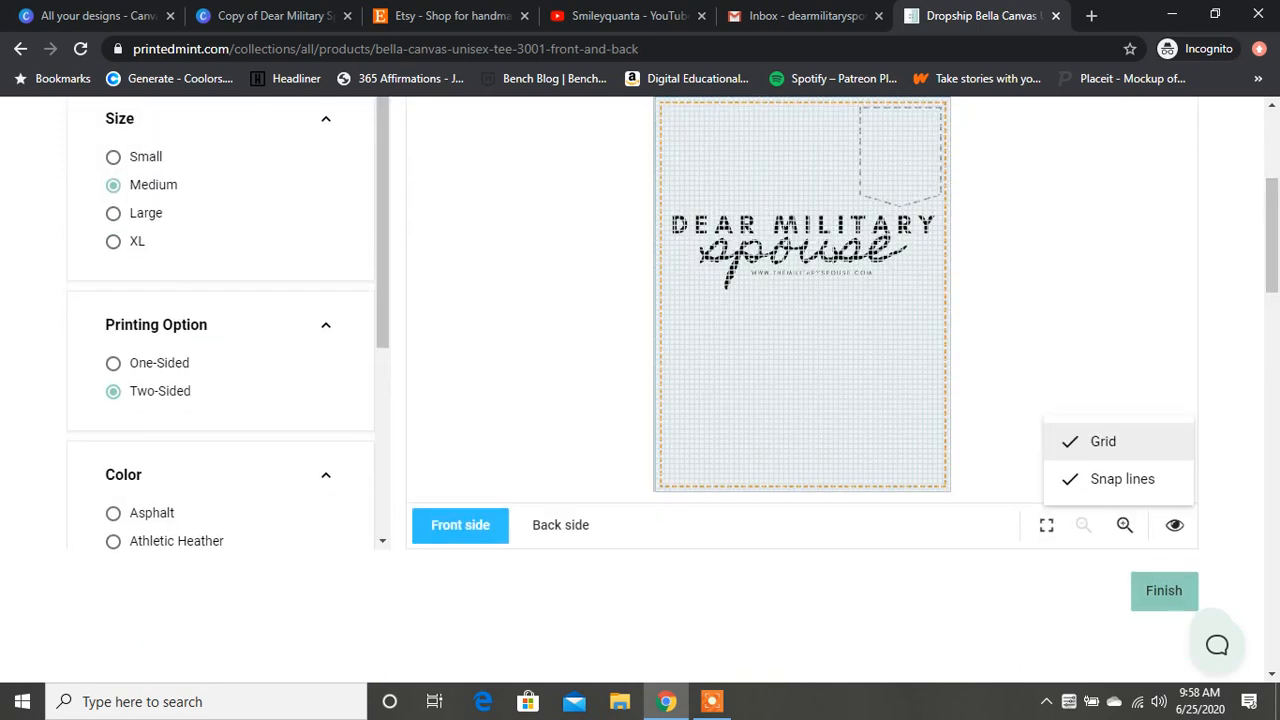
pyautogui.scroll(3, 640, 390)
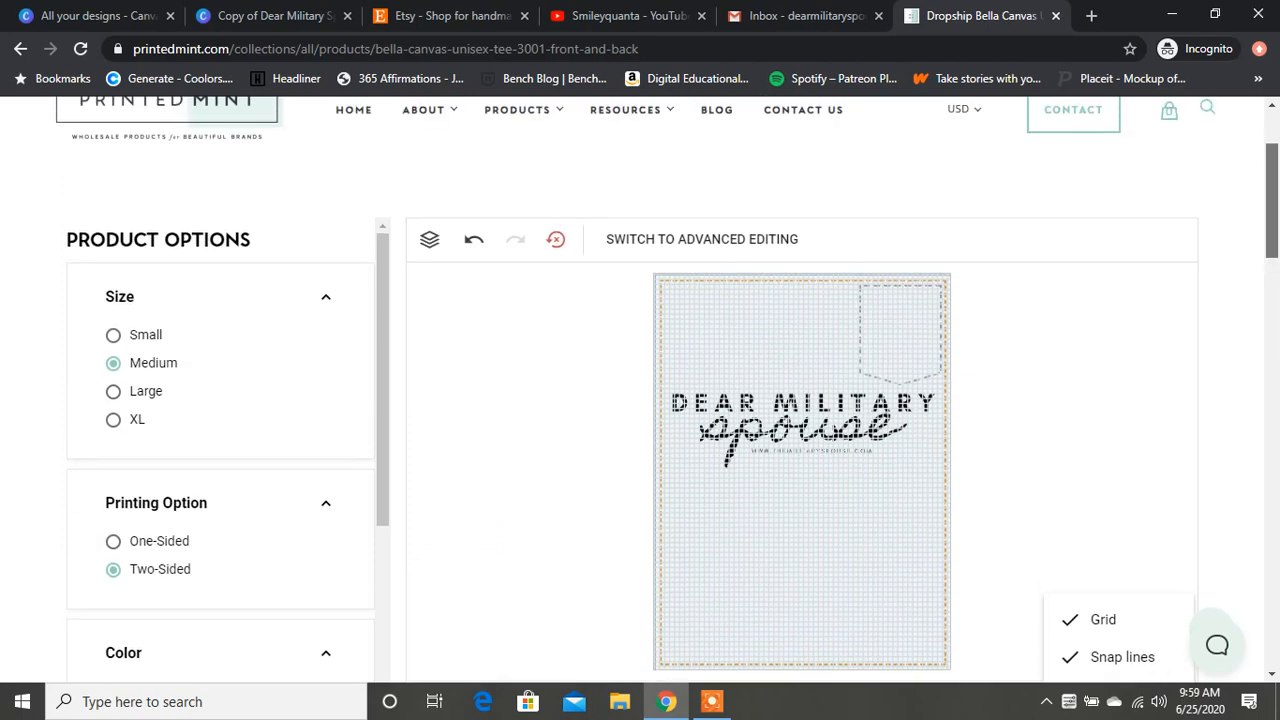
pyautogui.scroll(1, 640, 390)
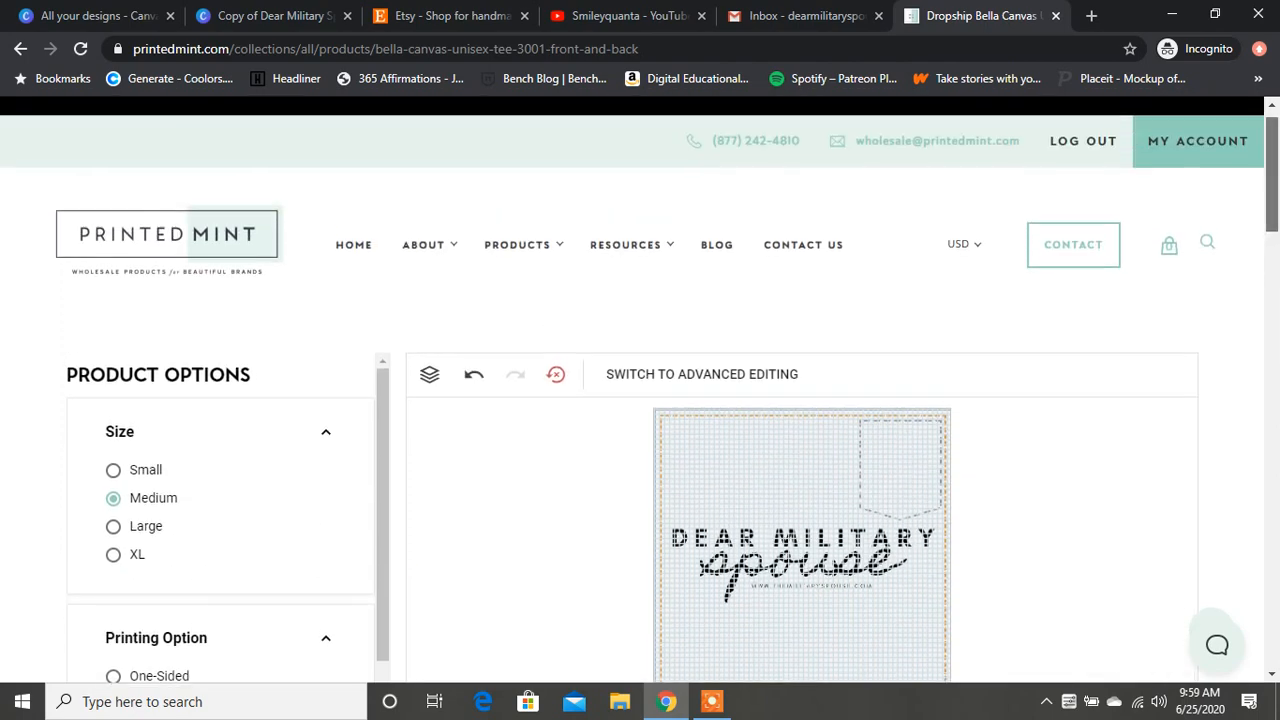
pyautogui.scroll(-6, 640, 390)
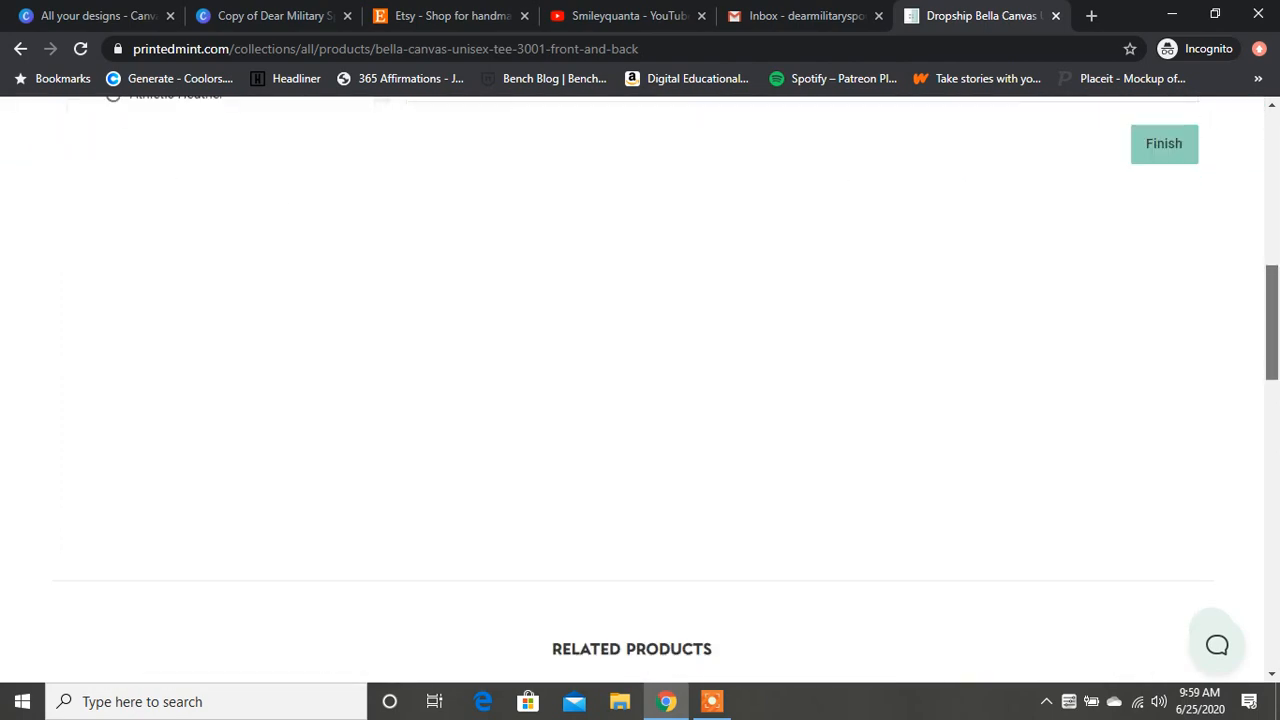
pyautogui.scroll(3, 640, 390)
pyautogui.scroll(-5, 640, 390)
pyautogui.scroll(5, 640, 390)
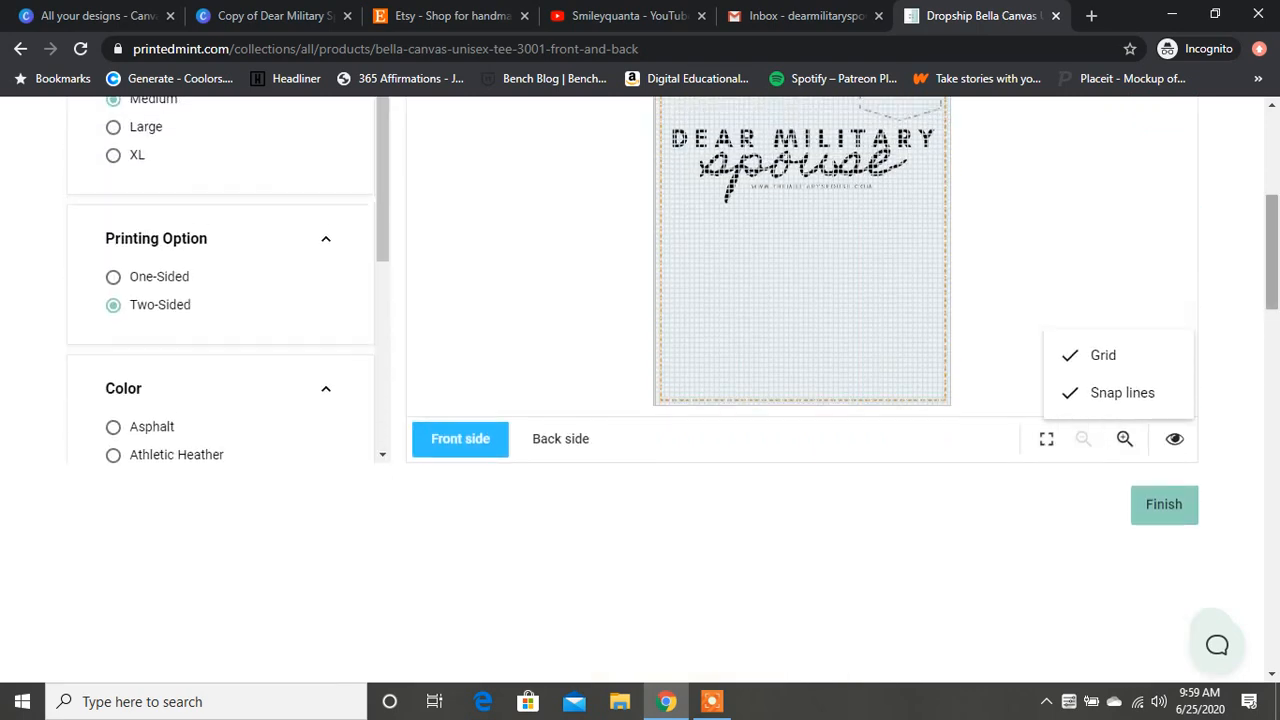
# Step: Turn off the grid and snap lines in the tee's front-side design area
pyautogui.scroll(2, 640, 390)
pyautogui.scroll(1, 640, 390)
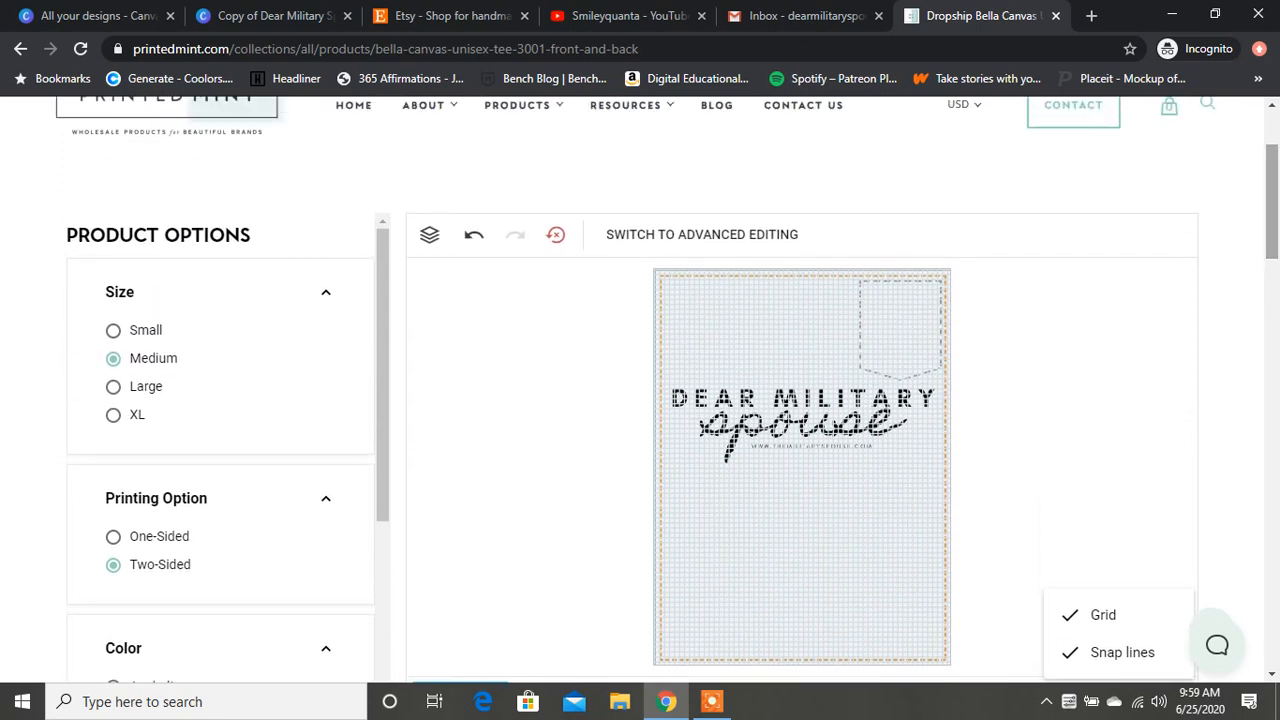
pyautogui.click(805, 465)
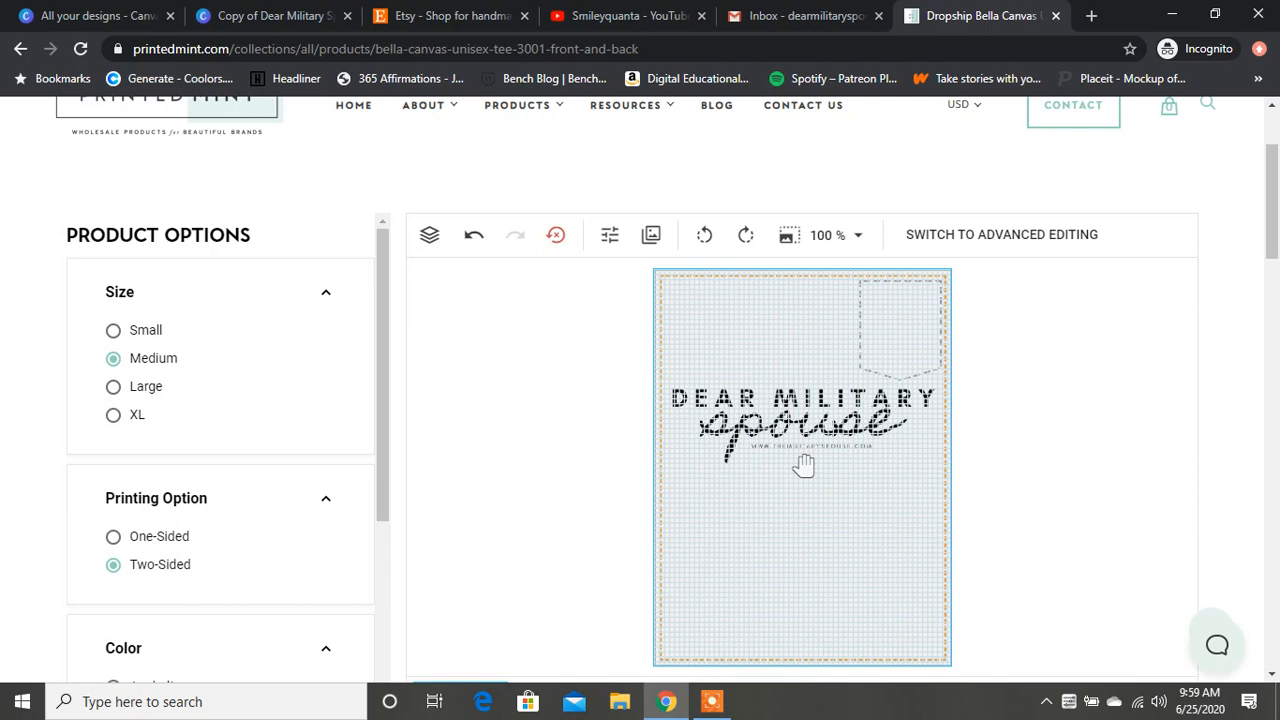
pyautogui.scroll(-2, 804, 465)
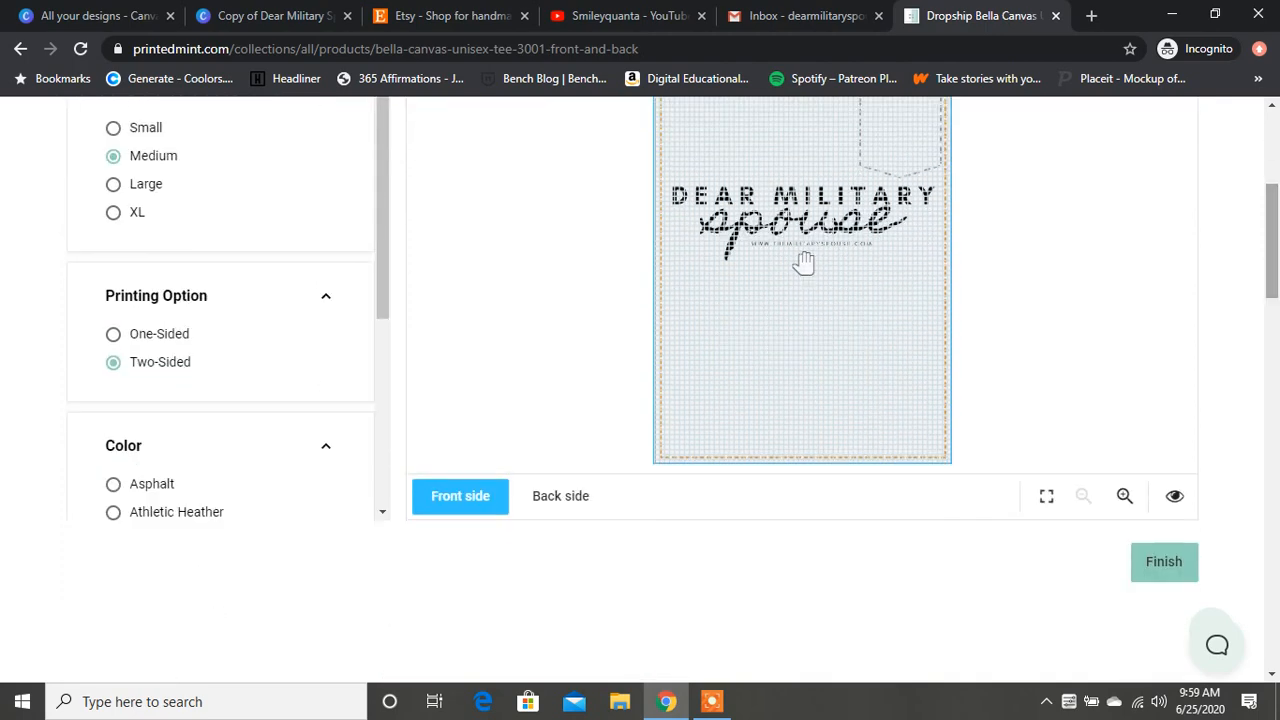
pyautogui.click(1174, 496)
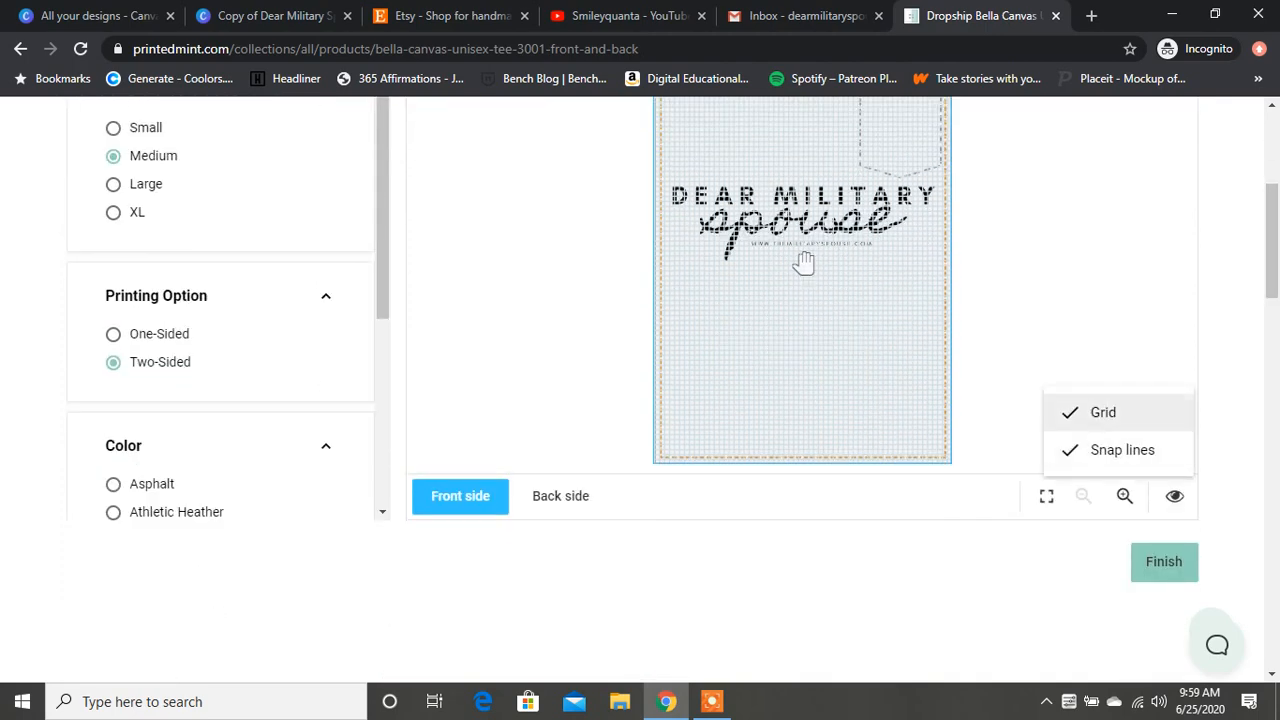
pyautogui.click(1103, 412)
pyautogui.click(1122, 450)
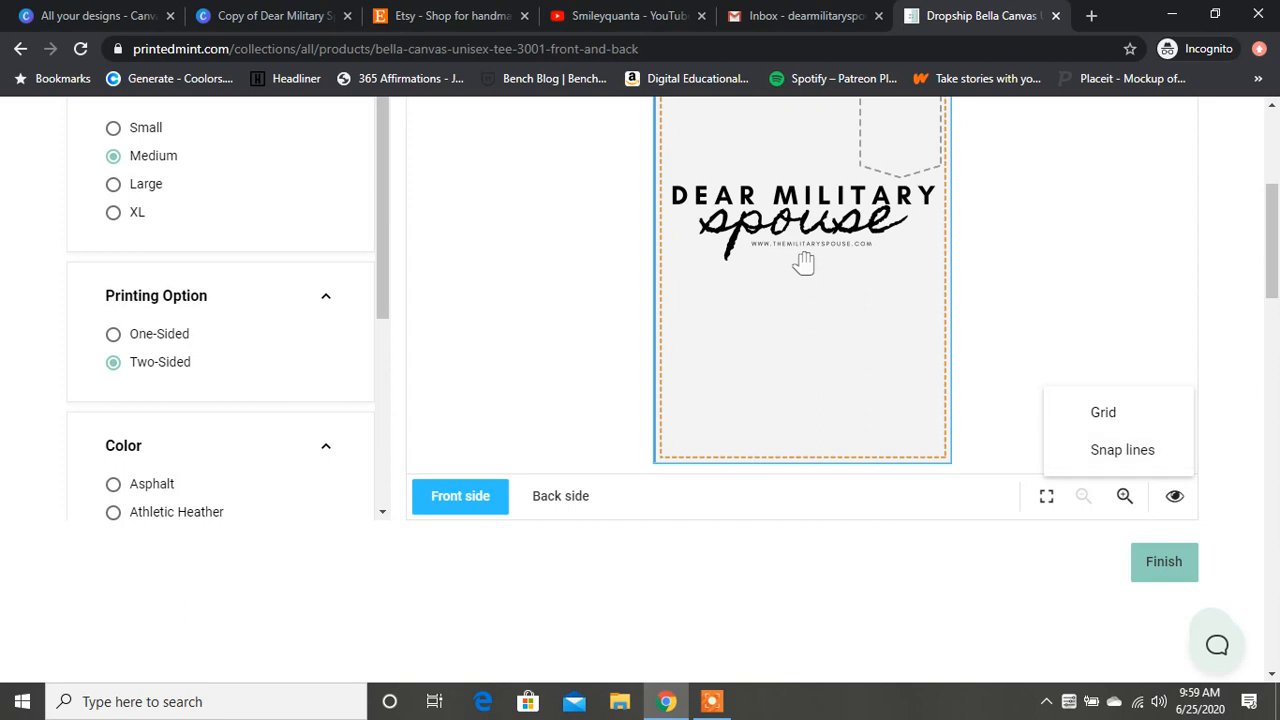
# Step: Look over the logo's image editing options, including brightness, contrast, hue and saturation, and close the image editor without saving
pyautogui.scroll(2, 804, 262)
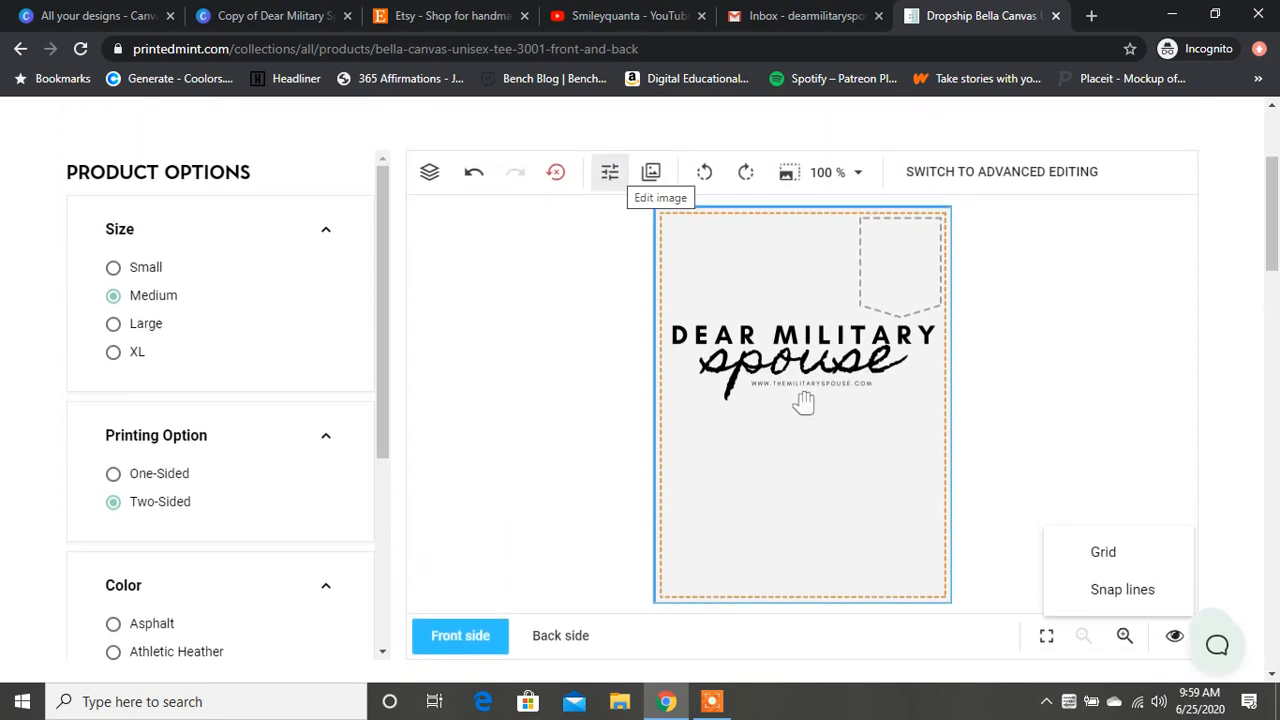
pyautogui.click(609, 172)
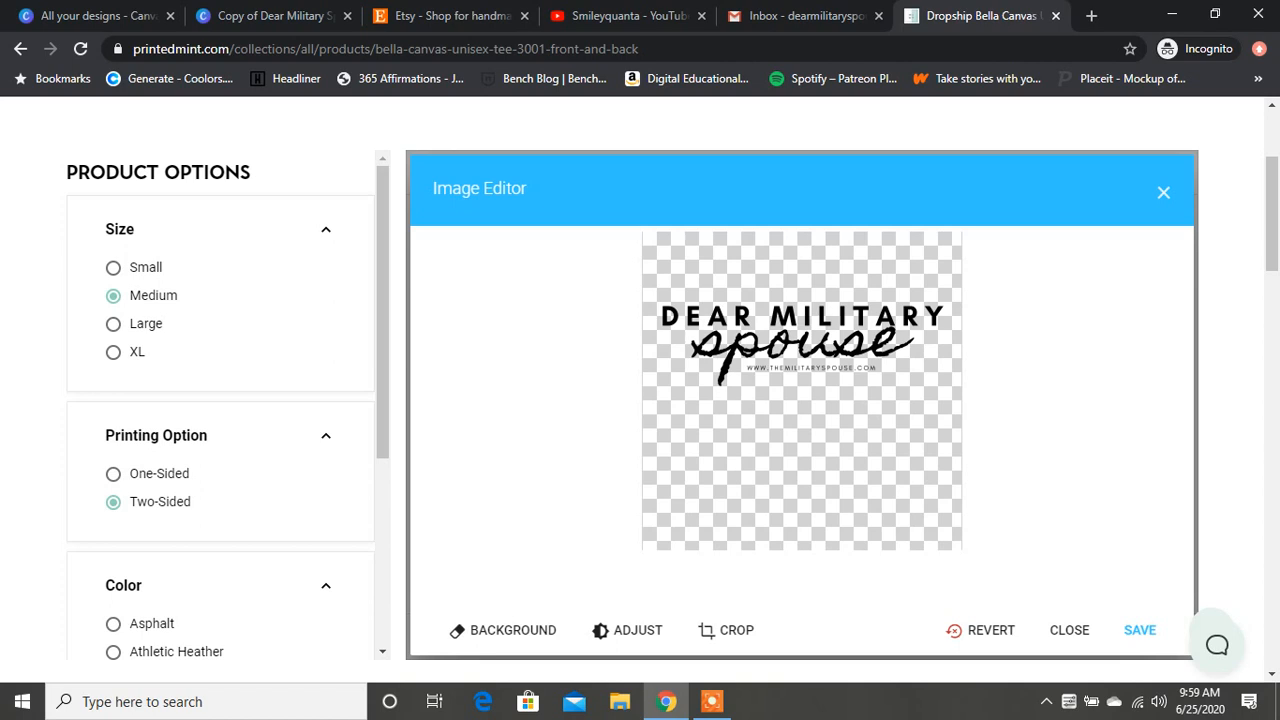
pyautogui.click(620, 631)
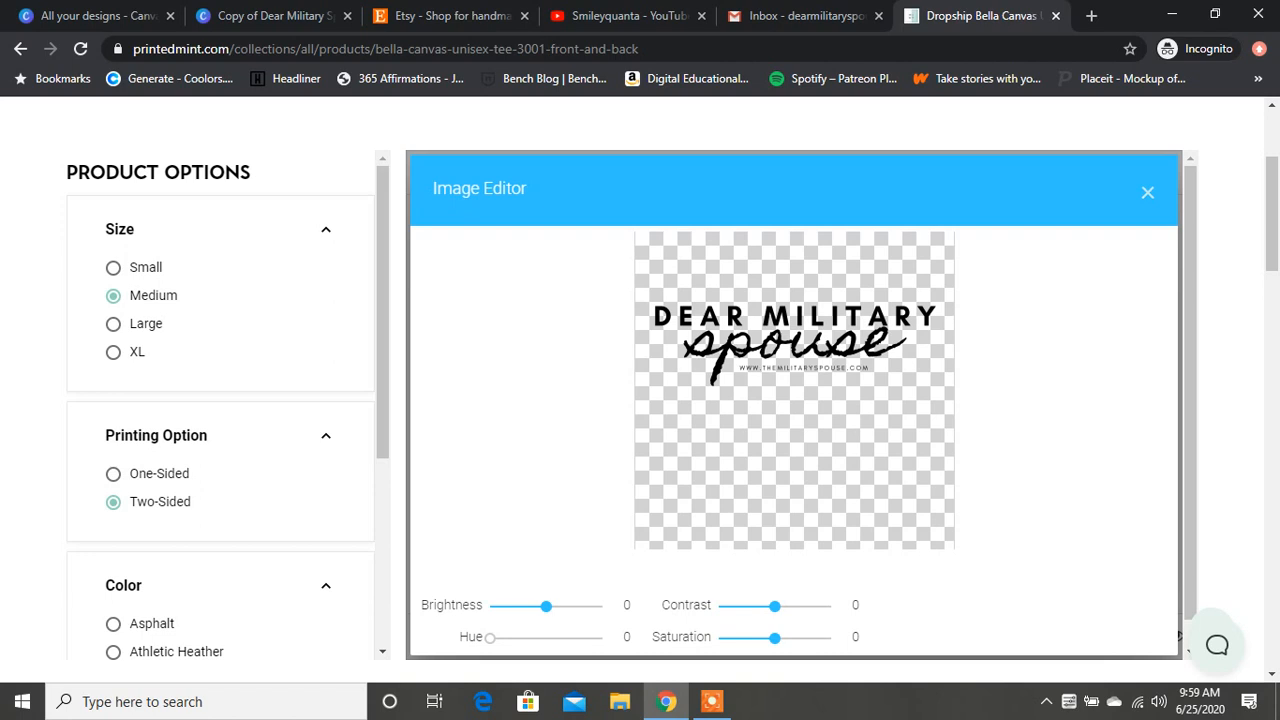
pyautogui.click(1147, 193)
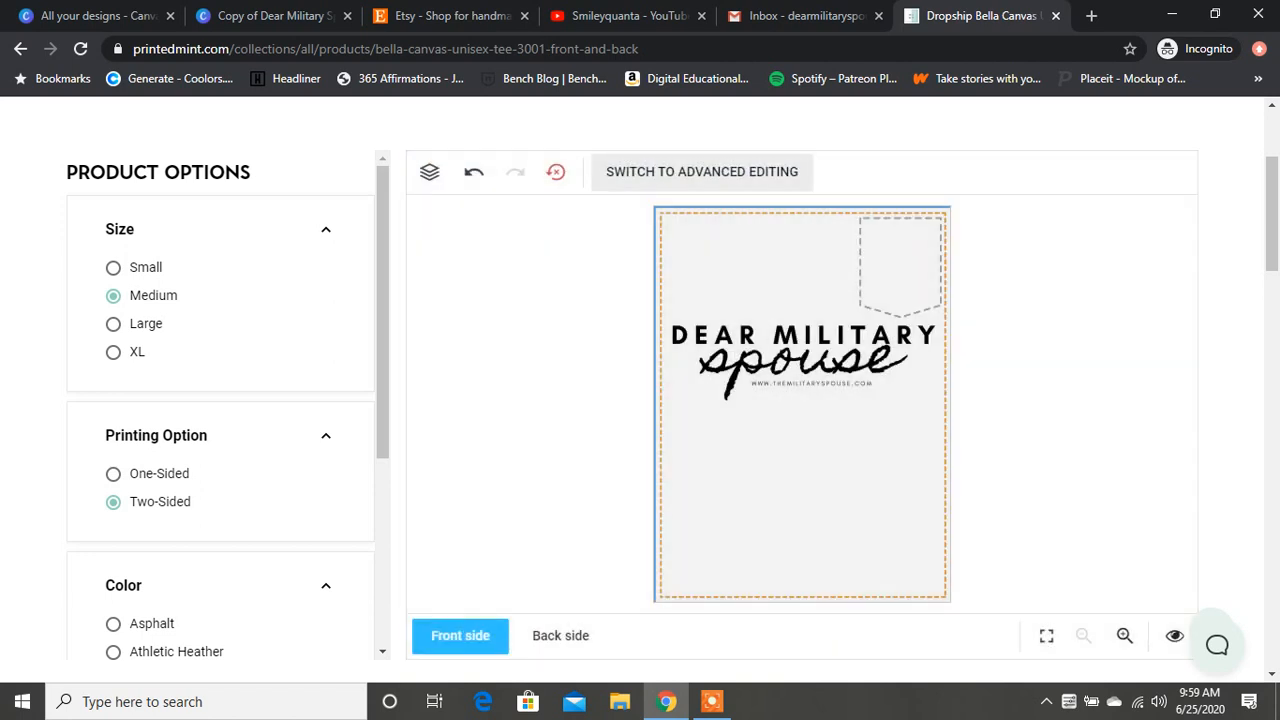
# Step: Switch the designer to advanced editing and show the additional arrangement options for the logo
pyautogui.click(702, 171)
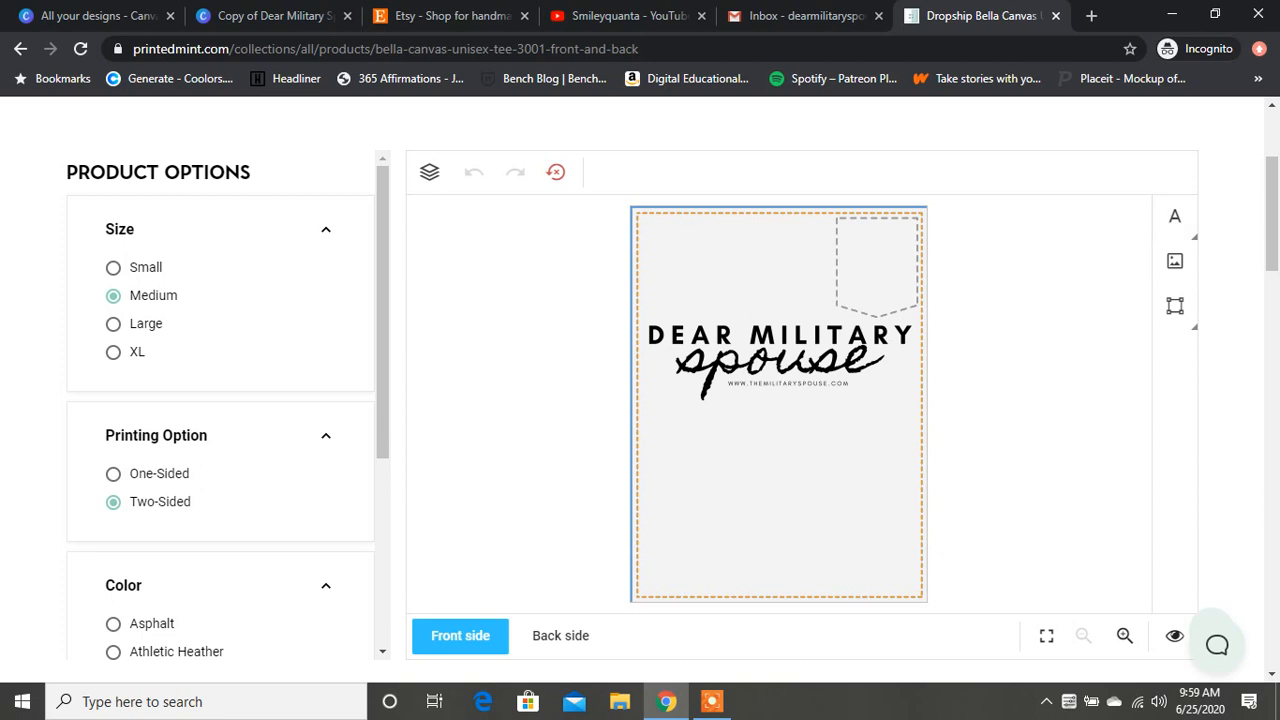
pyautogui.click(780, 401)
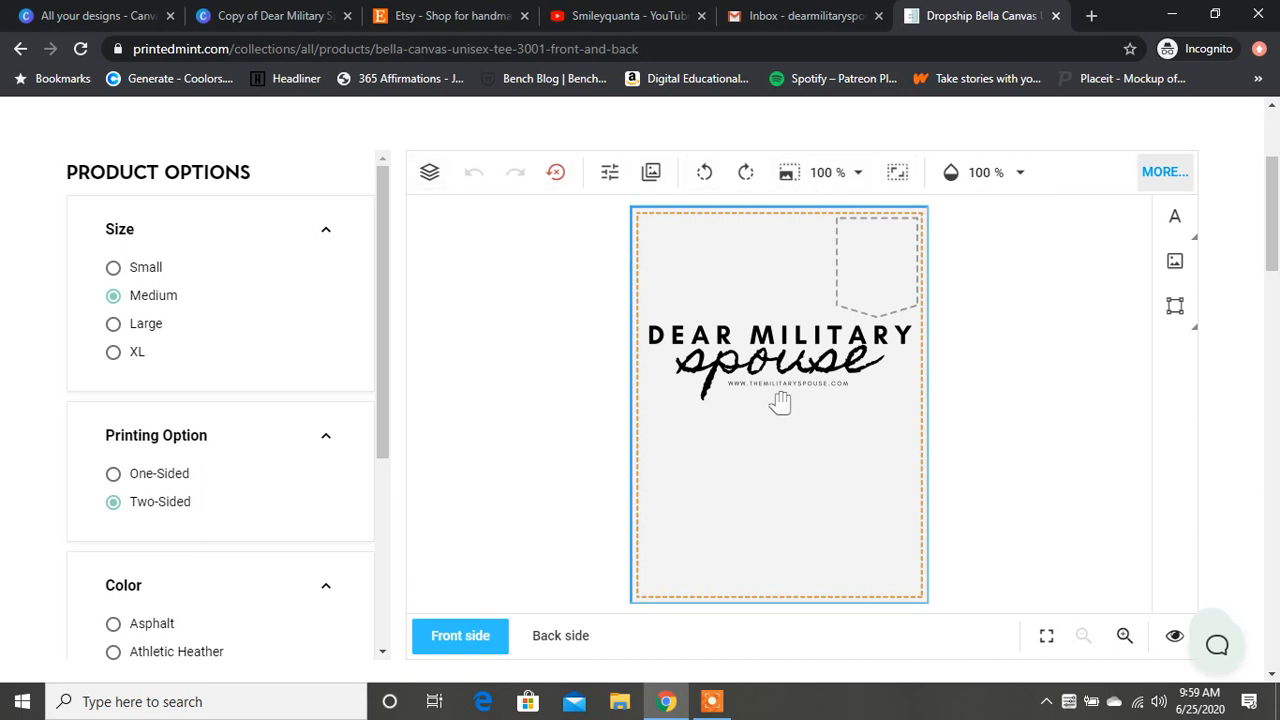
pyautogui.click(1165, 172)
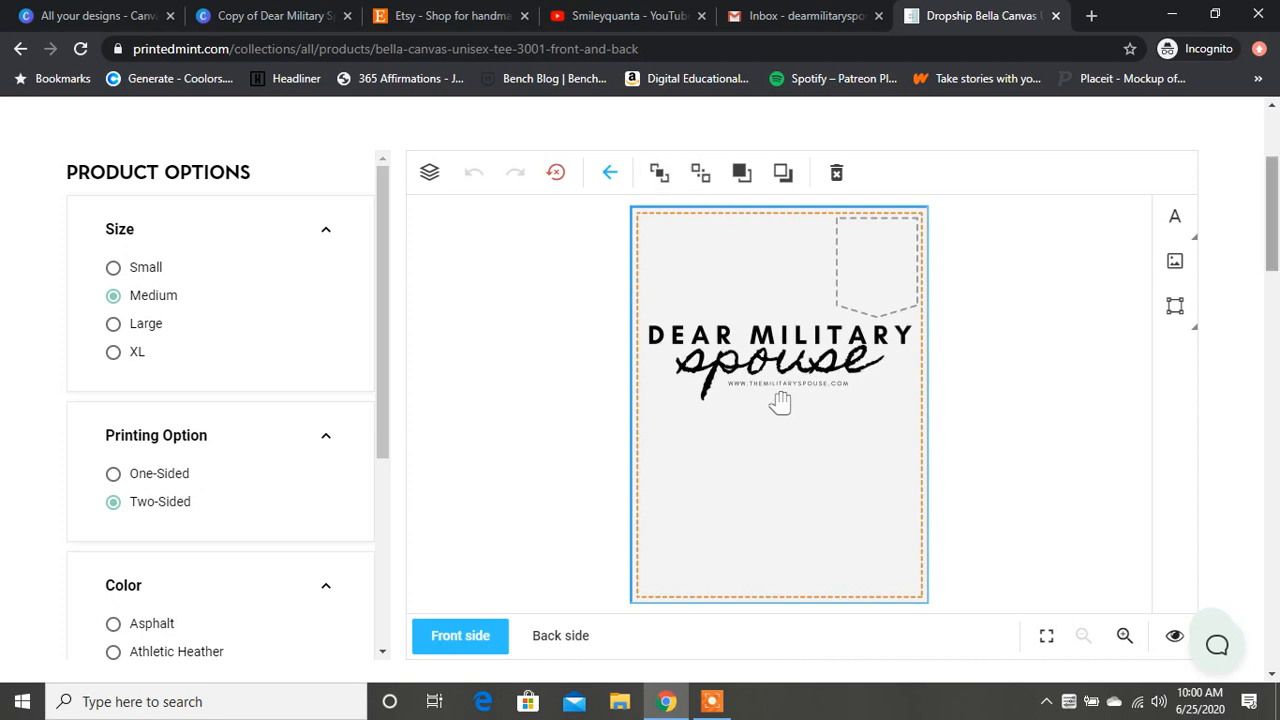
# Step: Finish the front-side design and inspect the generated tee mockup up close
pyautogui.scroll(-3, 780, 402)
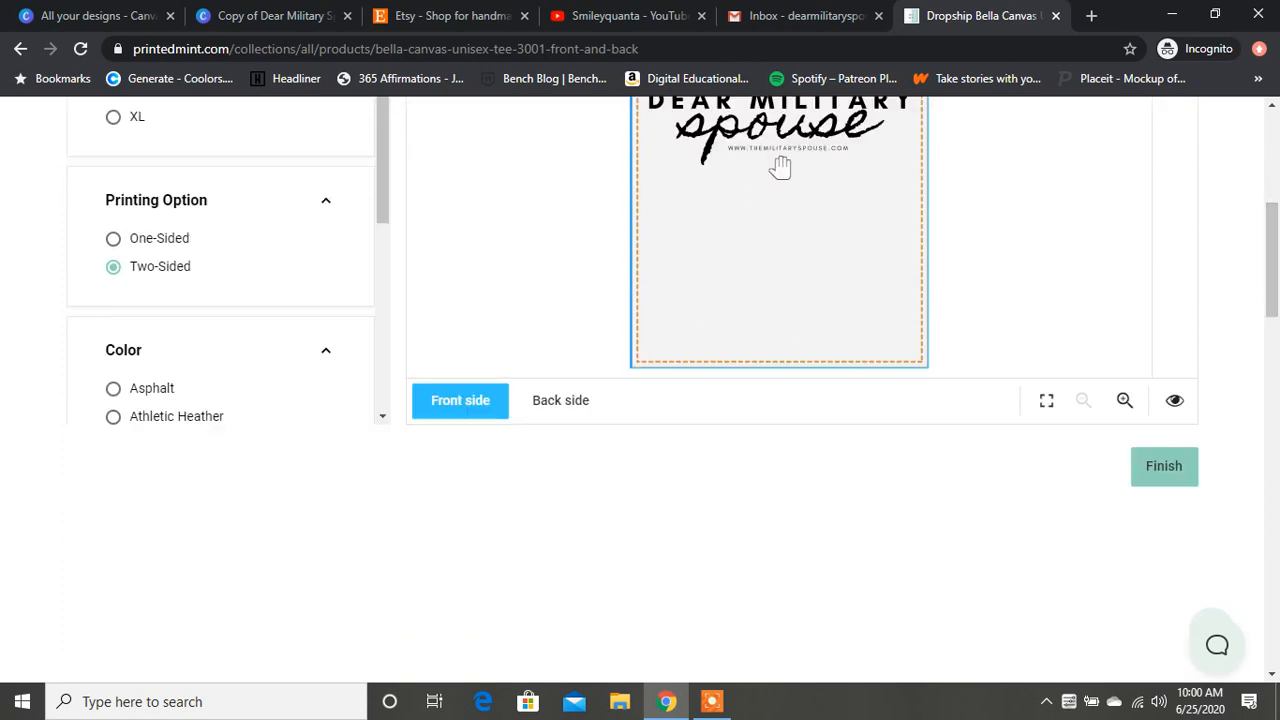
pyautogui.click(1163, 466)
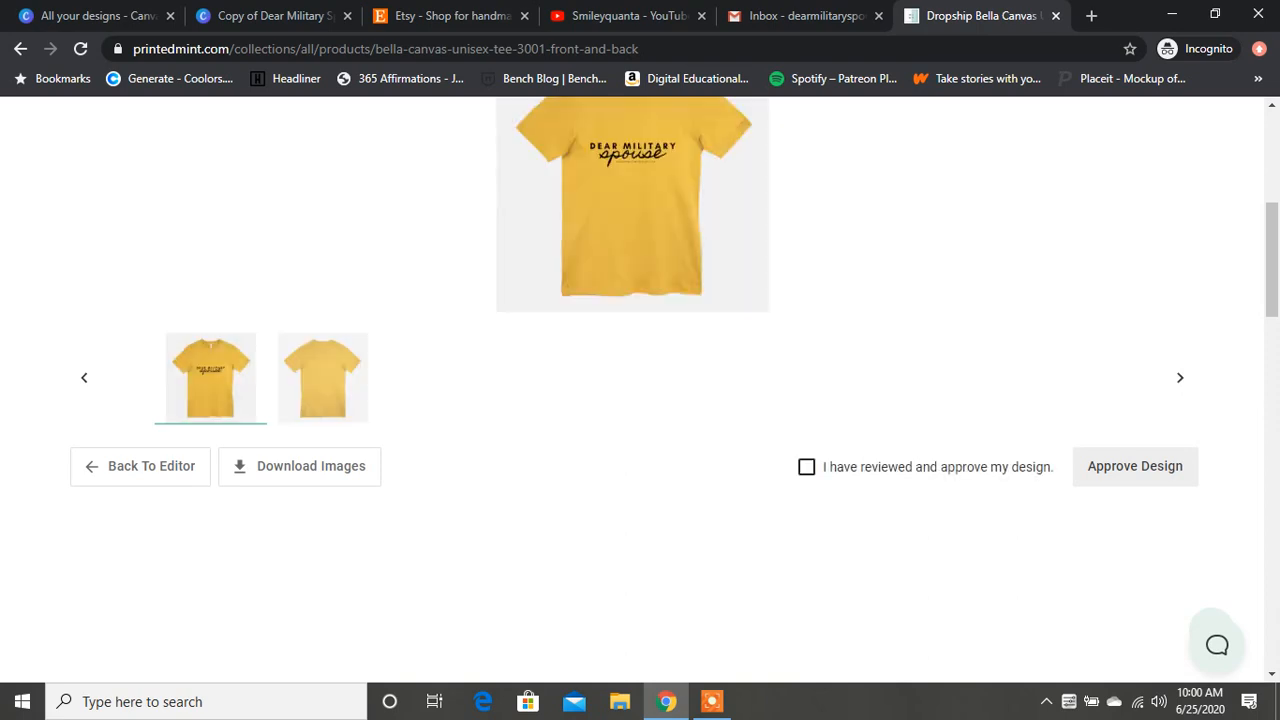
pyautogui.moveTo(1272, 260); pyautogui.dragTo(1272, 246)
pyautogui.moveTo(560, 170)
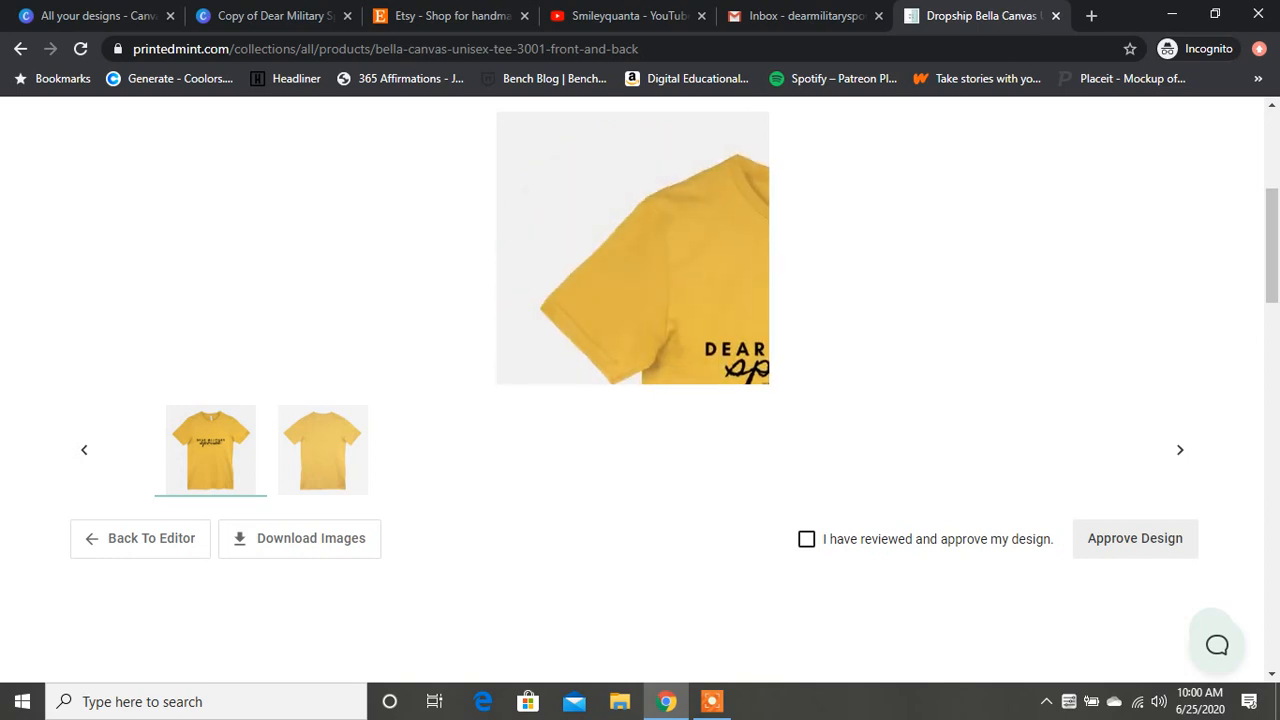
# Step: Check the source logo design in Canva against the tee mockup and review notice in Printed Mint
pyautogui.click(264, 16)
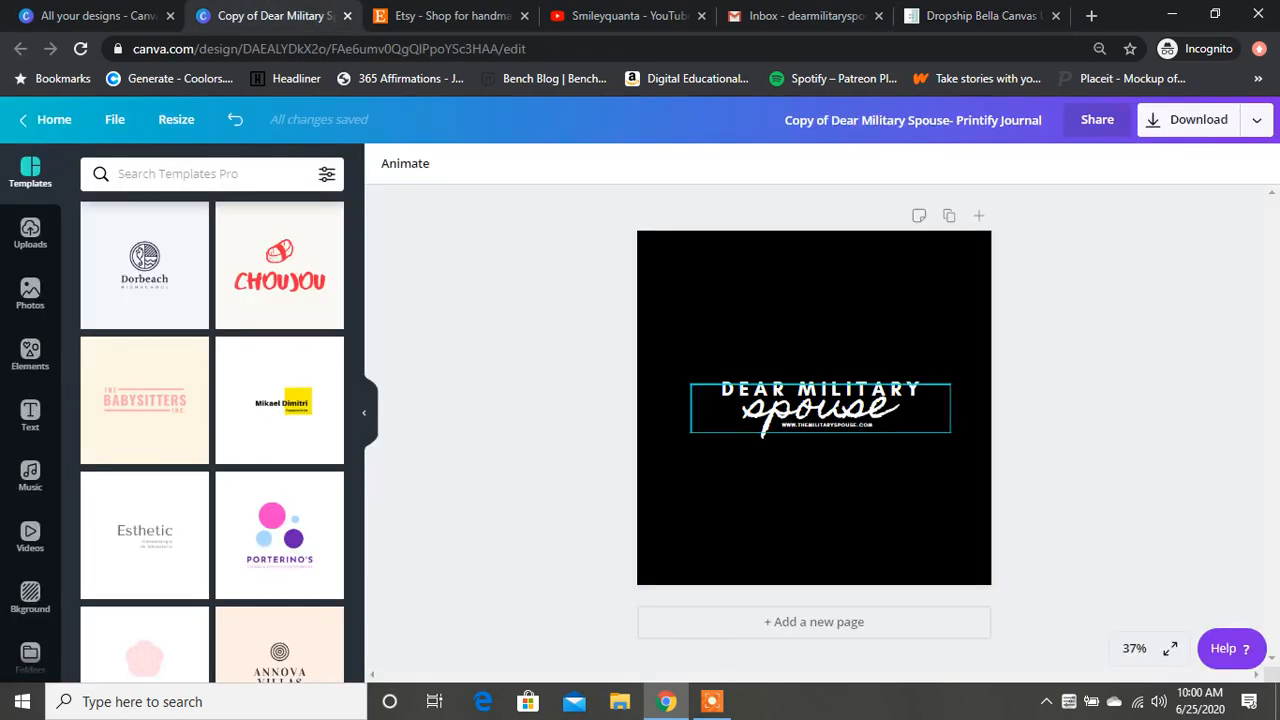
pyautogui.click(820, 409)
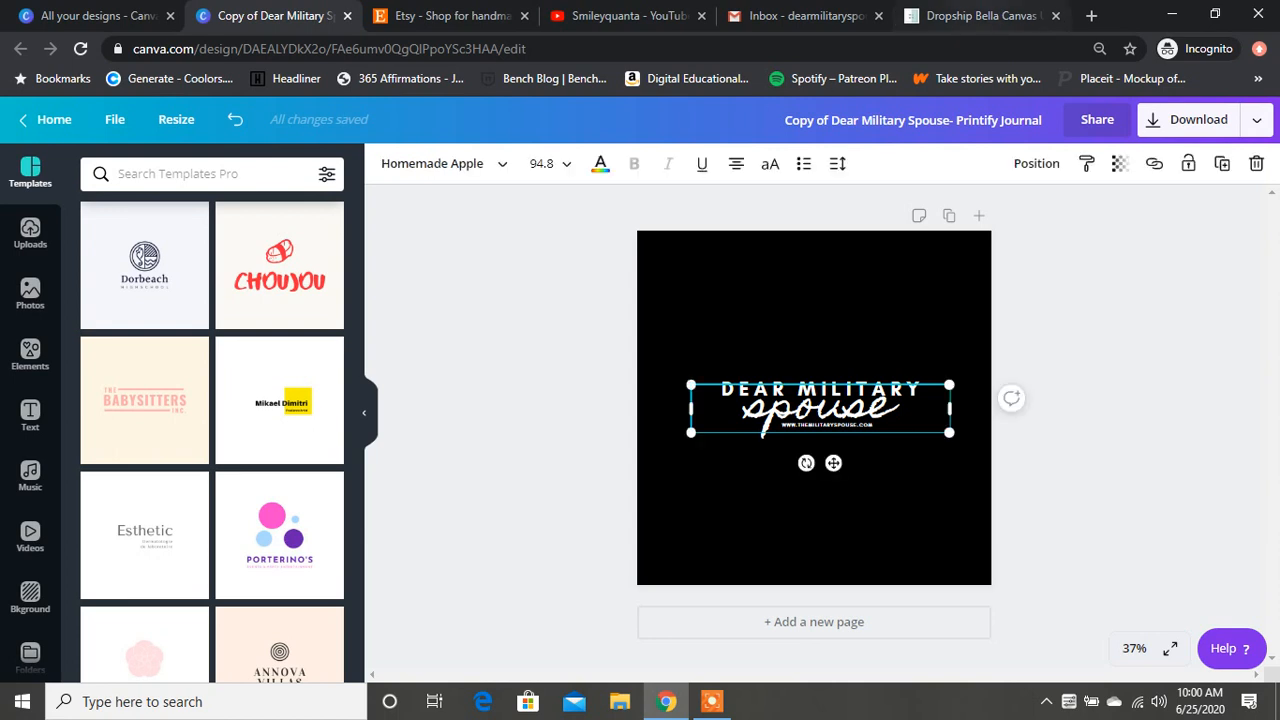
pyautogui.click(975, 16)
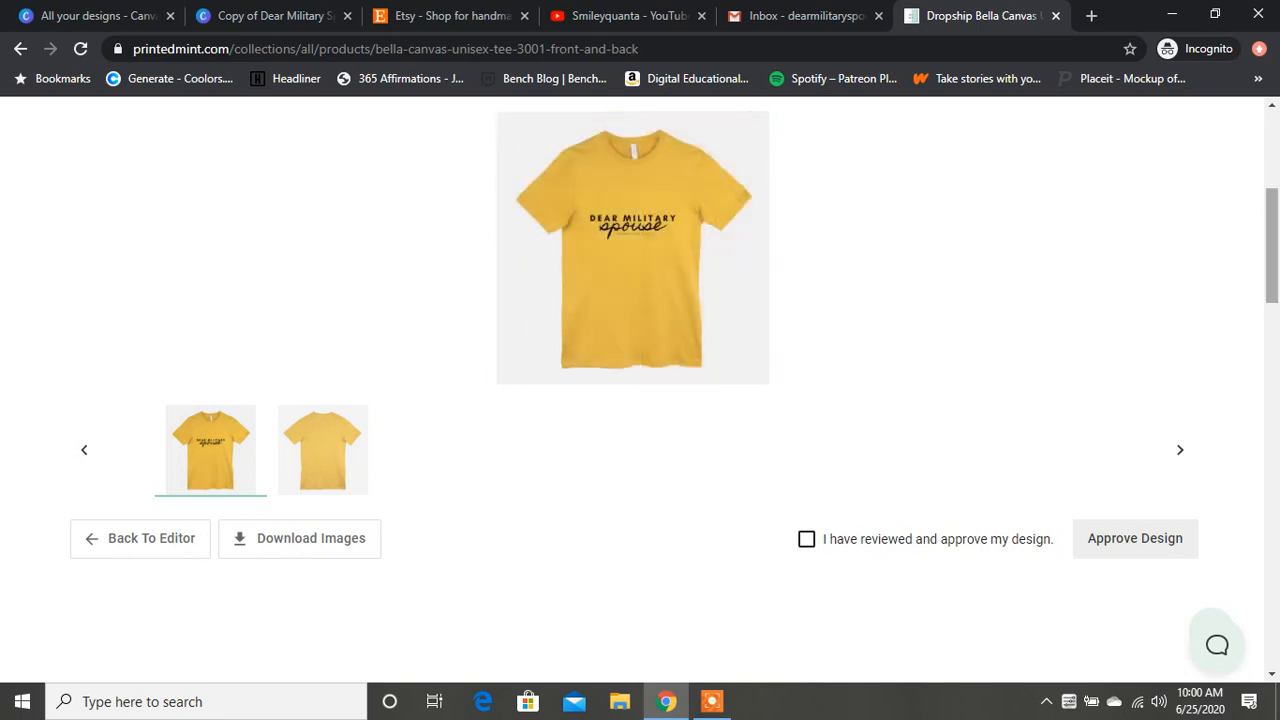
pyautogui.scroll(4, 640, 390)
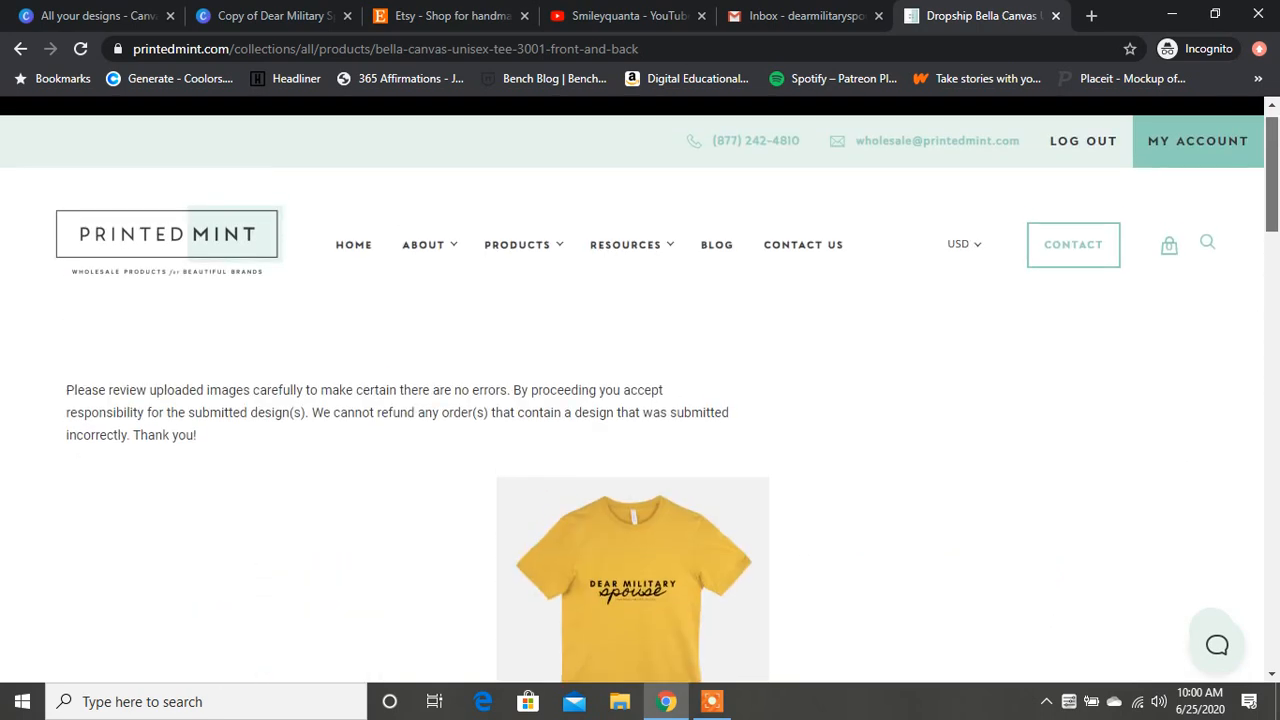
pyautogui.scroll(-1, 640, 390)
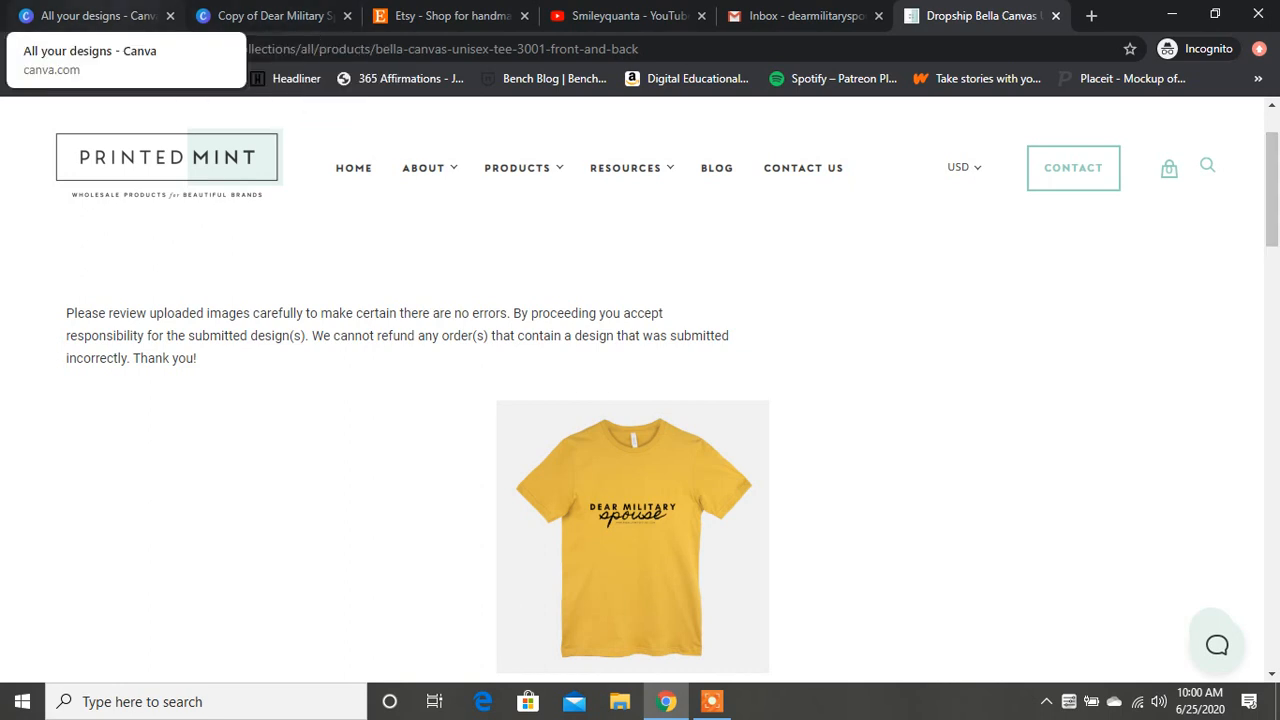
# Step: Switch to the Canva design and move all the Dear Military Spouse logo text together into the upper part of the page
pyautogui.click(268, 15)
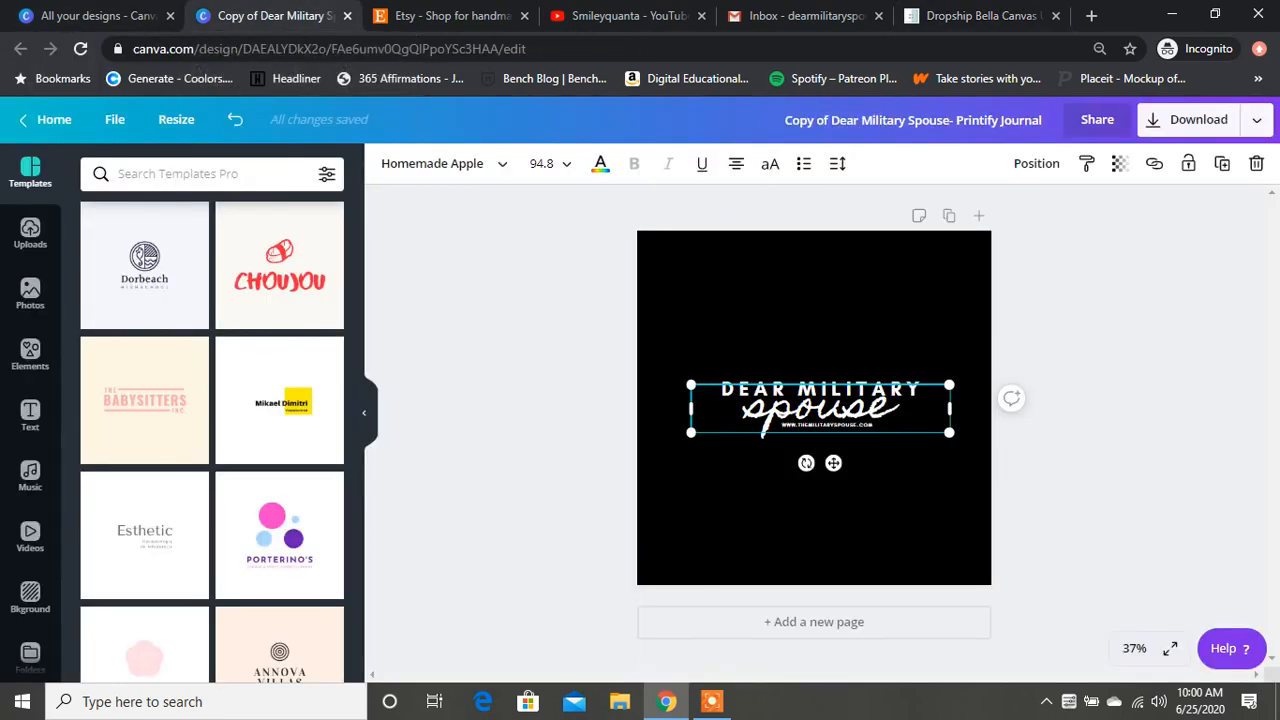
pyautogui.moveTo(619, 334); pyautogui.dragTo(1032, 479)
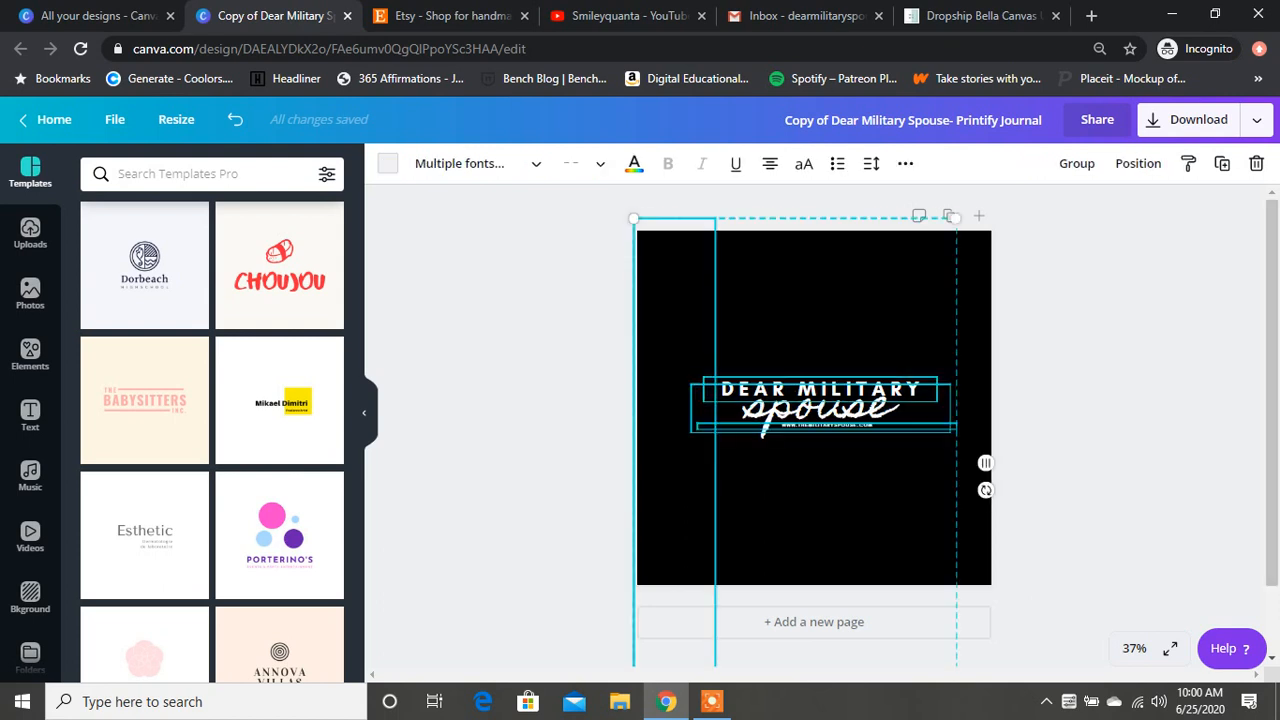
pyautogui.moveTo(830, 408); pyautogui.dragTo(830, 321)
pyautogui.click(1062, 412)
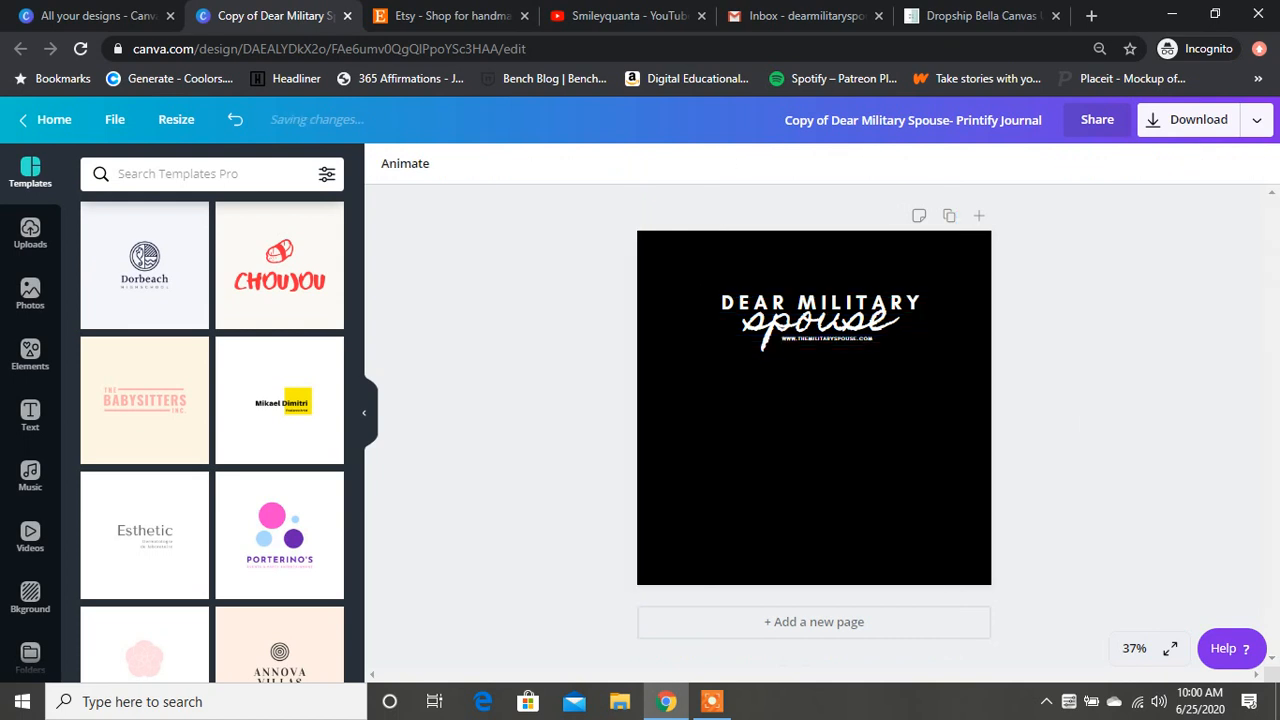
# Step: Change the page's black background to white
pyautogui.click(900, 430)
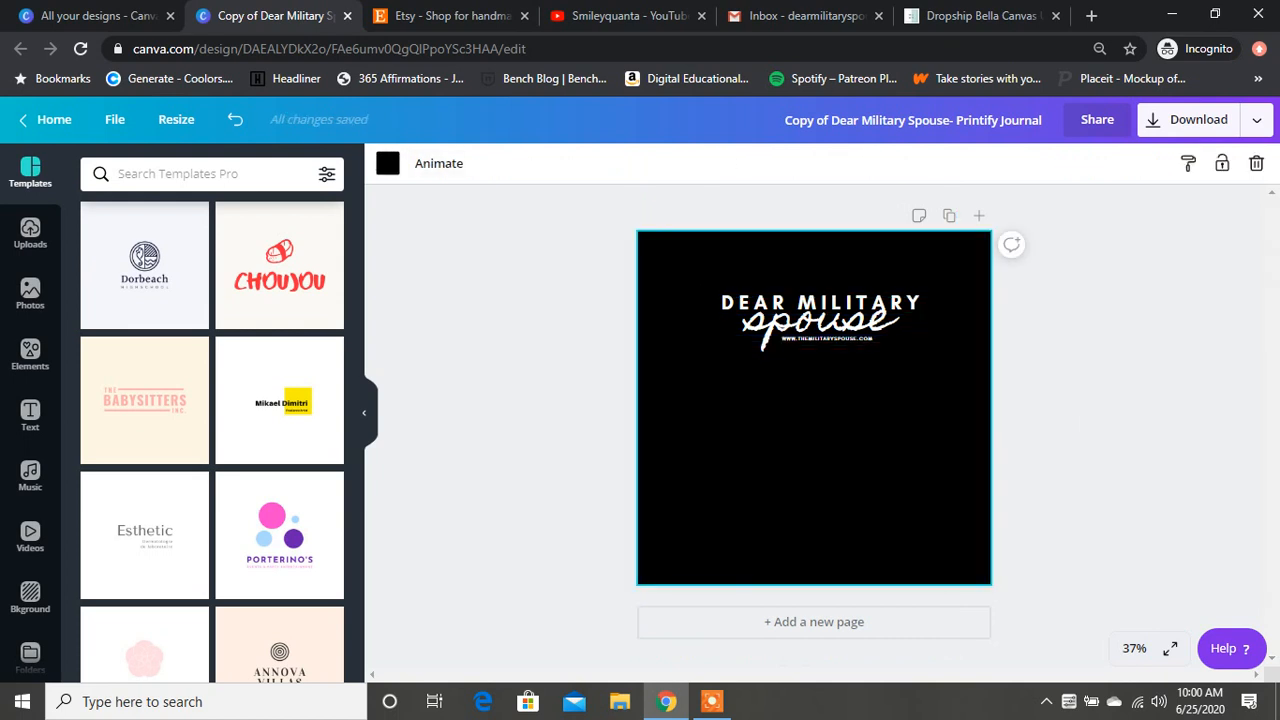
pyautogui.click(388, 163)
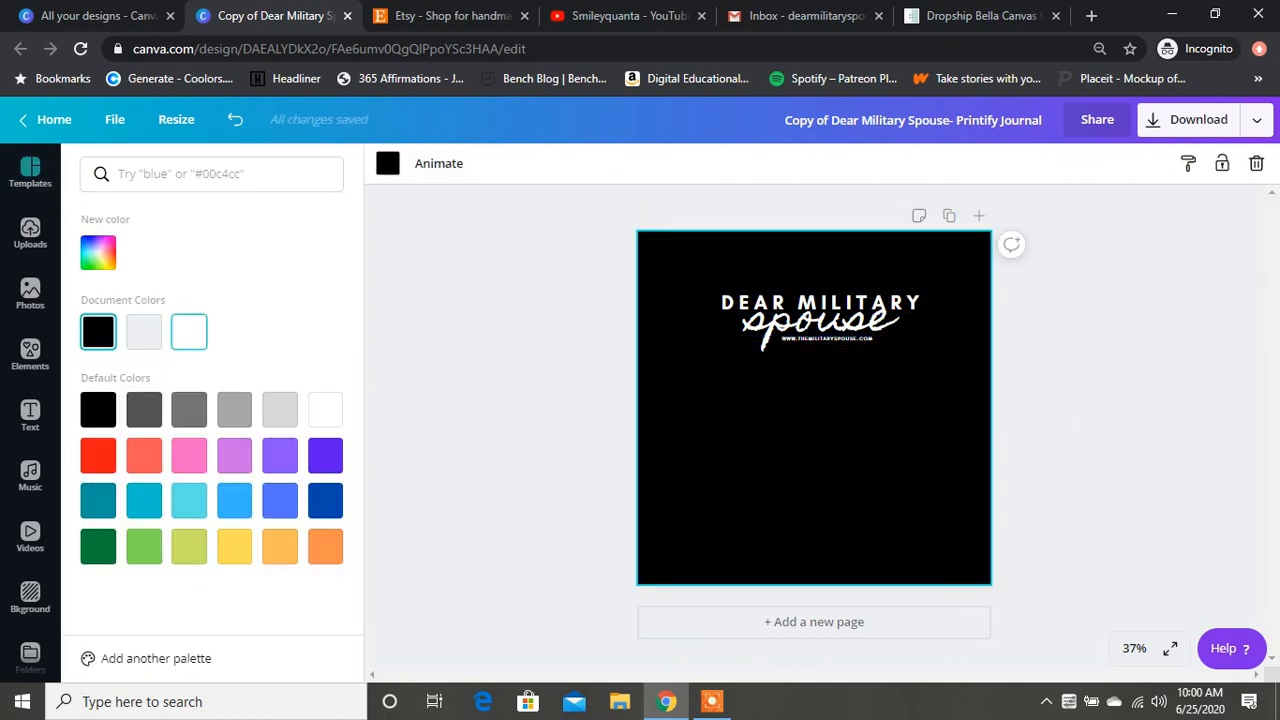
pyautogui.click(189, 331)
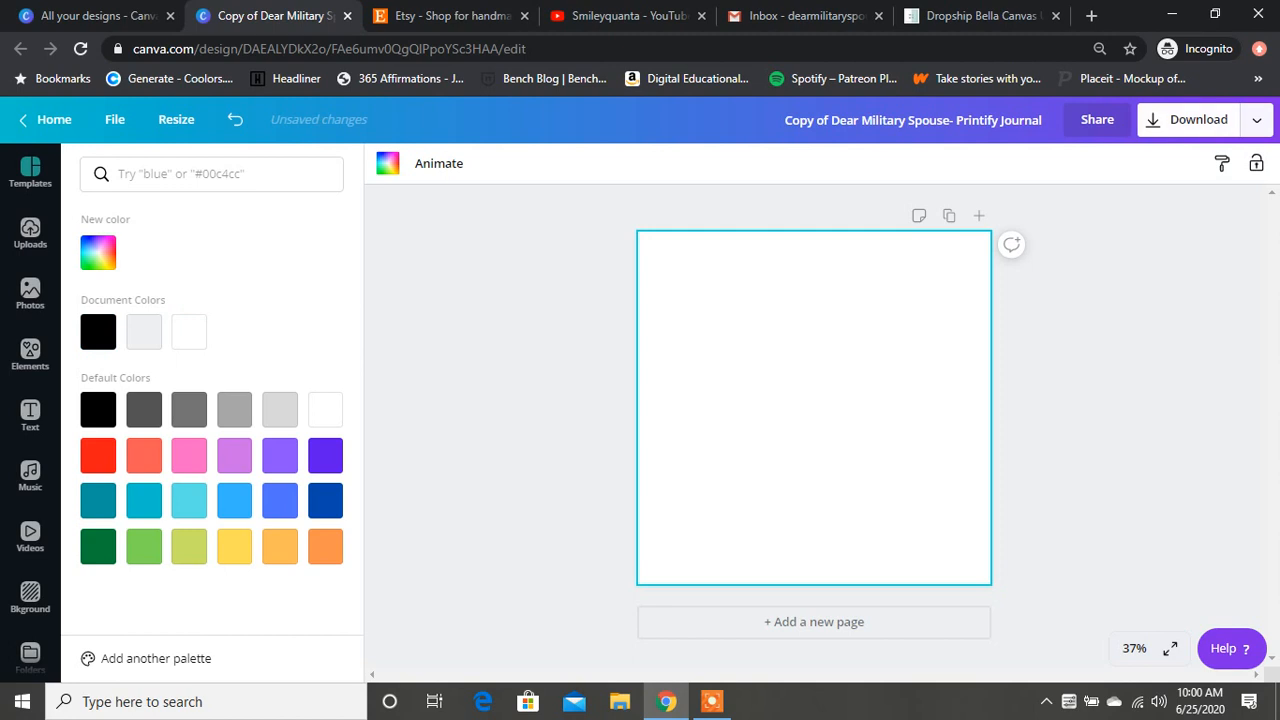
# Step: Download the design as a PNG with a transparent background
pyautogui.click(1187, 120)
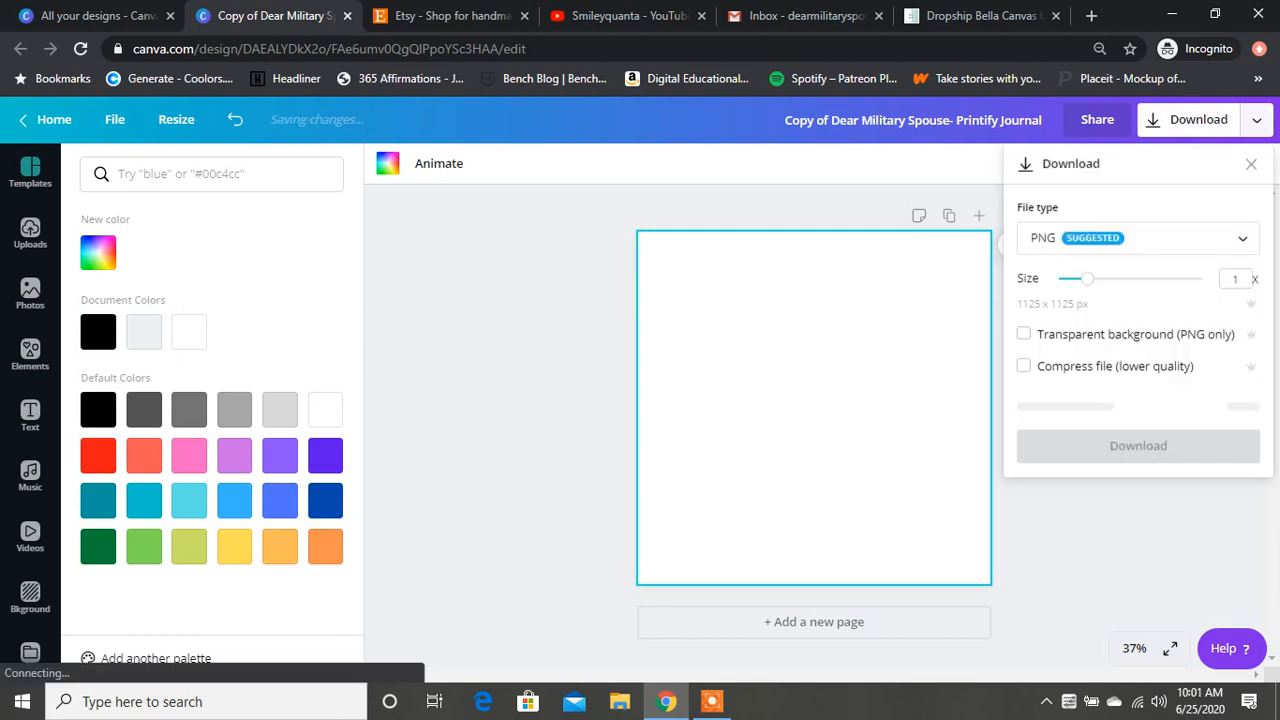
pyautogui.click(1023, 334)
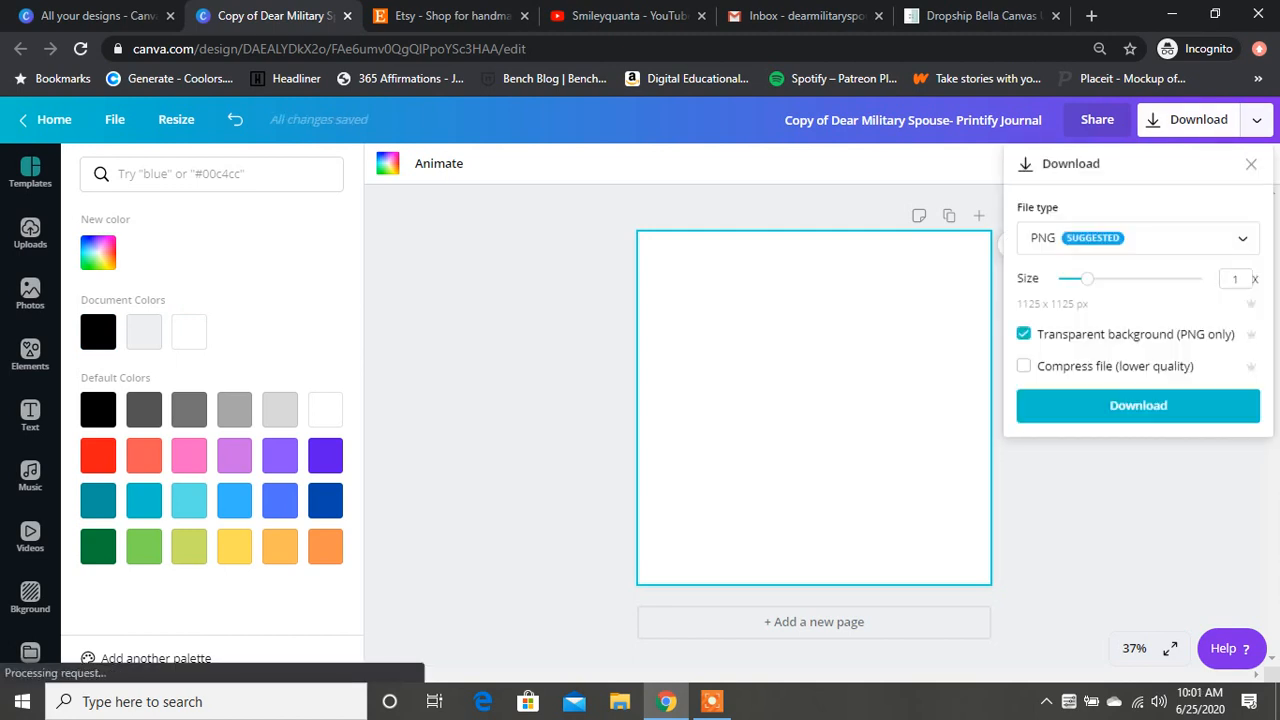
pyautogui.click(1138, 406)
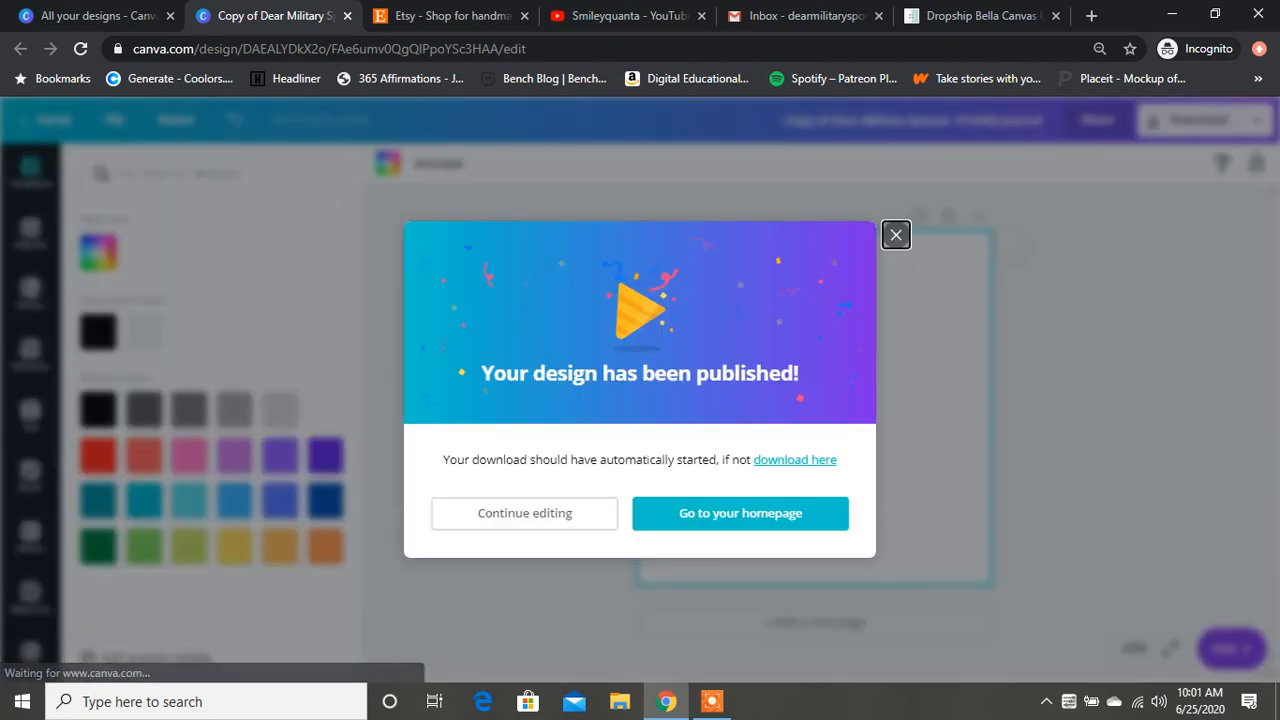
# Step: Switch back to Printed Mint and return from the tee mockup to the product editor
pyautogui.click(984, 16)
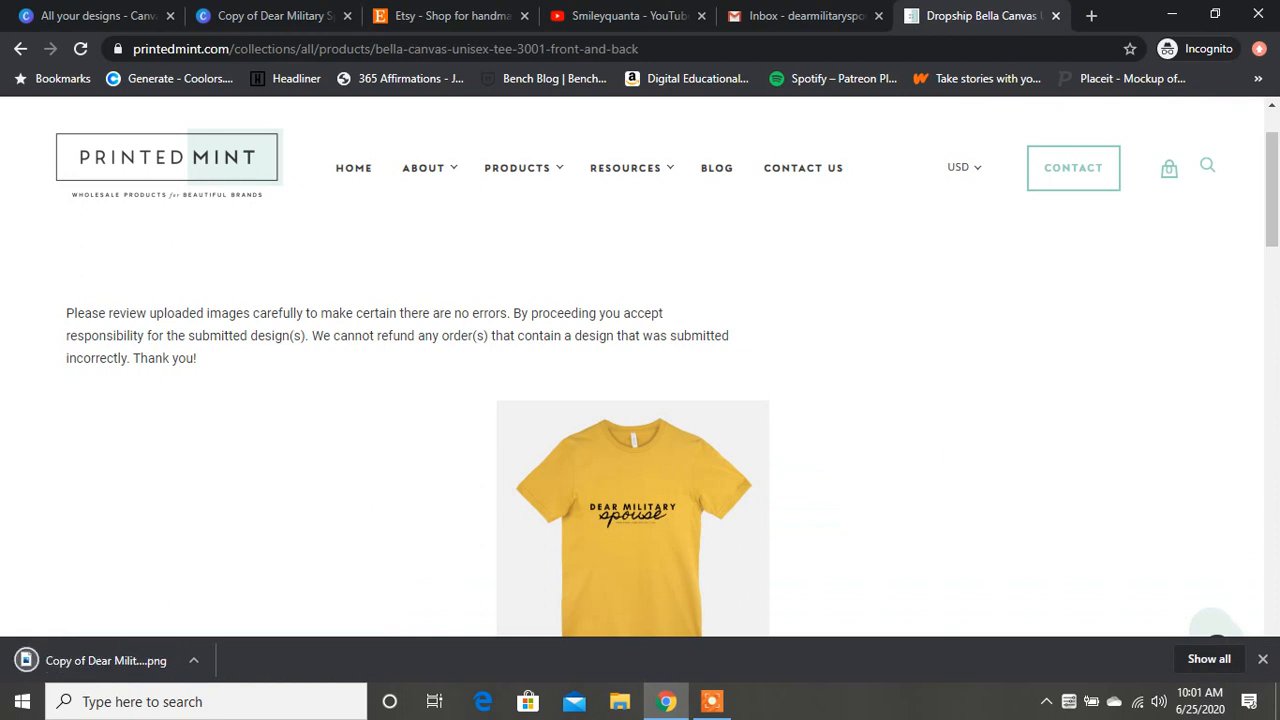
pyautogui.scroll(-1, 640, 366)
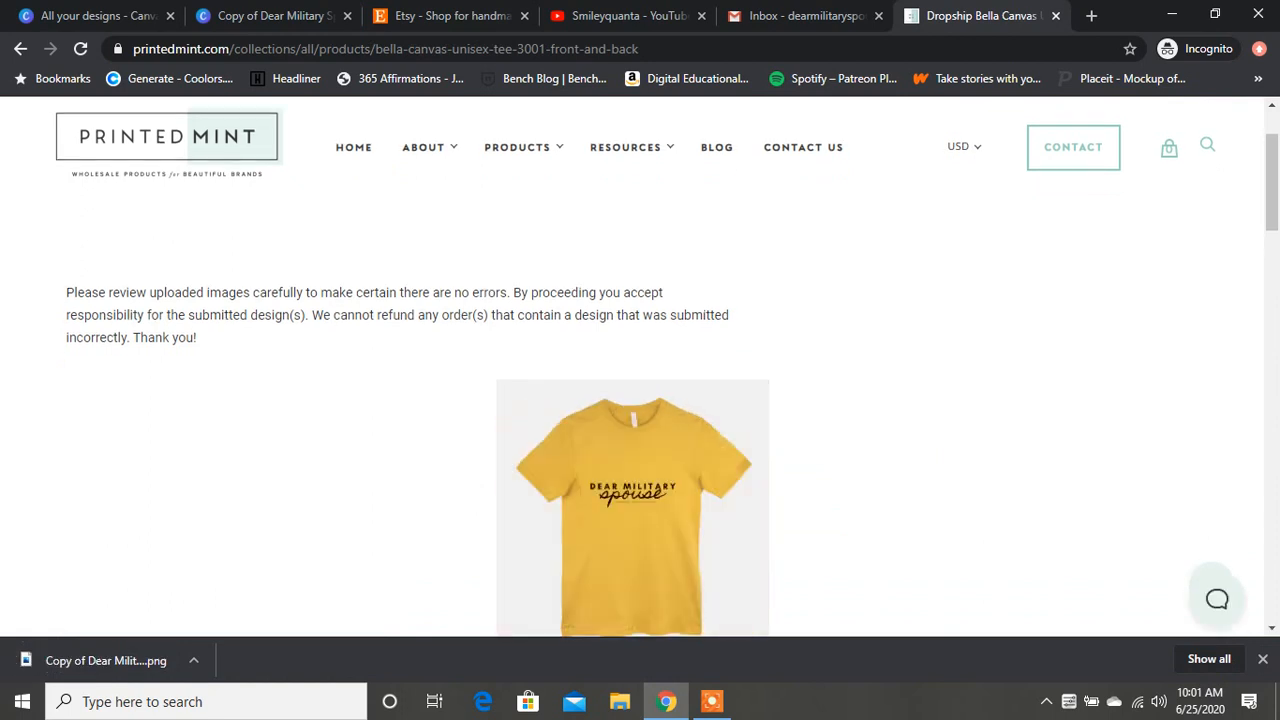
pyautogui.scroll(-5, 640, 366)
pyautogui.click(157, 334)
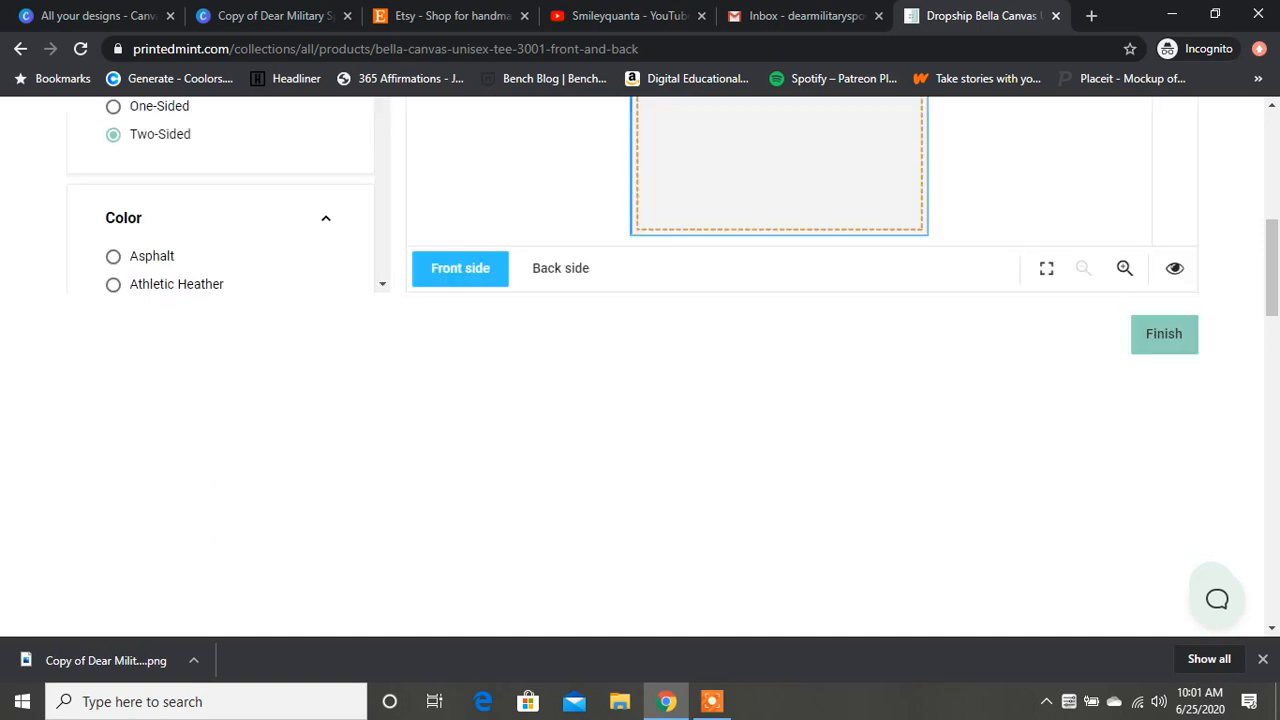
# Step: Upload the downloaded Copy of Dear Military Spouse- Printify Journal (1) file as a new image for the front side
pyautogui.scroll(5, 780, 482)
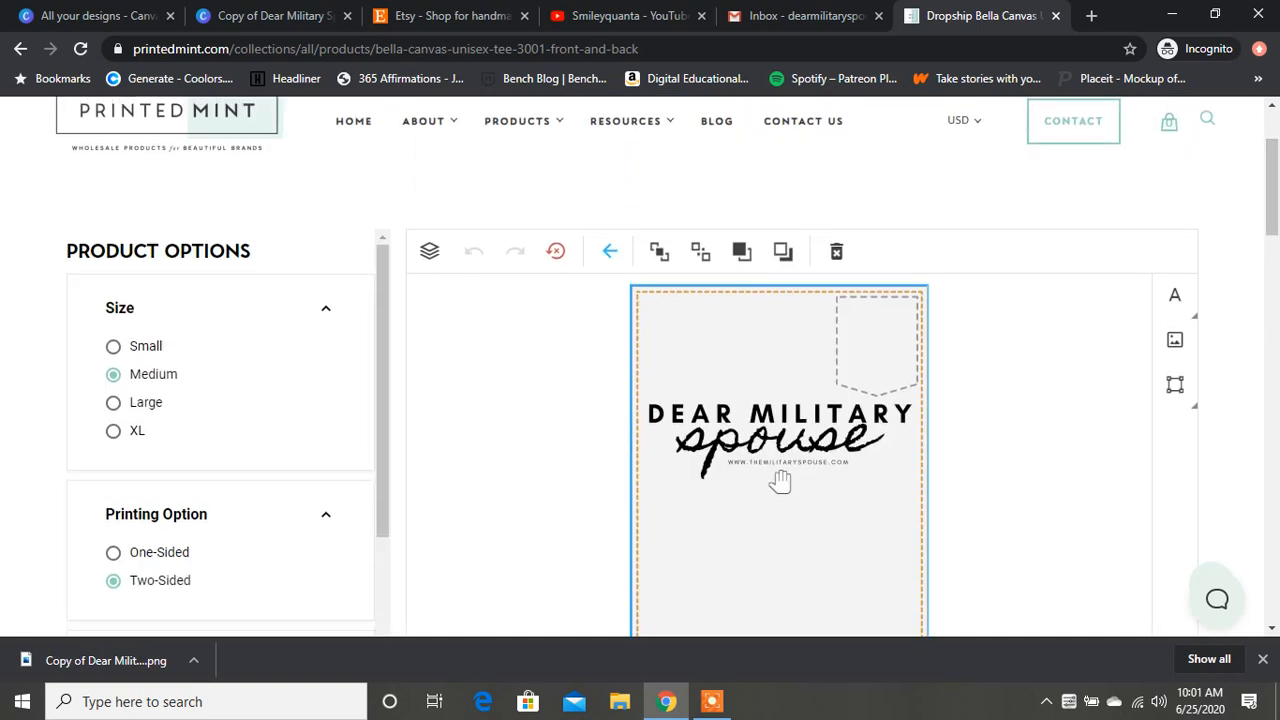
pyautogui.click(780, 482)
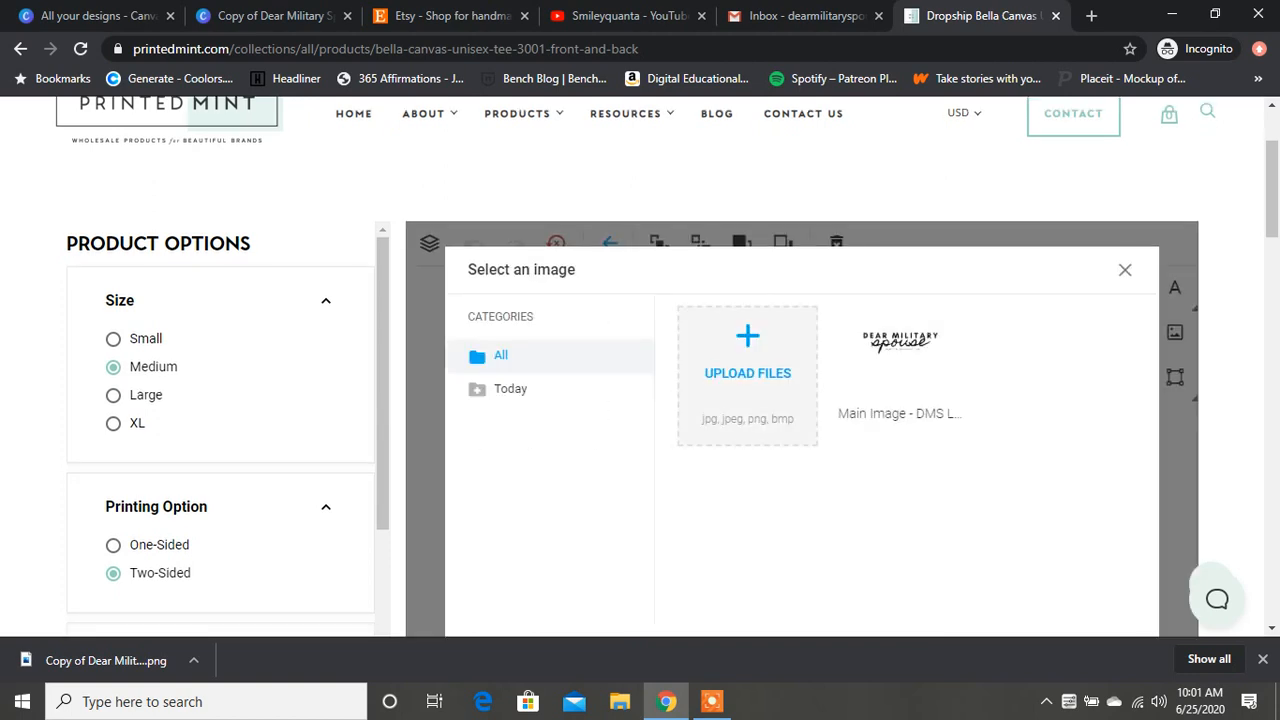
pyautogui.click(748, 374)
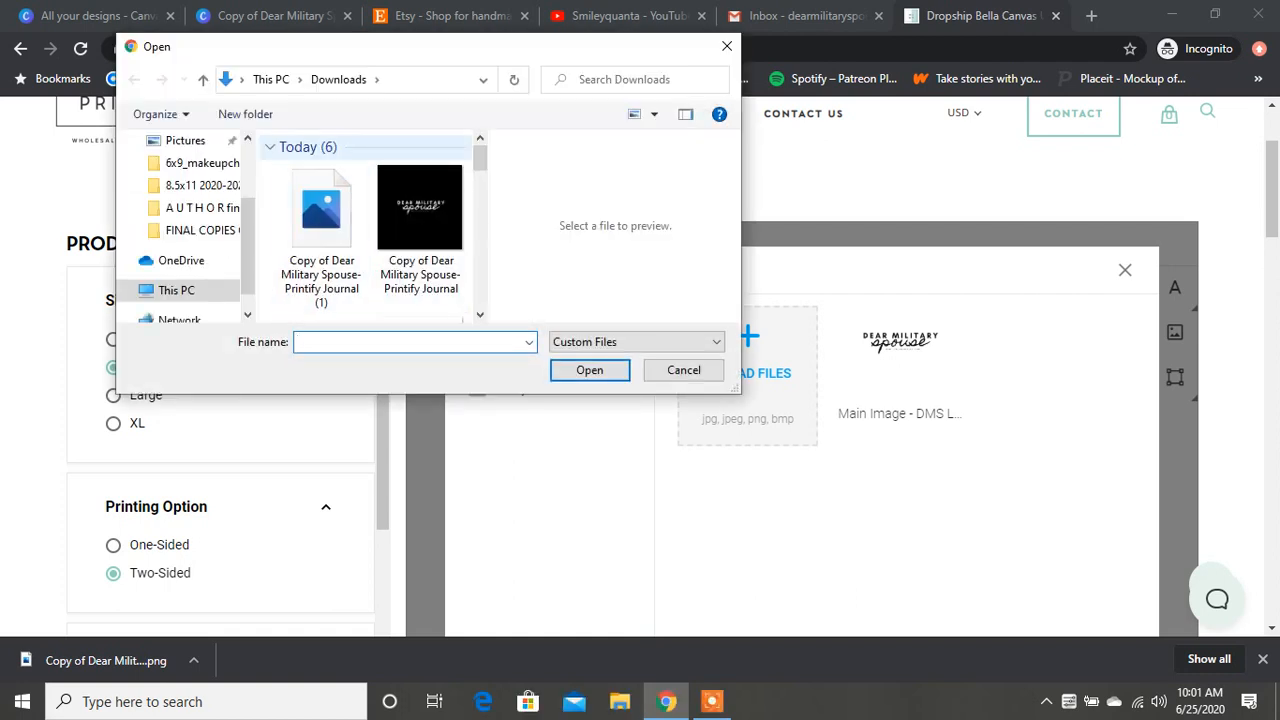
pyautogui.click(321, 236)
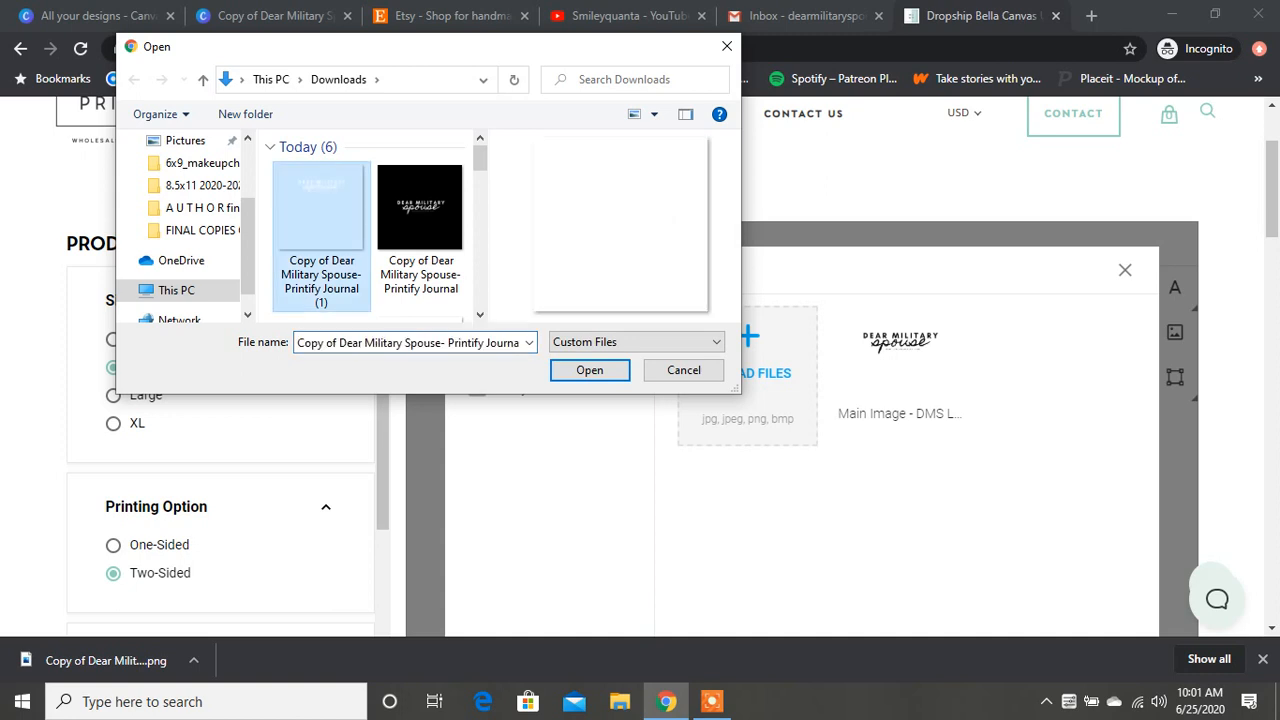
pyautogui.click(589, 370)
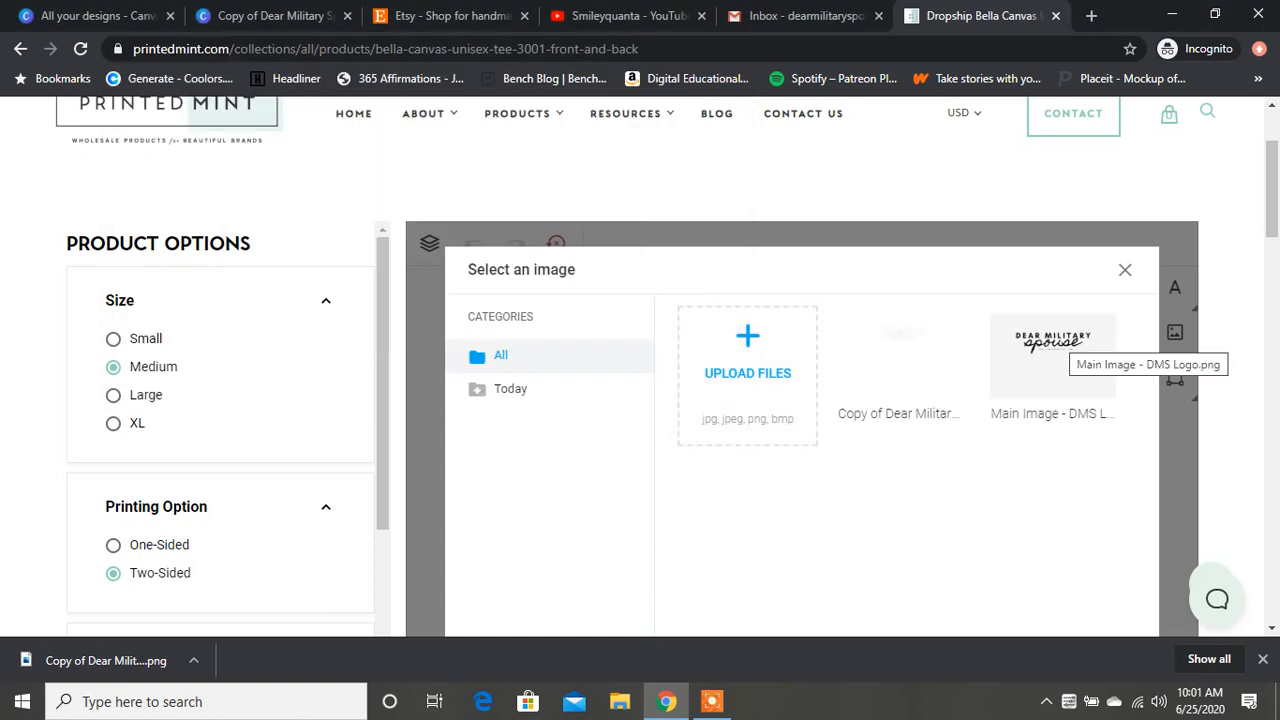
# Step: Insert the uploaded Copy of Dear Military Spouse image into the tee's front print area
pyautogui.click(900, 357)
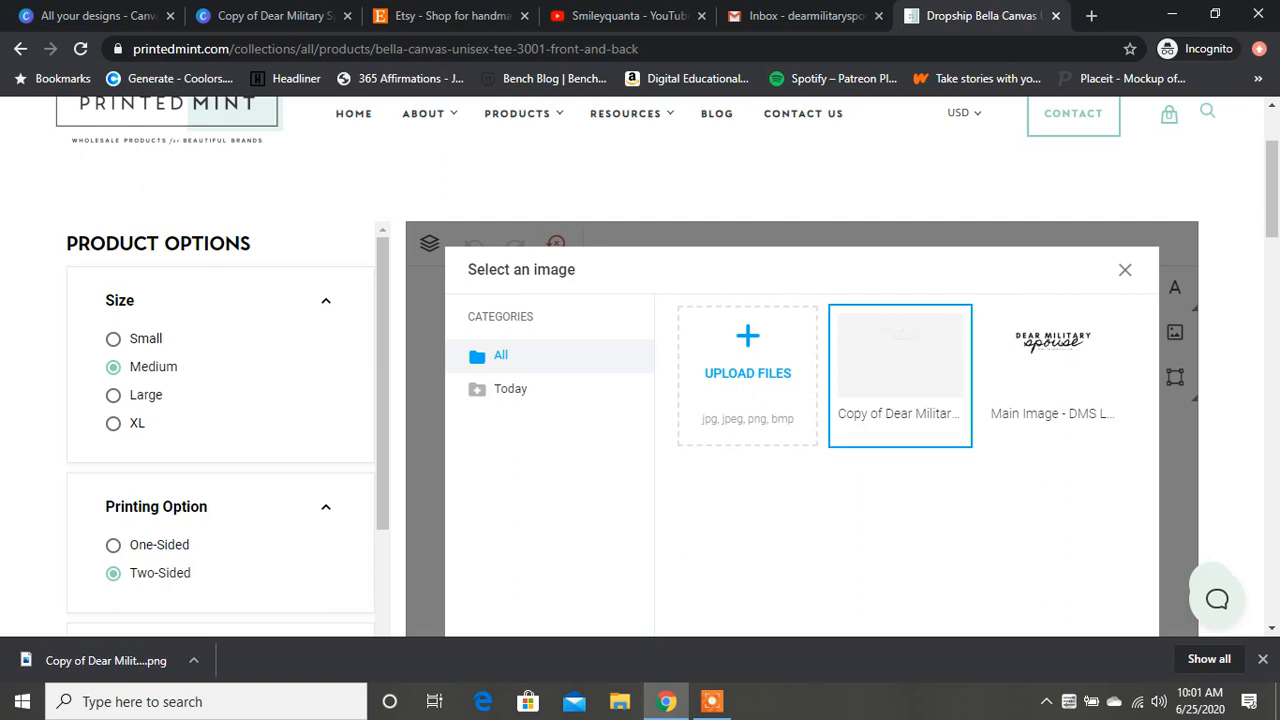
pyautogui.moveTo(1272, 190); pyautogui.dragTo(1272, 237)
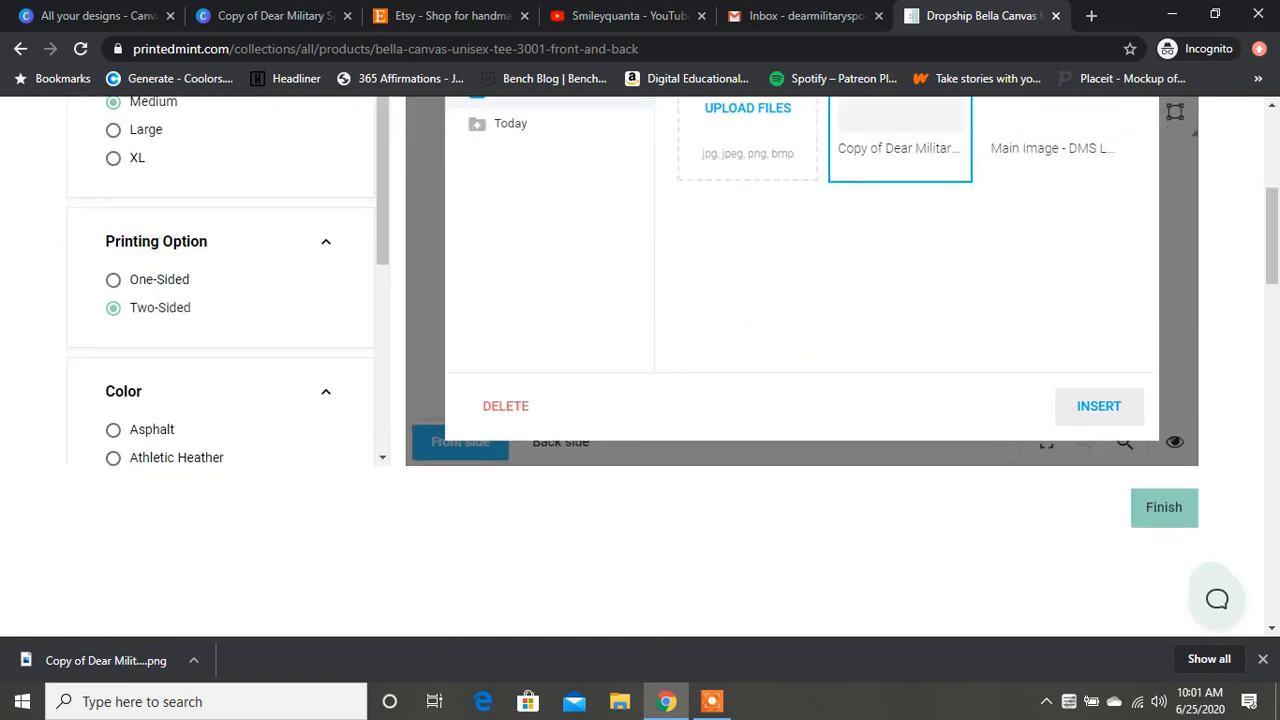
pyautogui.click(1099, 406)
pyautogui.moveTo(1272, 236); pyautogui.dragTo(1272, 211)
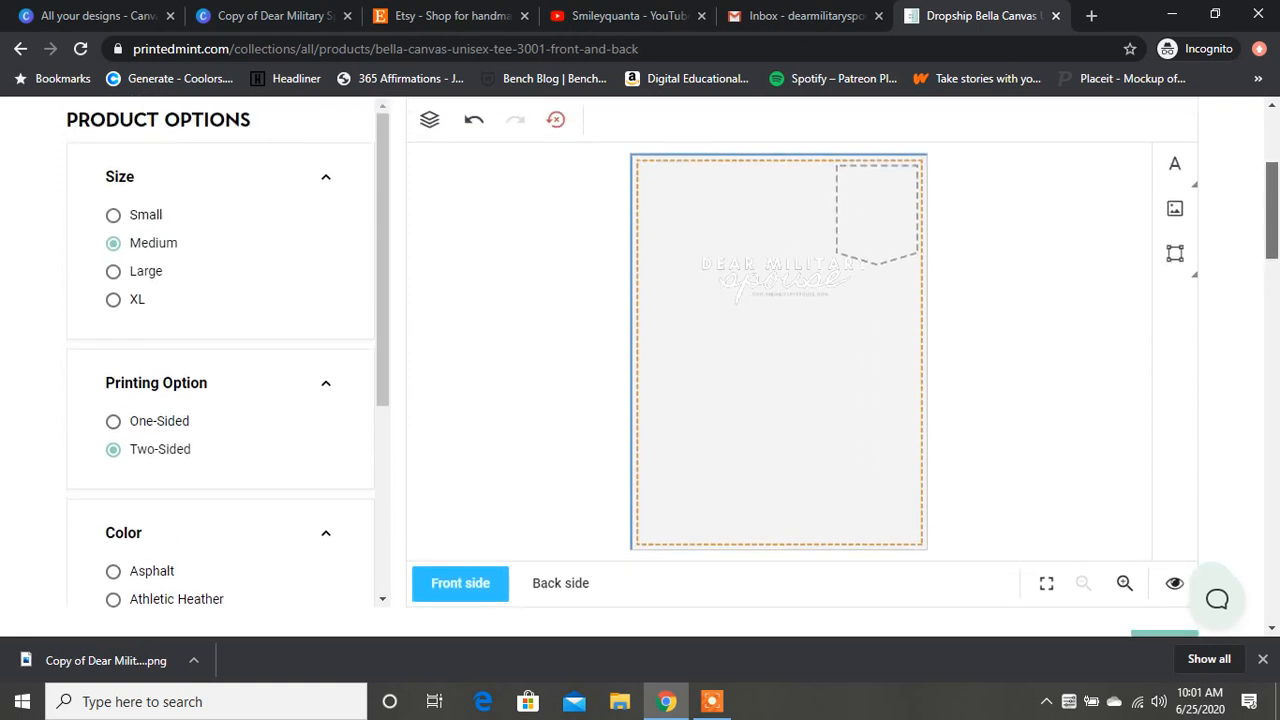
pyautogui.click(780, 350)
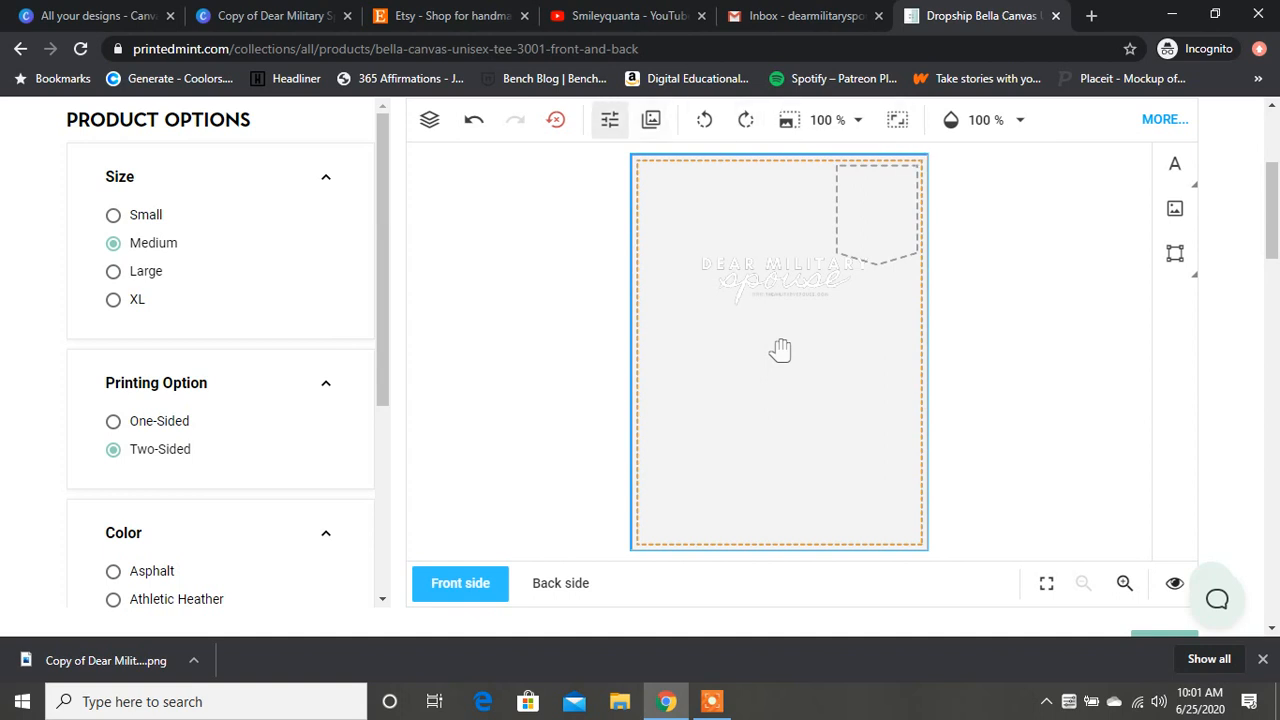
pyautogui.click(609, 119)
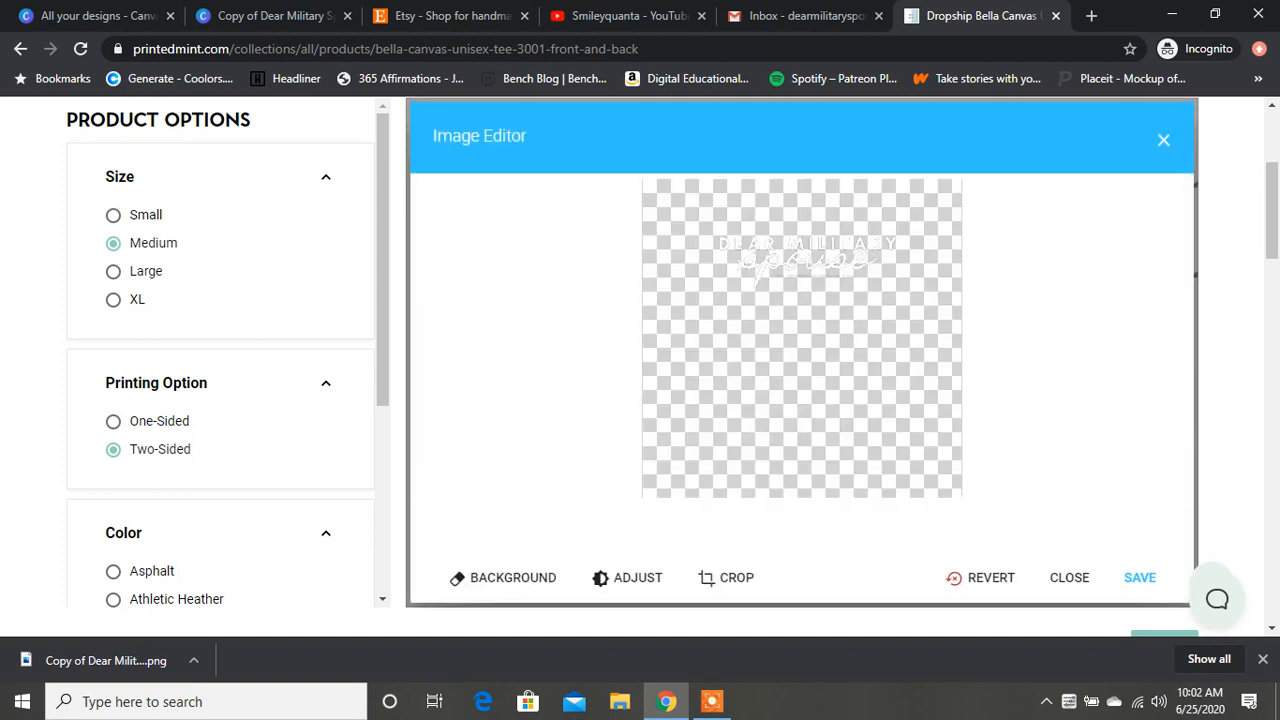
pyautogui.click(720, 577)
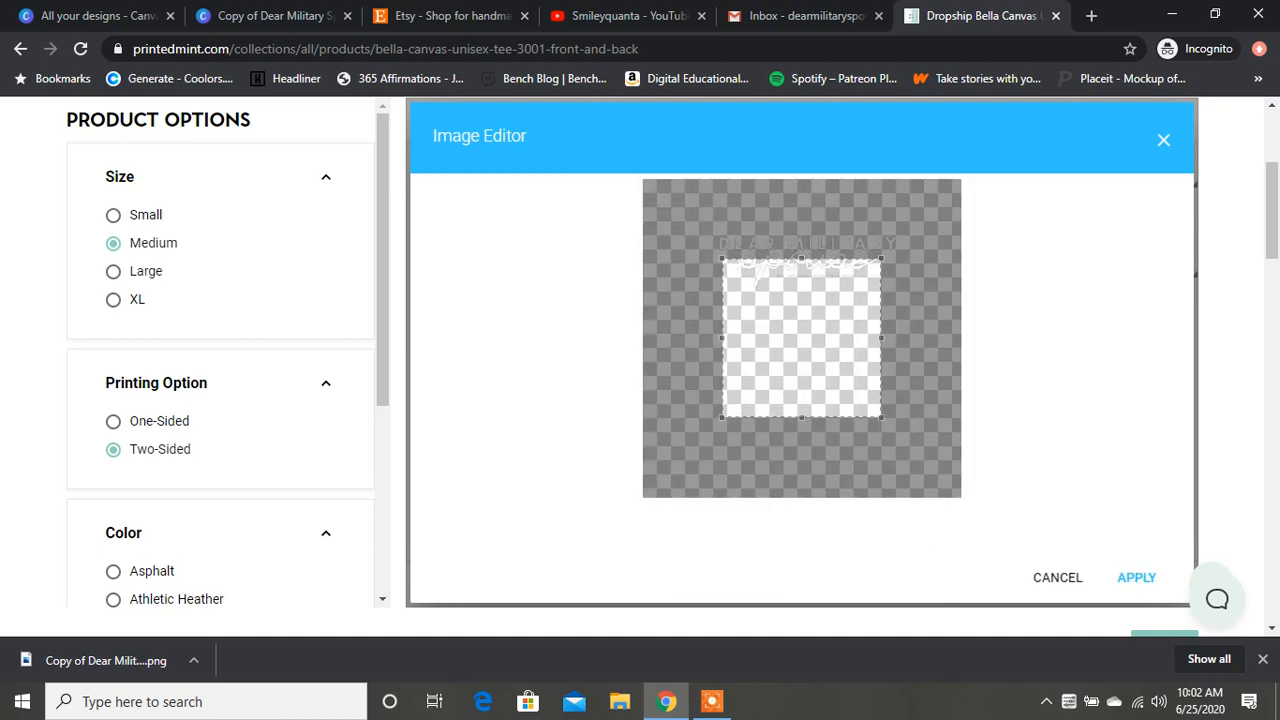
pyautogui.moveTo(722, 338); pyautogui.dragTo(689, 338)
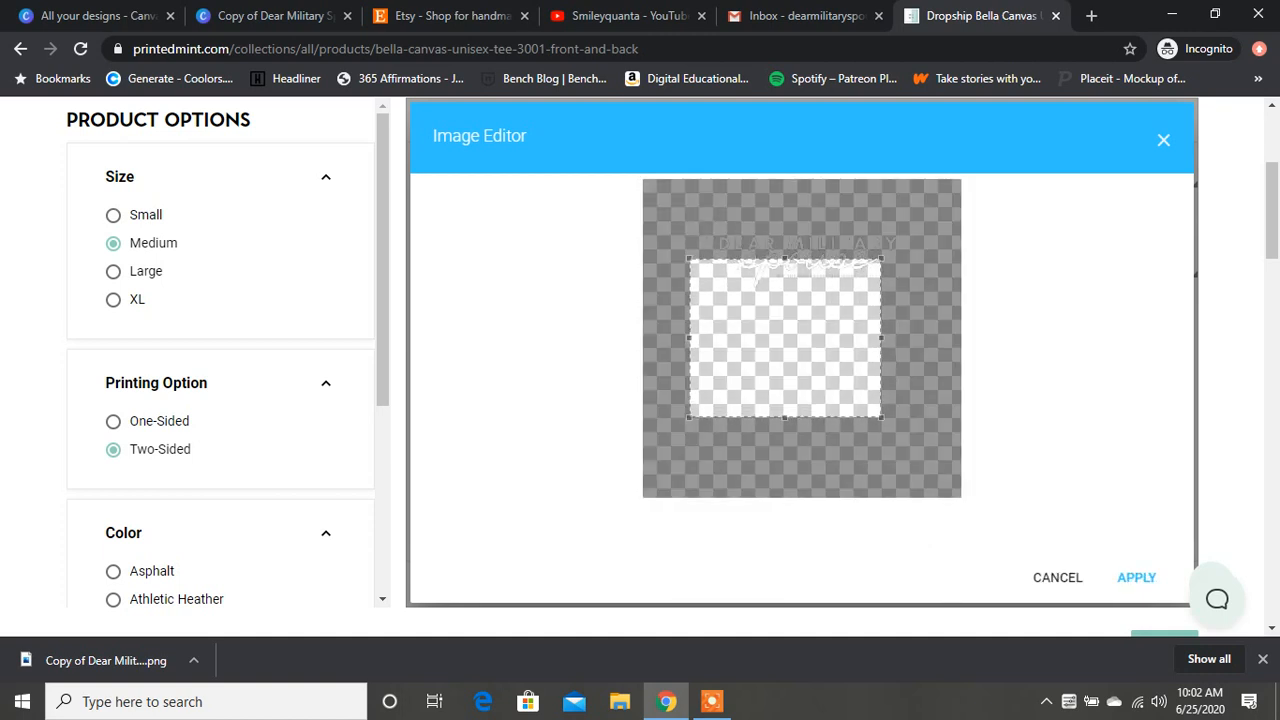
pyautogui.click(1057, 577)
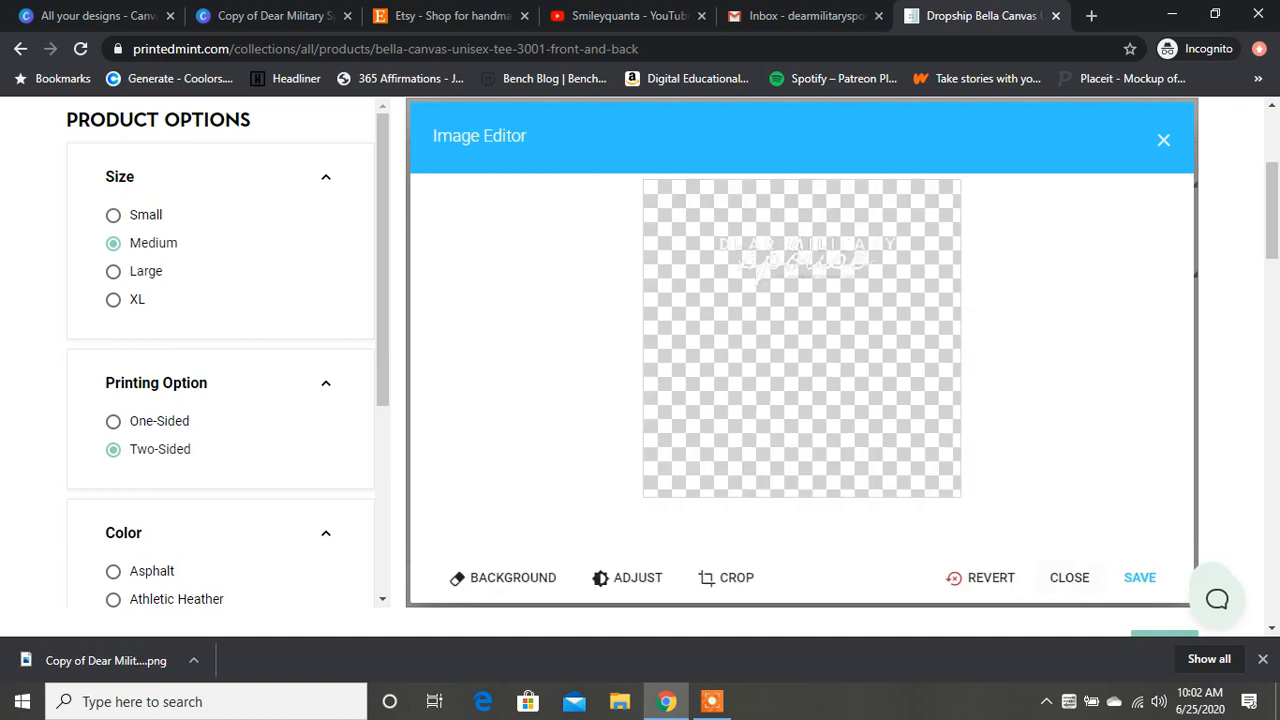
pyautogui.click(1140, 577)
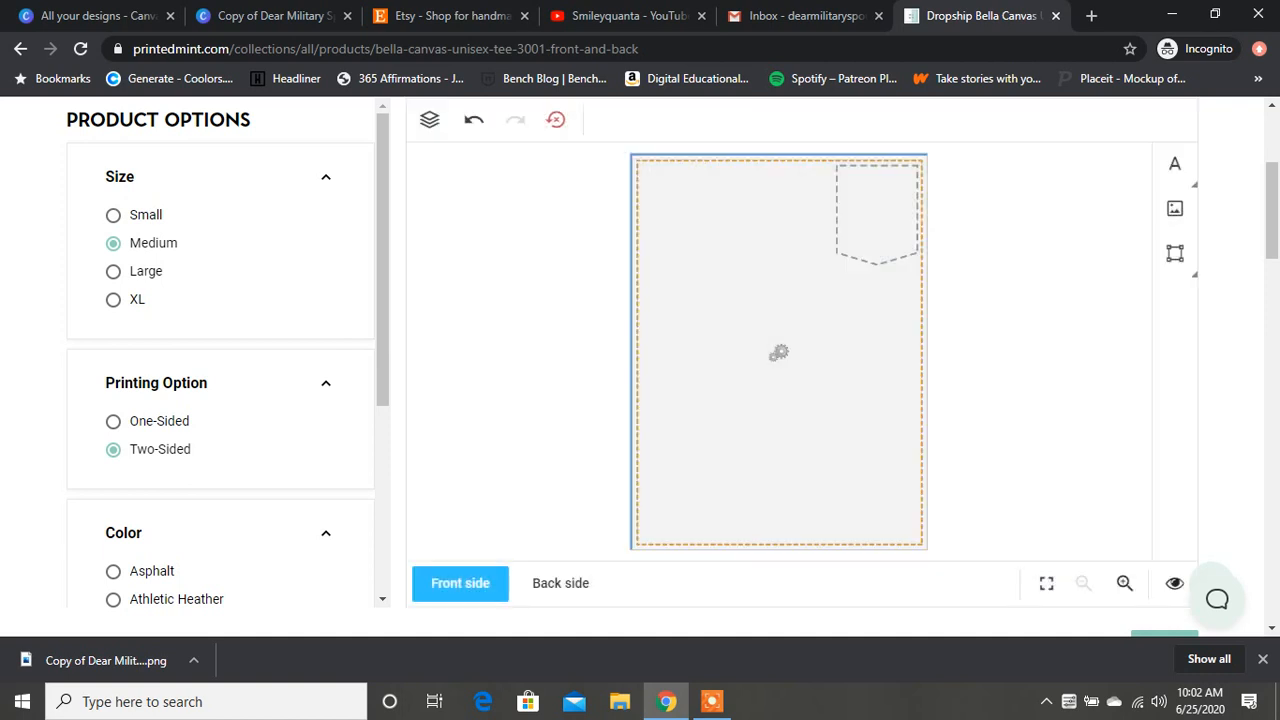
# Step: Finish the design and examine the white logo on the tee mockup
pyautogui.scroll(-5, 640, 366)
pyautogui.click(1164, 177)
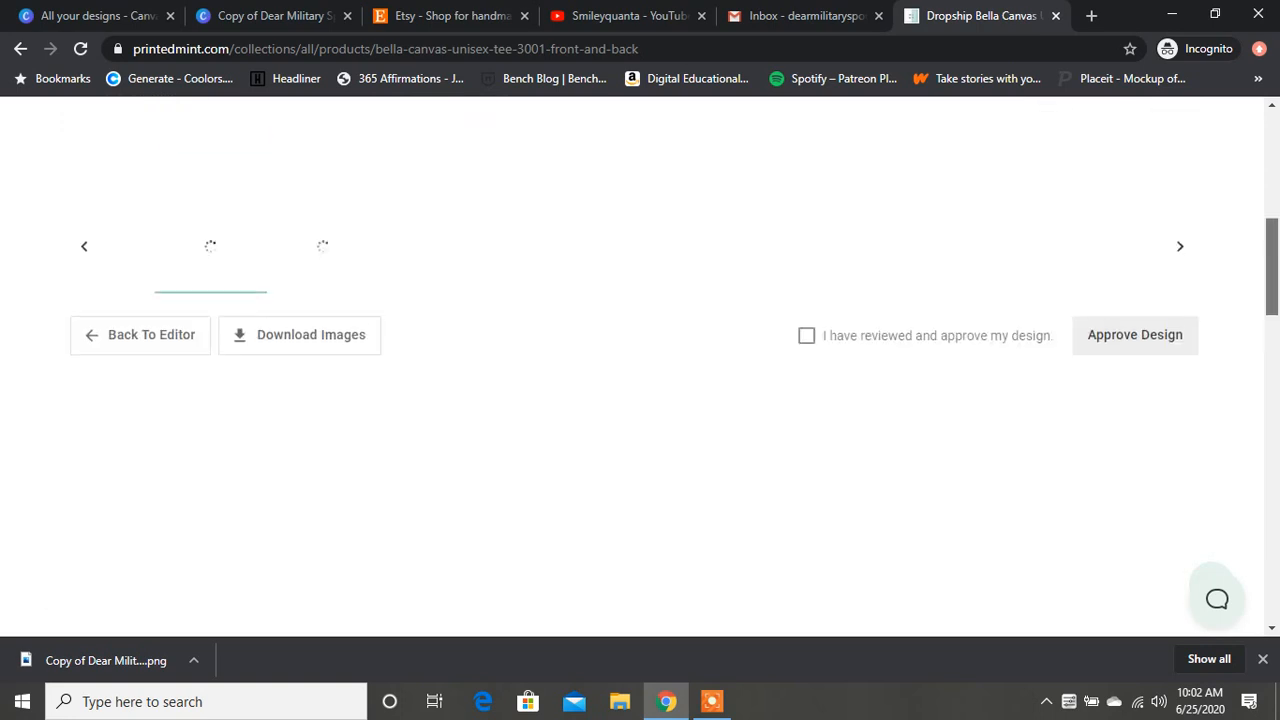
pyautogui.scroll(1, 640, 360)
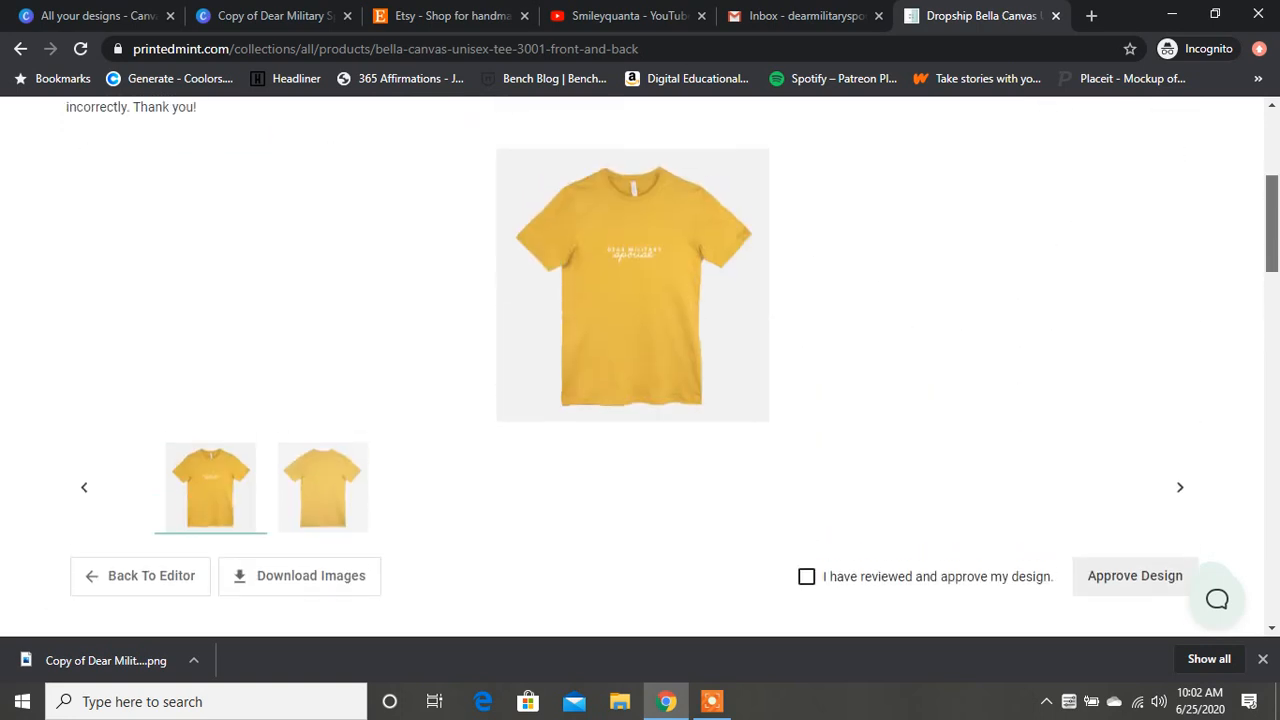
pyautogui.scroll(-1, 640, 360)
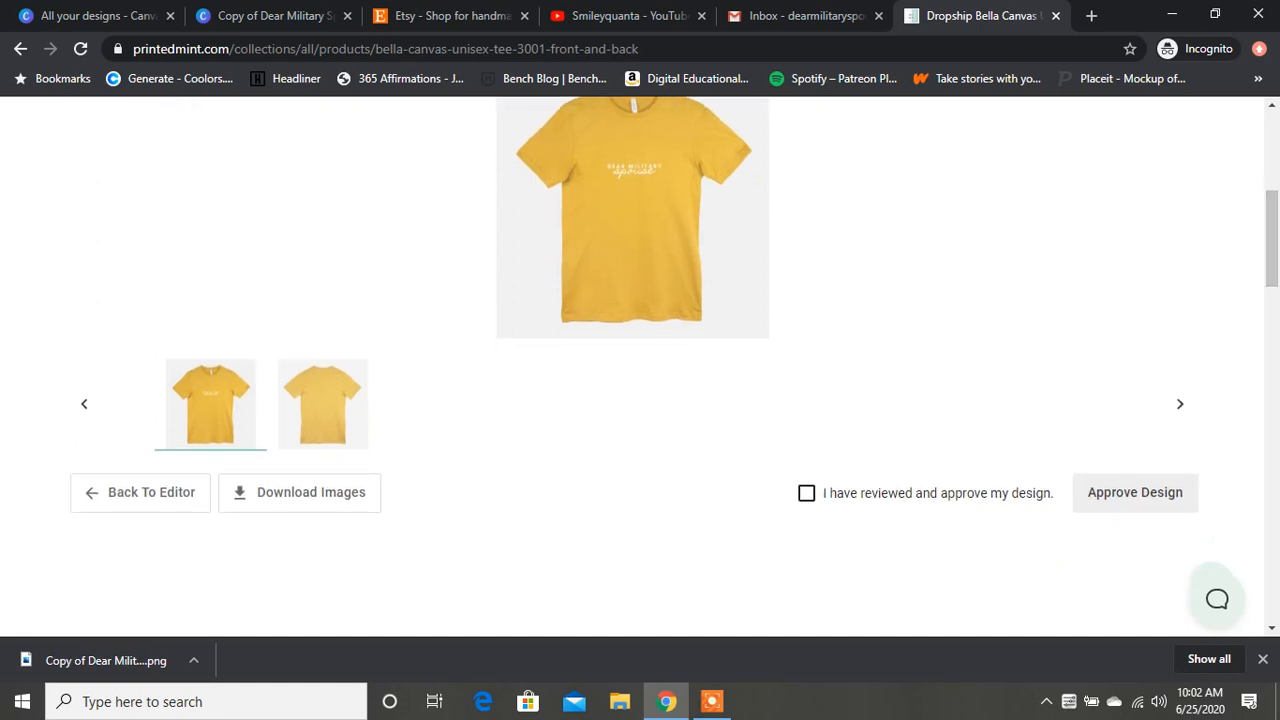
# Step: Return to the product editor and set the printing option to One-Sided
pyautogui.click(140, 492)
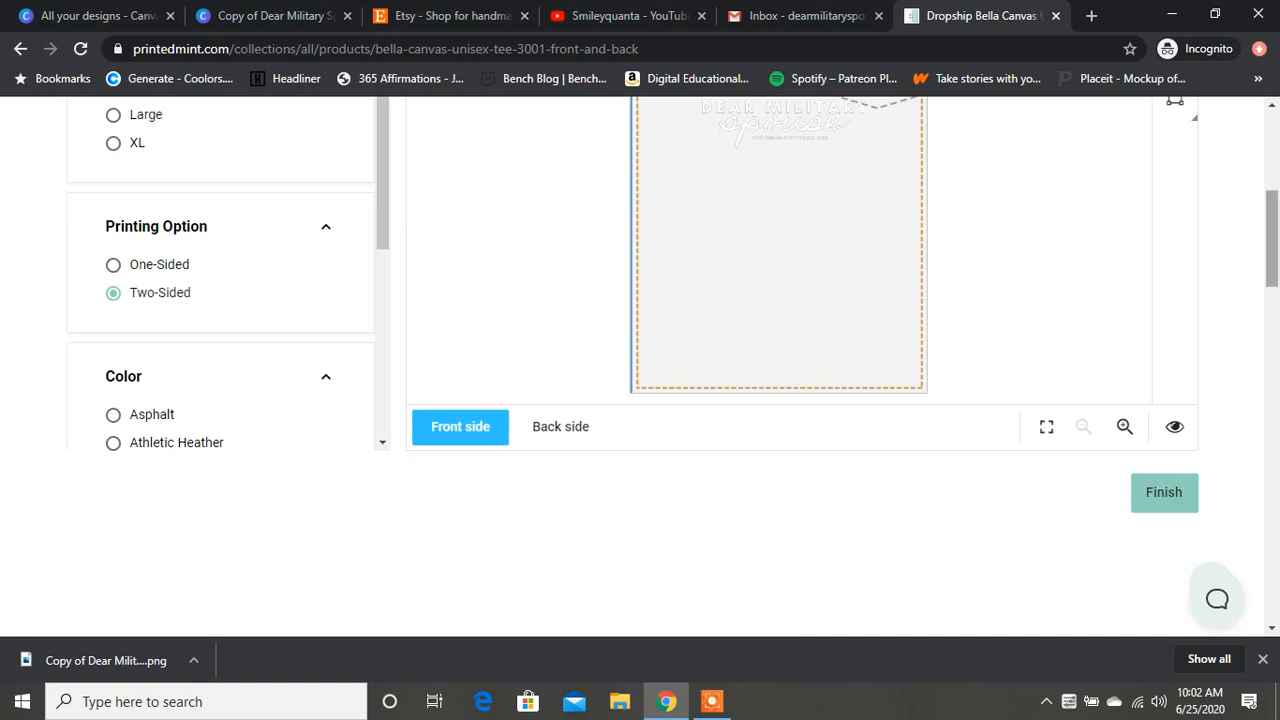
pyautogui.scroll(2, 640, 360)
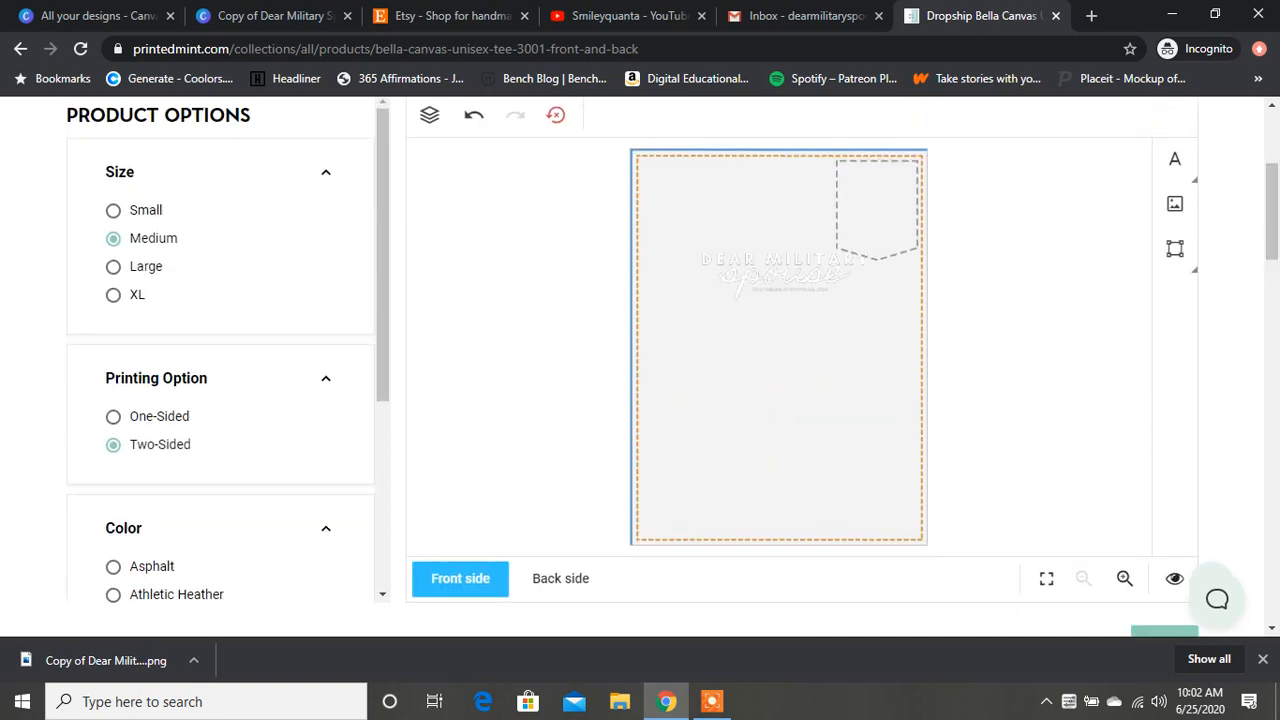
pyautogui.click(113, 416)
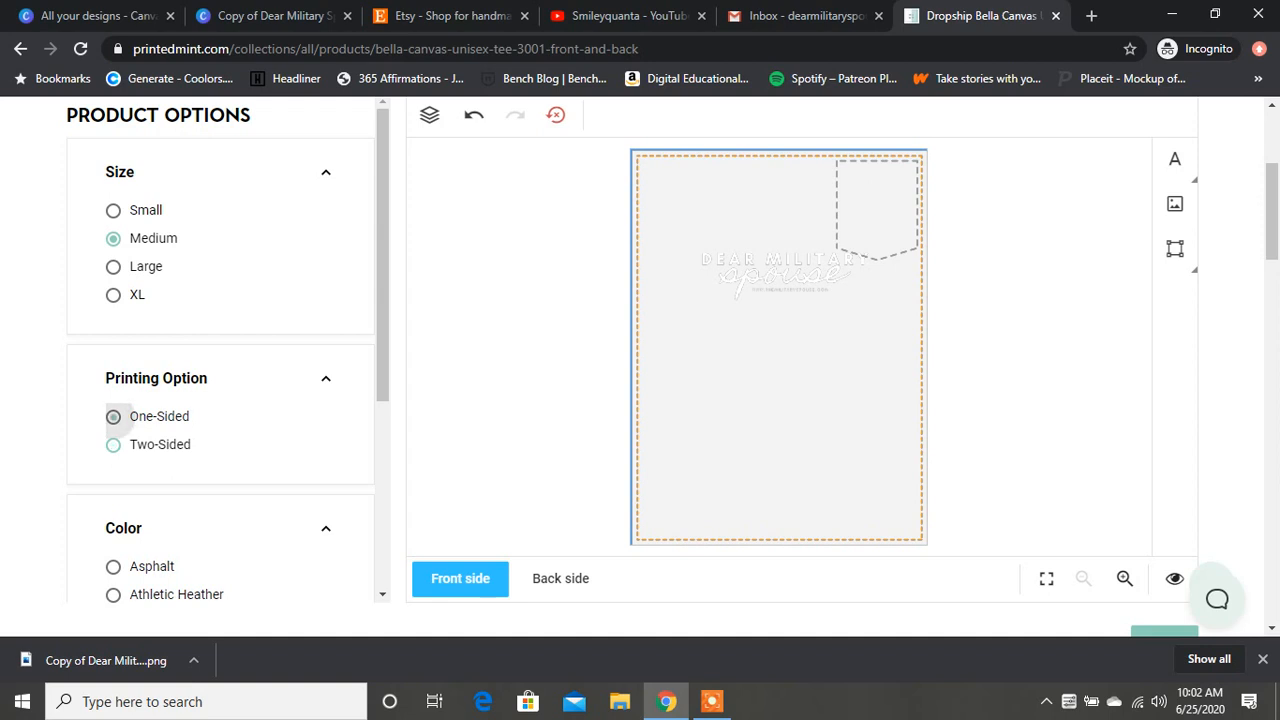
pyautogui.scroll(1, 640, 360)
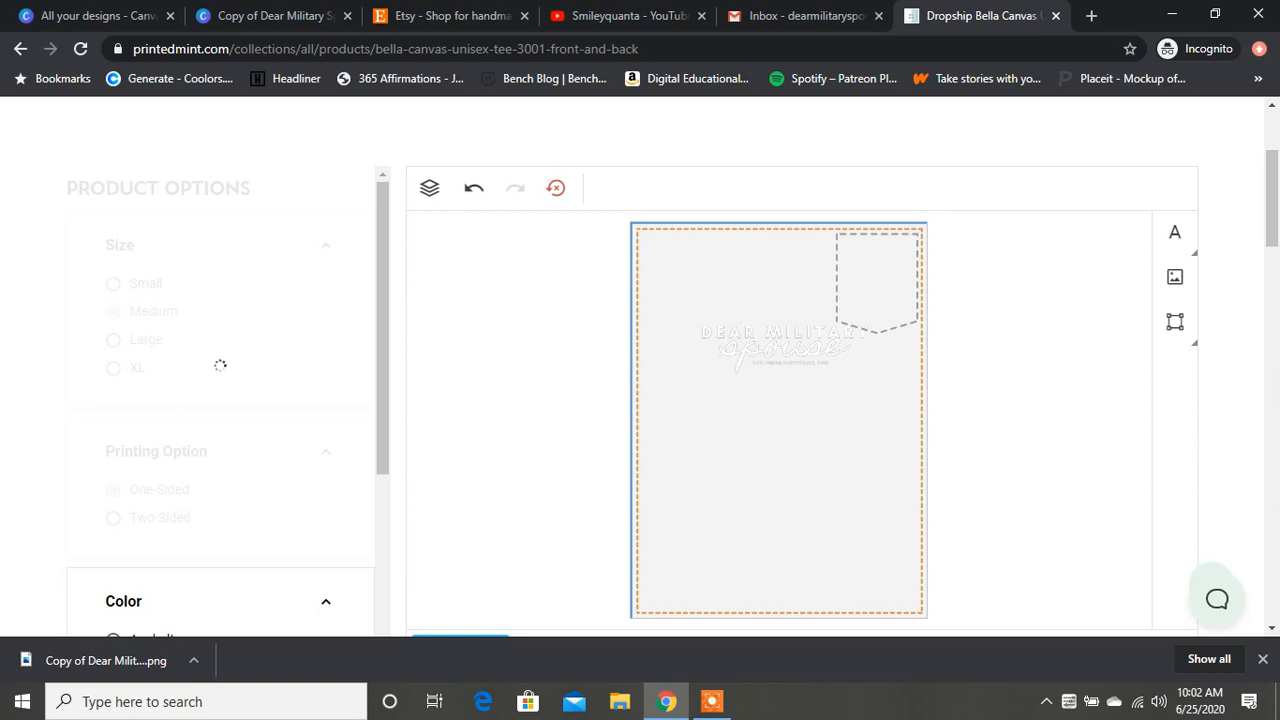
# Step: Insert the Main Image - DMS Logo image on the front side and move it to the upper edge of the print area
pyautogui.click(778, 420)
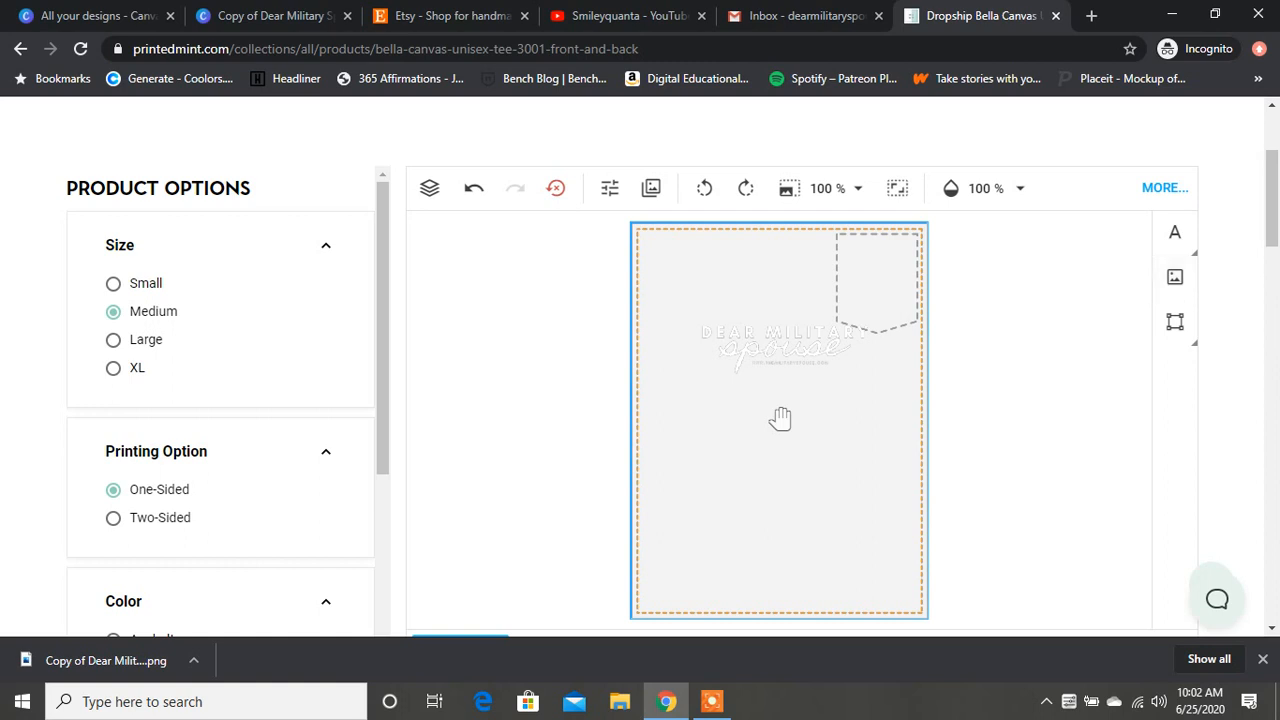
pyautogui.click(1175, 278)
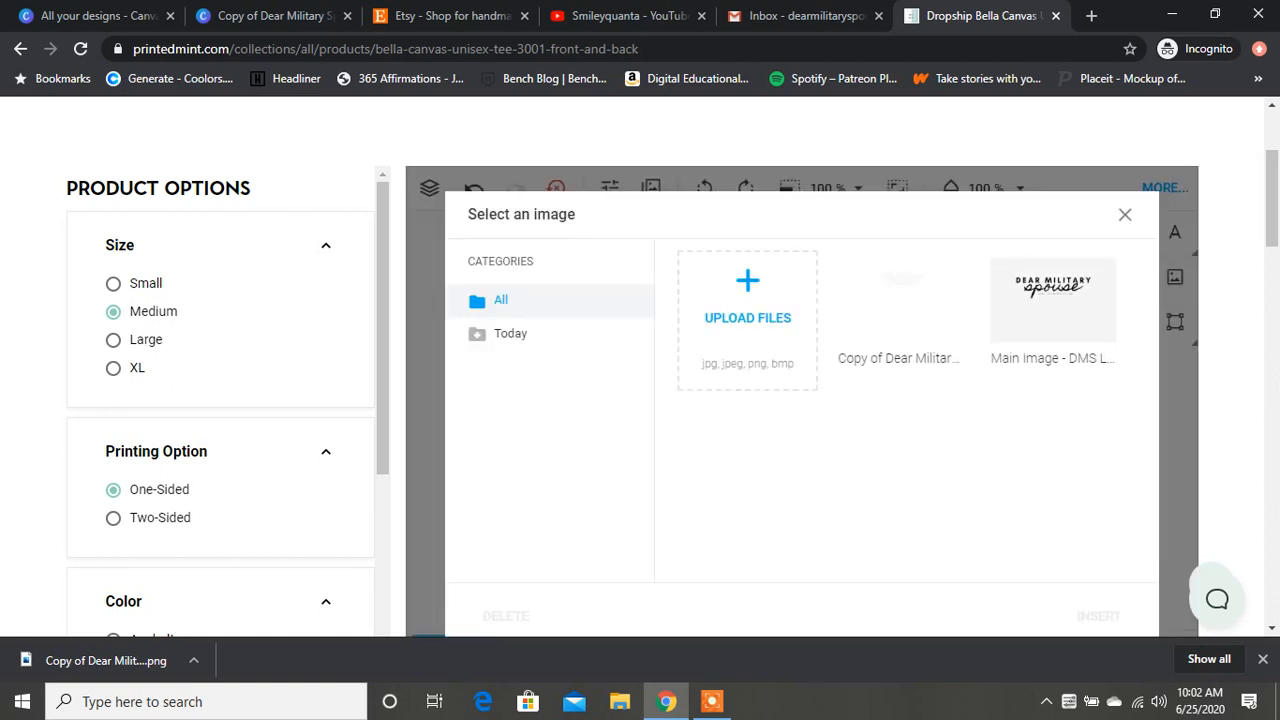
pyautogui.click(1053, 310)
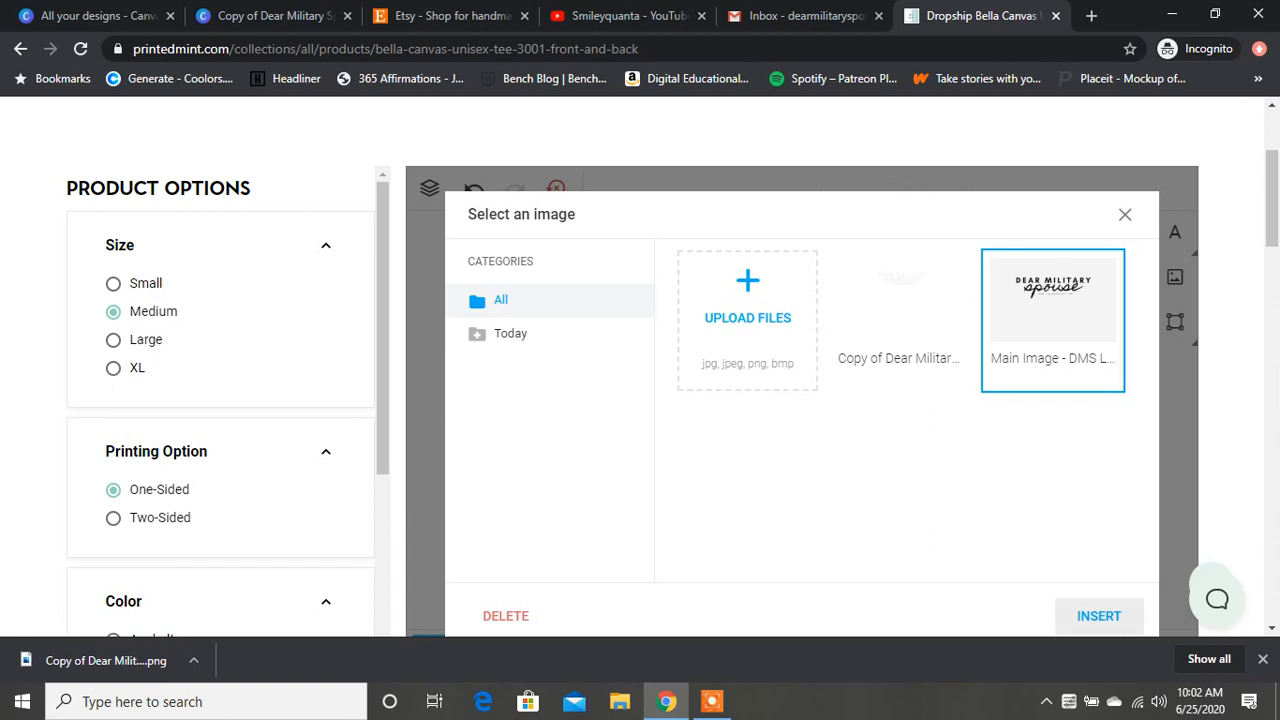
pyautogui.click(1099, 616)
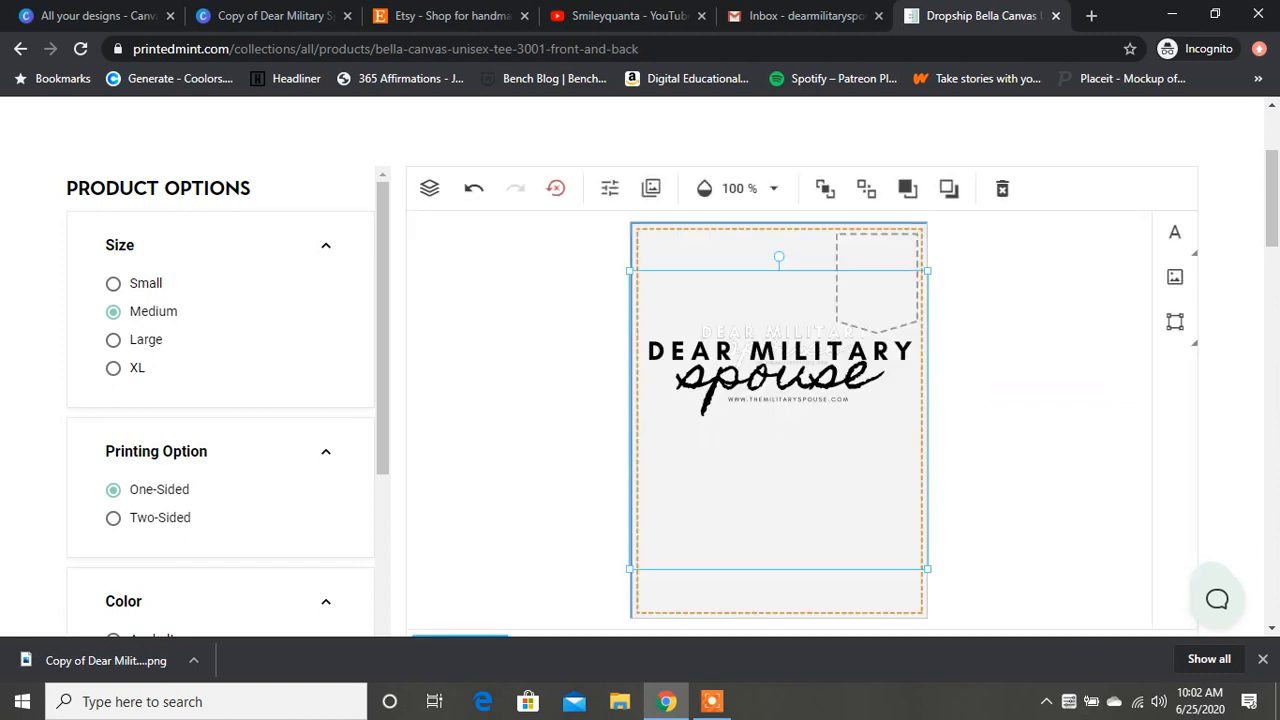
pyautogui.moveTo(780, 375); pyautogui.dragTo(780, 325)
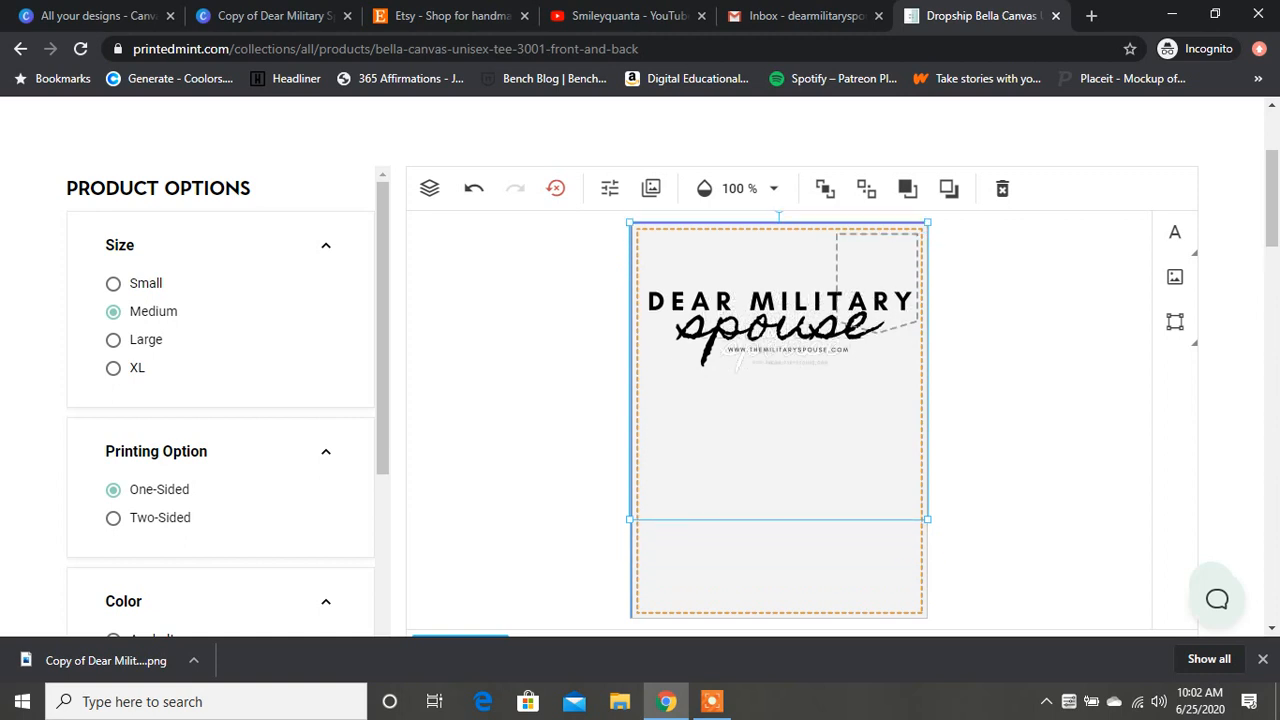
pyautogui.press('Escape')
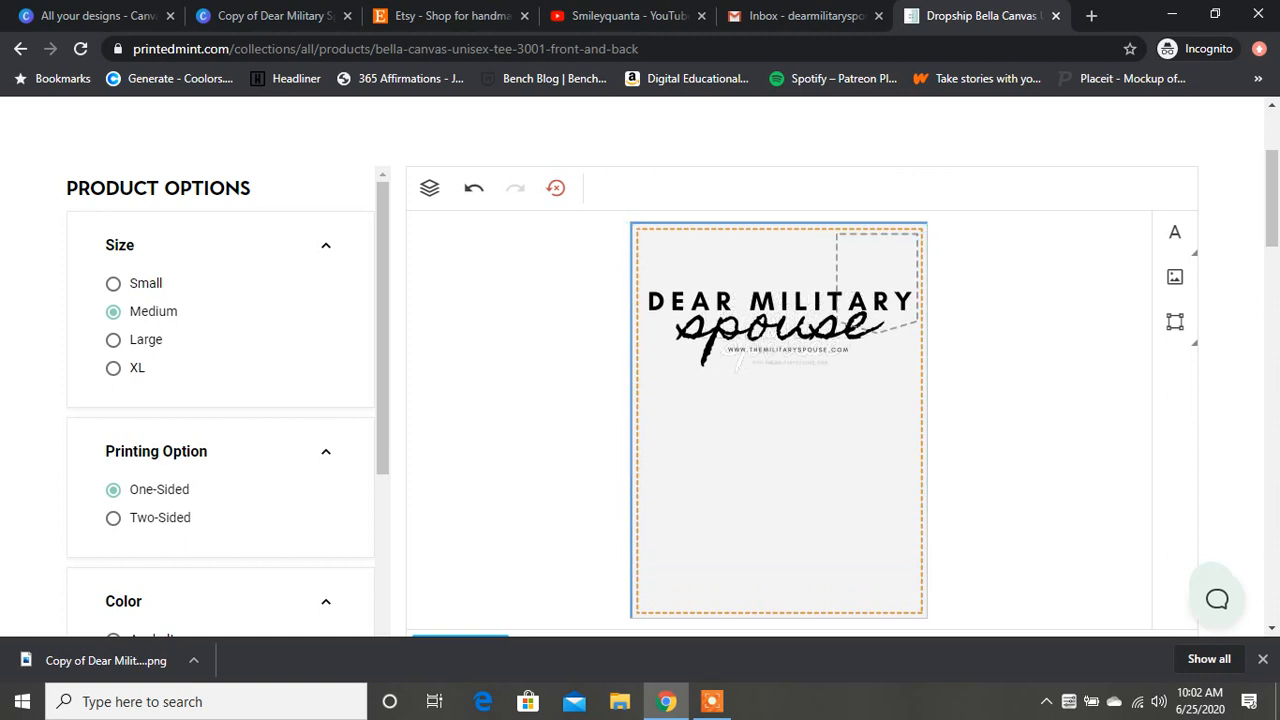
# Step: Move the black logo down and shrink it clear of the white logo, and delete the white logo from the design
pyautogui.moveTo(780, 325); pyautogui.dragTo(780, 424)
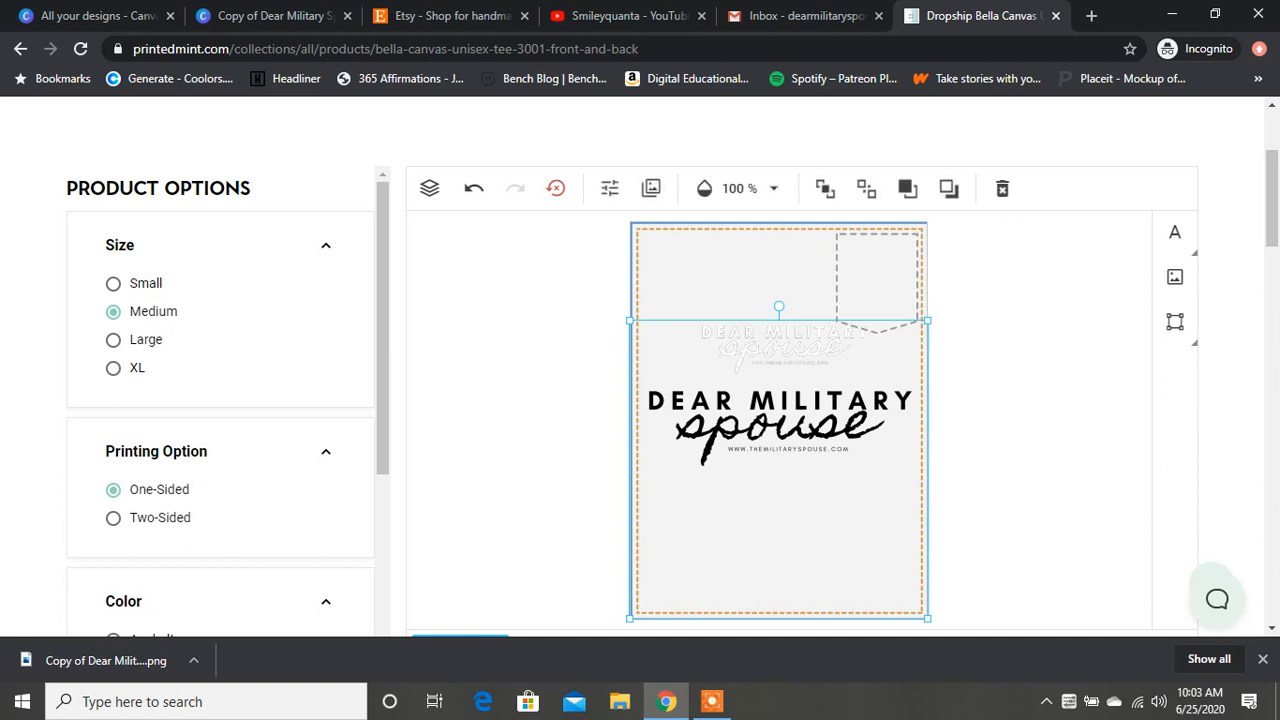
pyautogui.click(780, 424)
pyautogui.moveTo(928, 320); pyautogui.dragTo(800, 446)
pyautogui.click(780, 418)
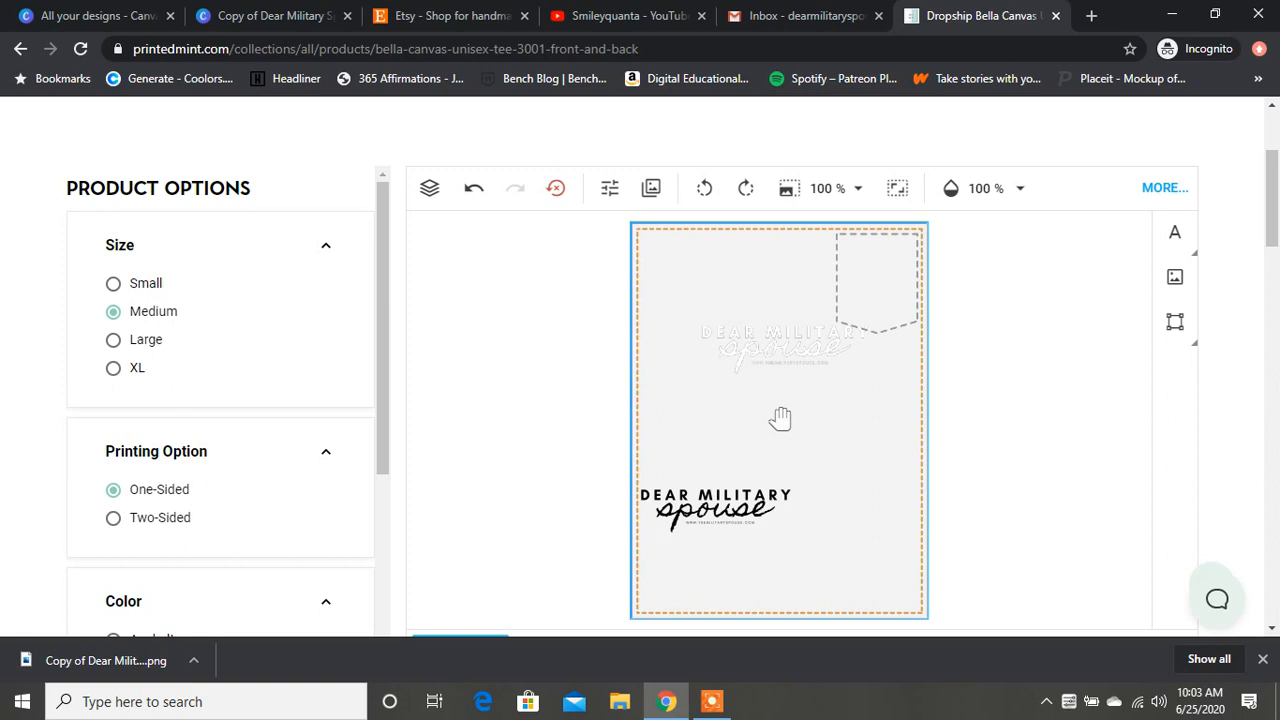
pyautogui.rightClick(772, 352)
pyautogui.click(850, 463)
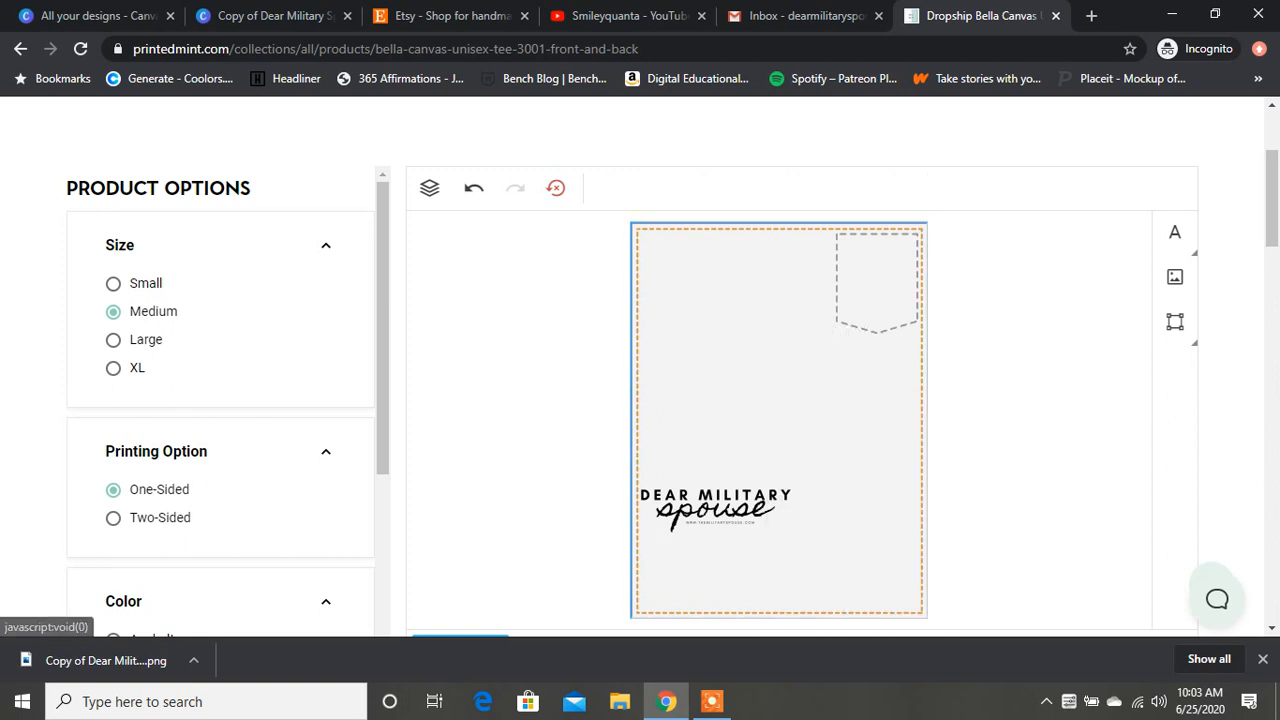
# Step: Enlarge the black logo image to the full width of the print area and move it up to the upper edge
pyautogui.click(715, 510)
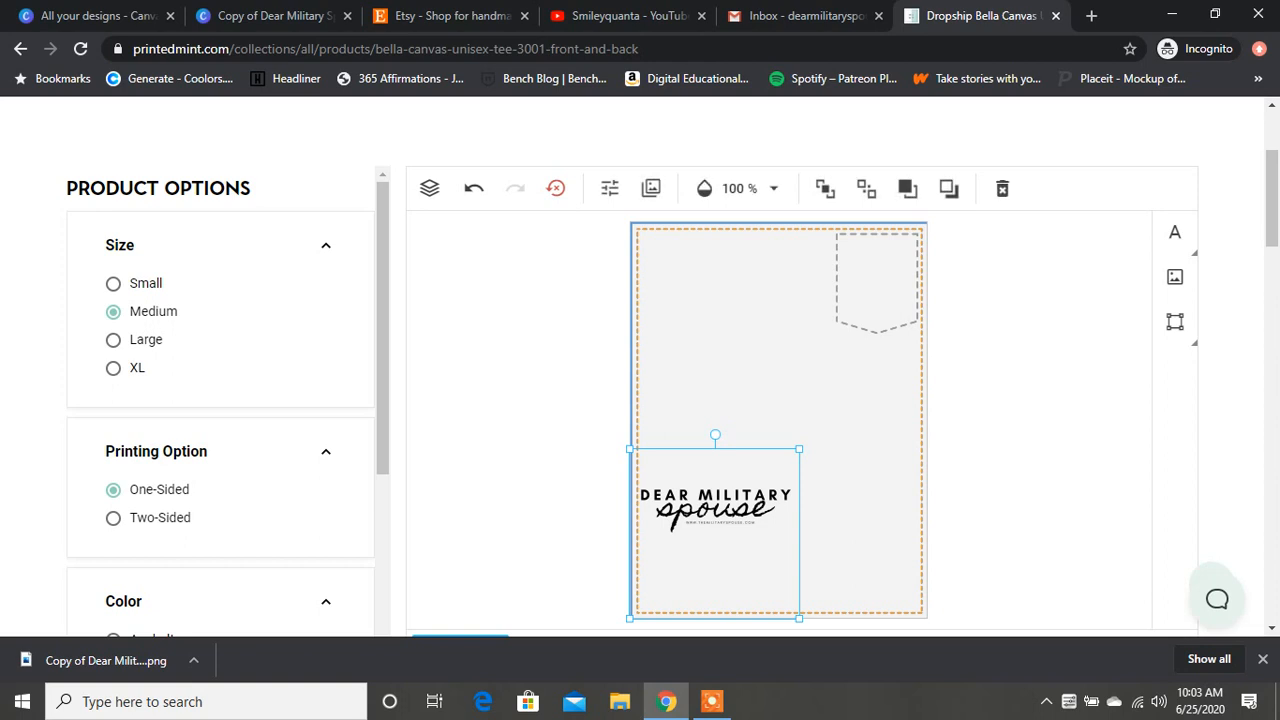
pyautogui.moveTo(799, 449); pyautogui.dragTo(928, 320)
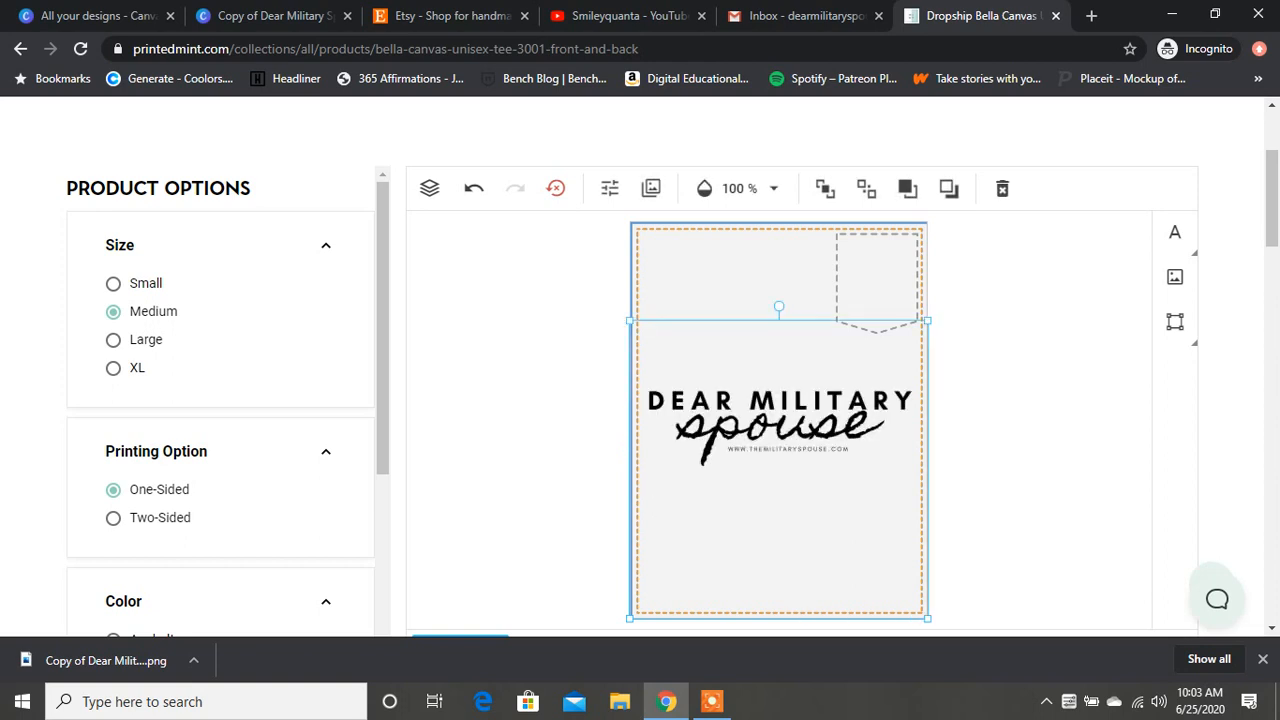
pyautogui.moveTo(779, 469); pyautogui.dragTo(779, 370)
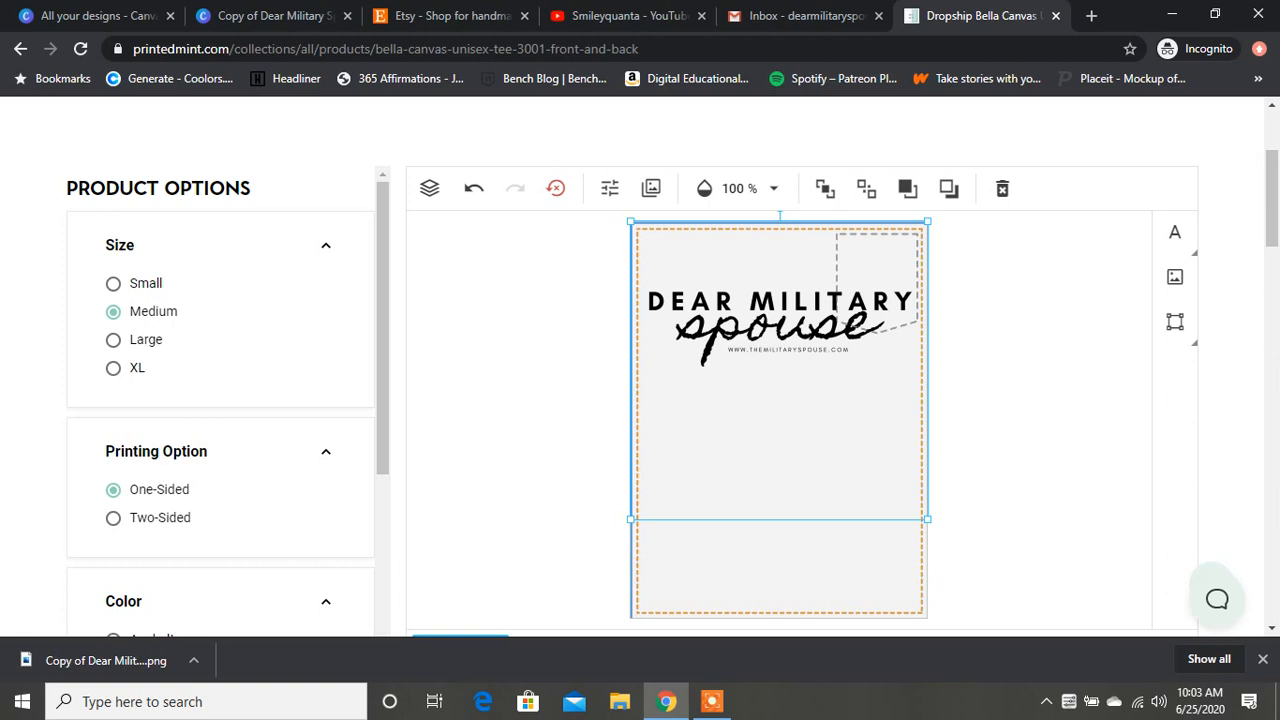
# Step: Finish the black-logo tee design and review its generated front and back mockups, dismissing the browser's download bar
pyautogui.scroll(-5, 1272, 200)
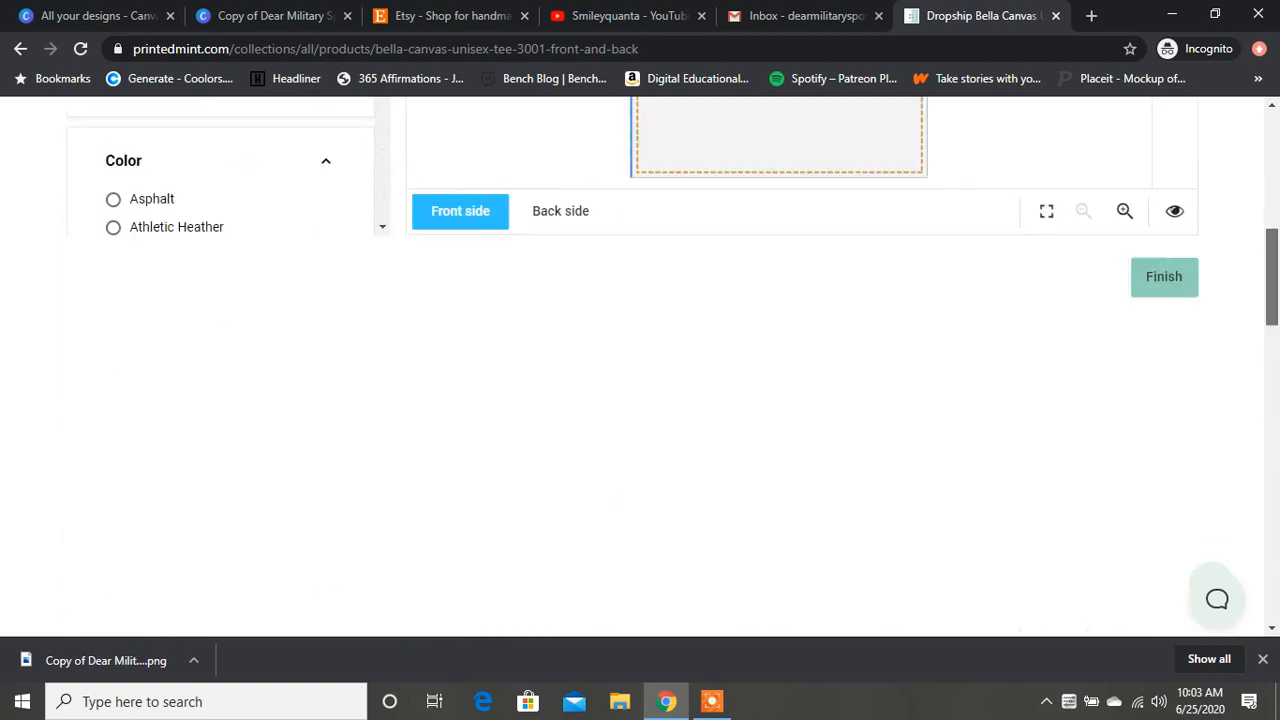
pyautogui.click(1155, 162)
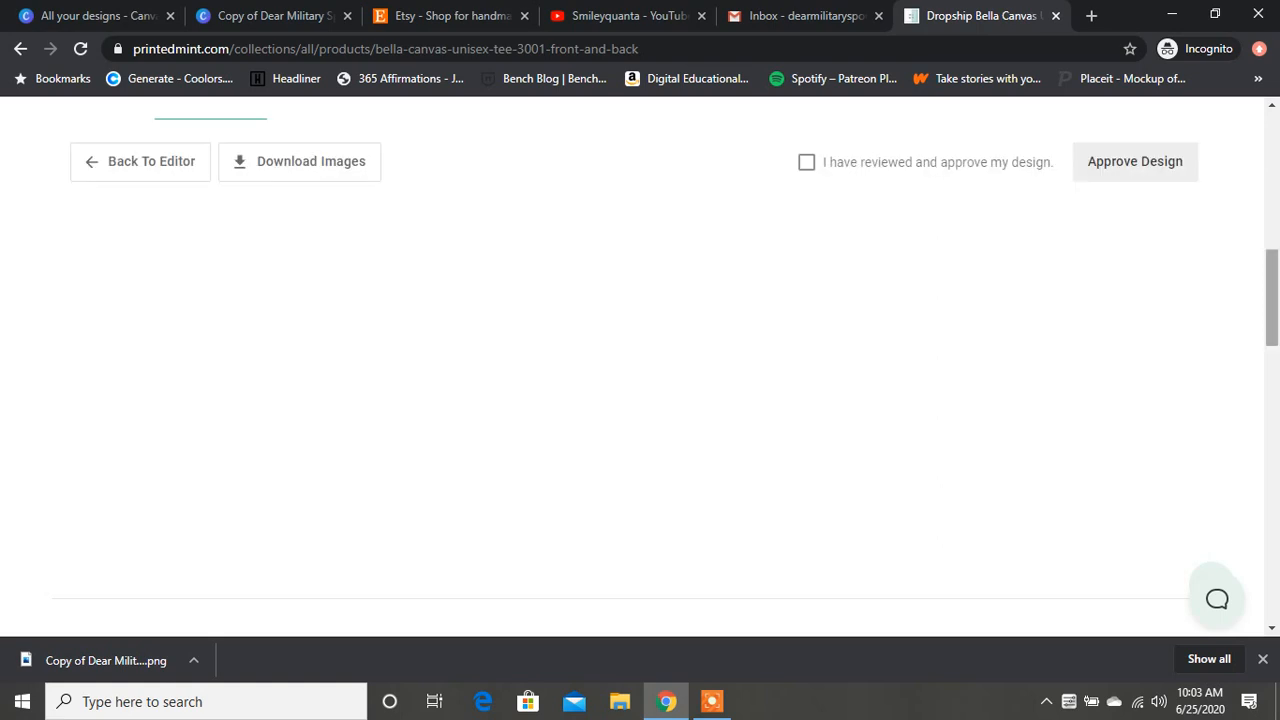
pyautogui.scroll(5, 640, 360)
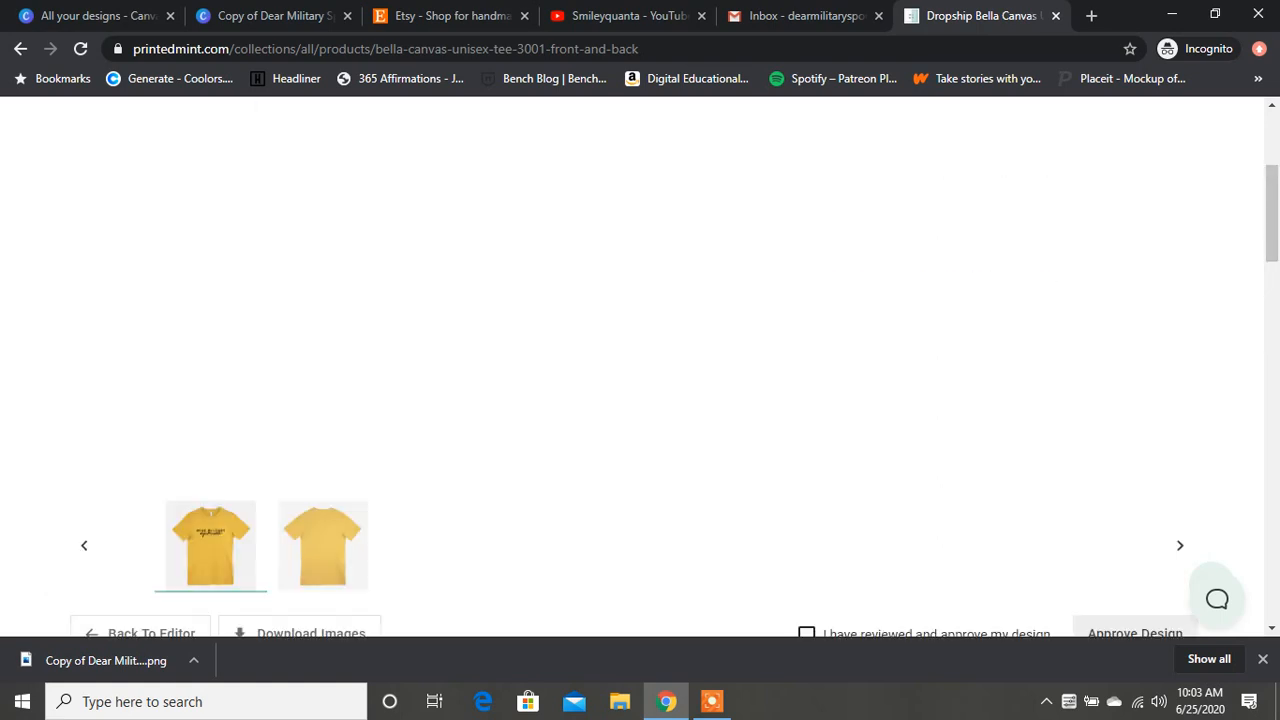
pyautogui.scroll(3, 640, 360)
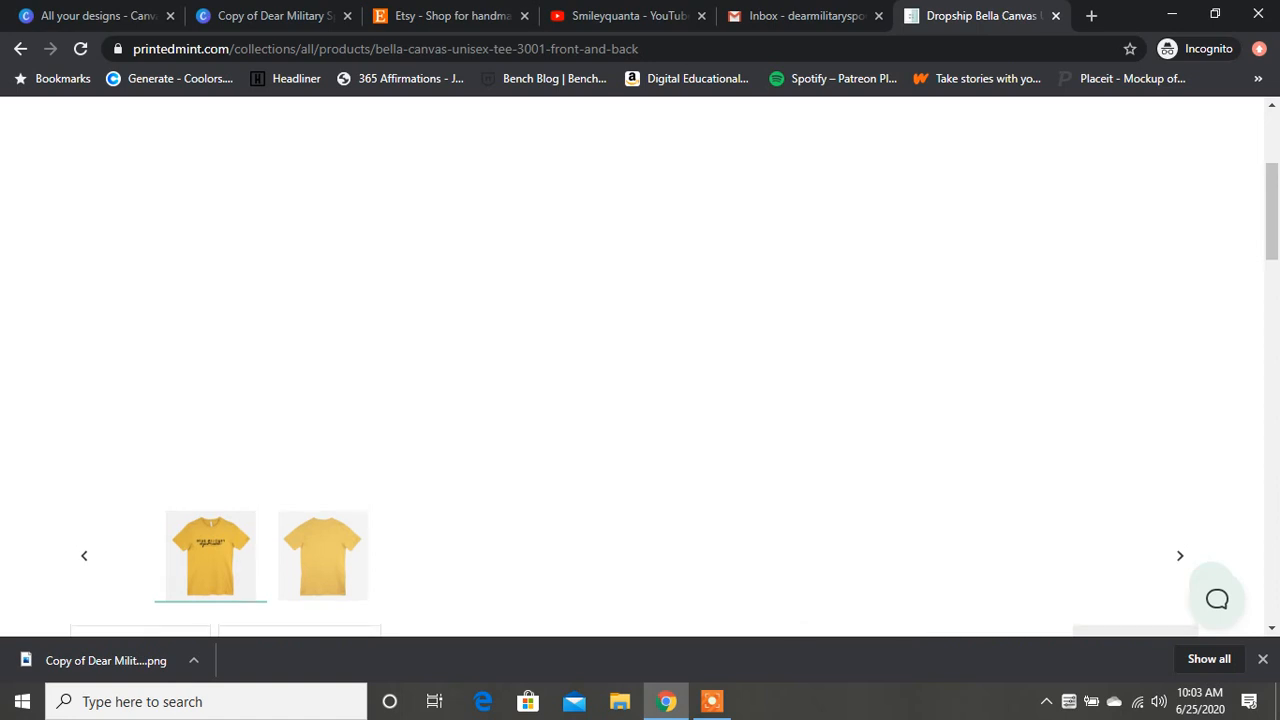
pyautogui.scroll(-4, 640, 360)
pyautogui.scroll(4, 640, 360)
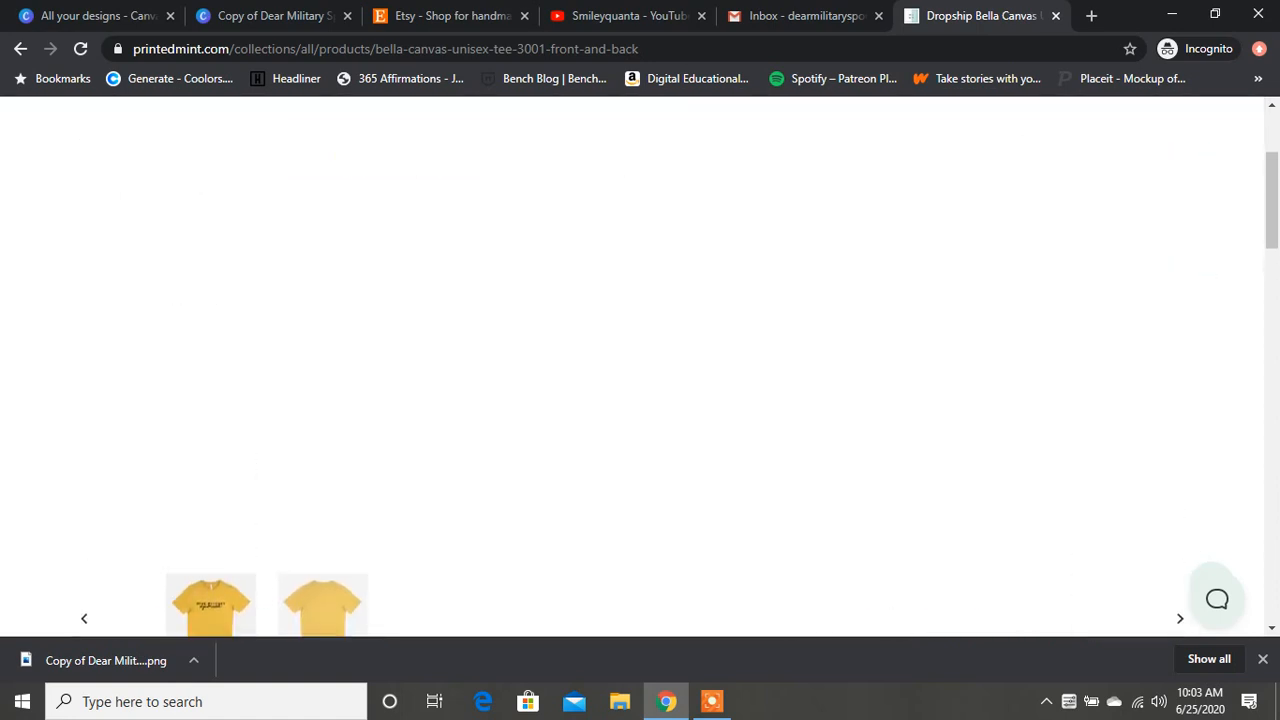
pyautogui.scroll(-2, 640, 360)
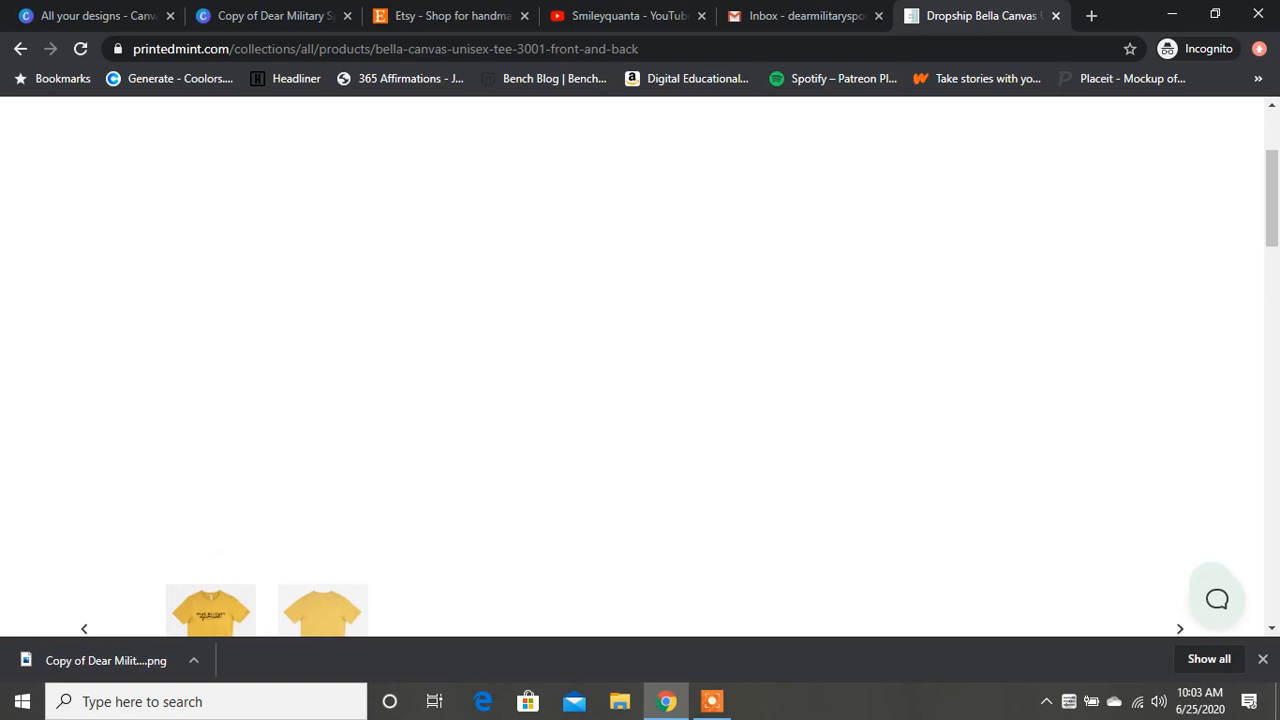
pyautogui.click(1263, 659)
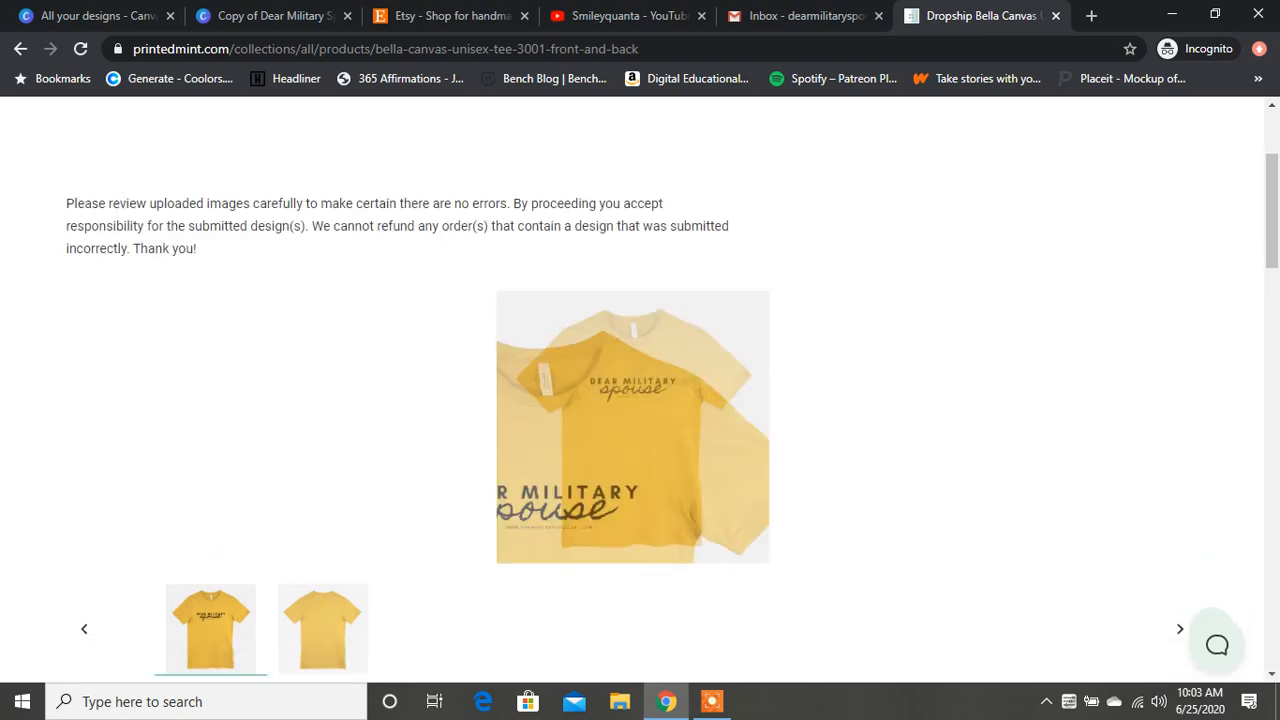
# Step: Confirm that the design has been reviewed and approve it to add the tee to the cart
pyautogui.scroll(-4, 640, 400)
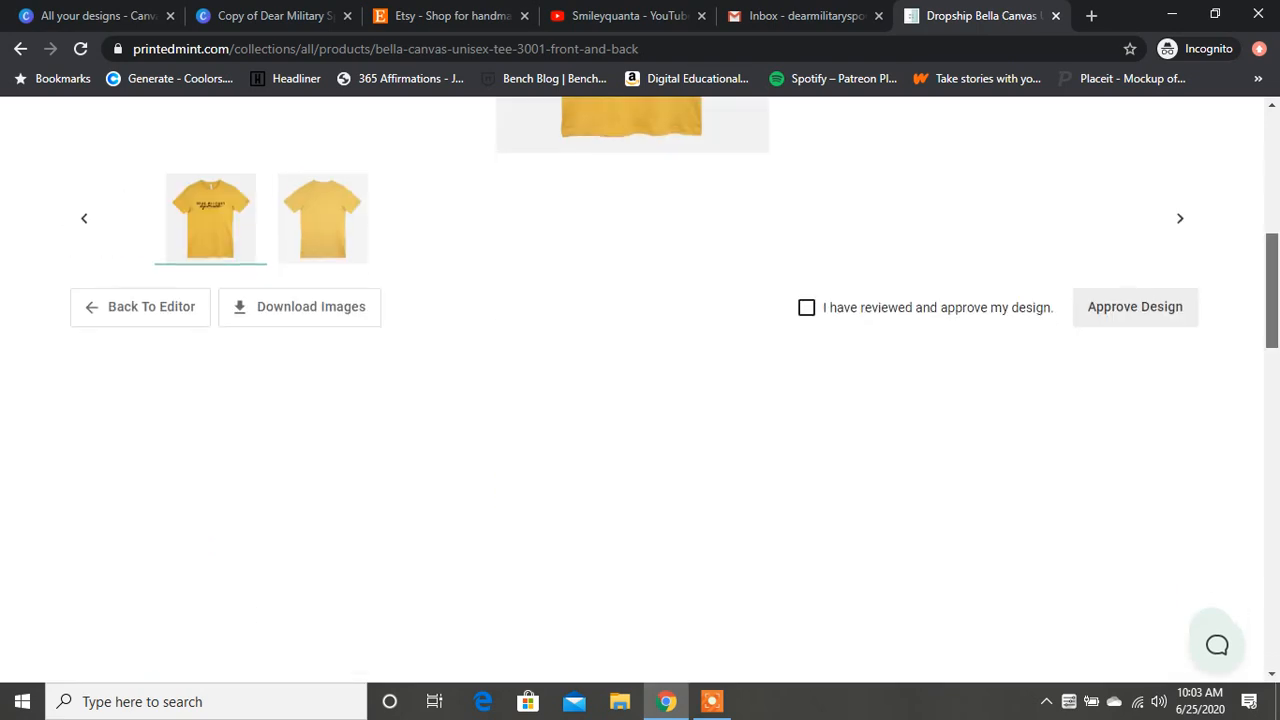
pyautogui.click(807, 303)
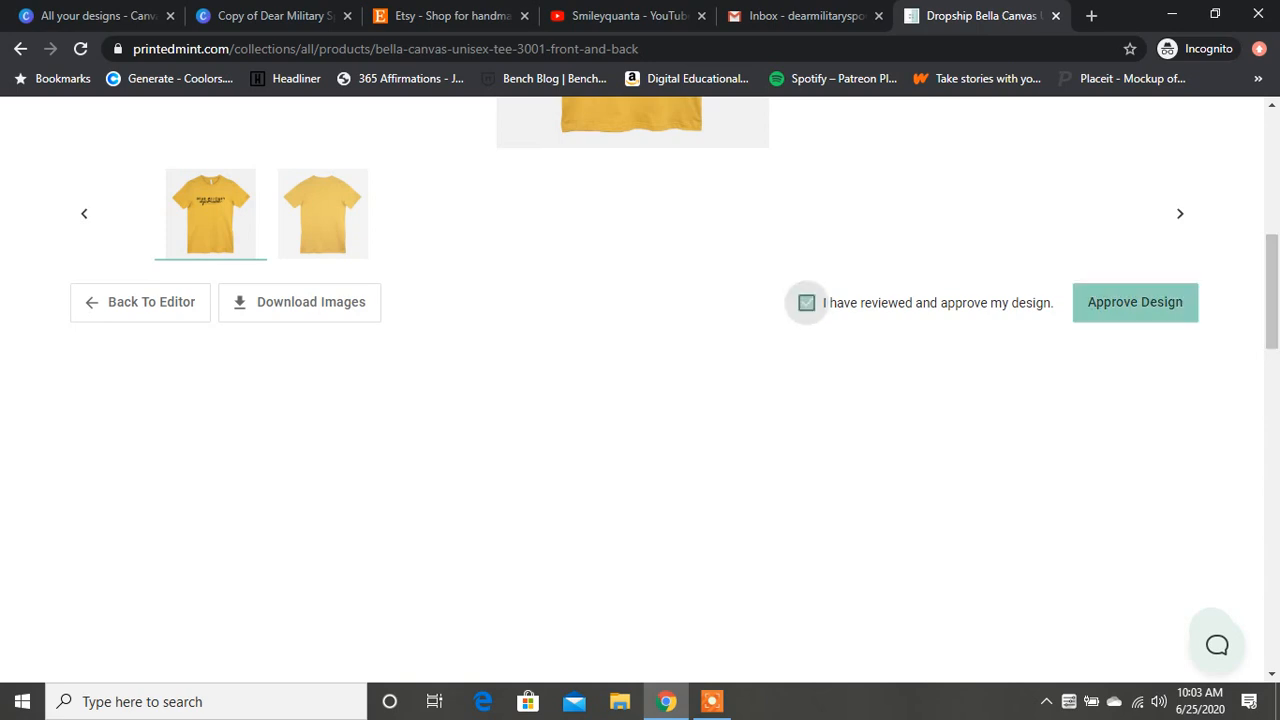
pyautogui.click(1135, 303)
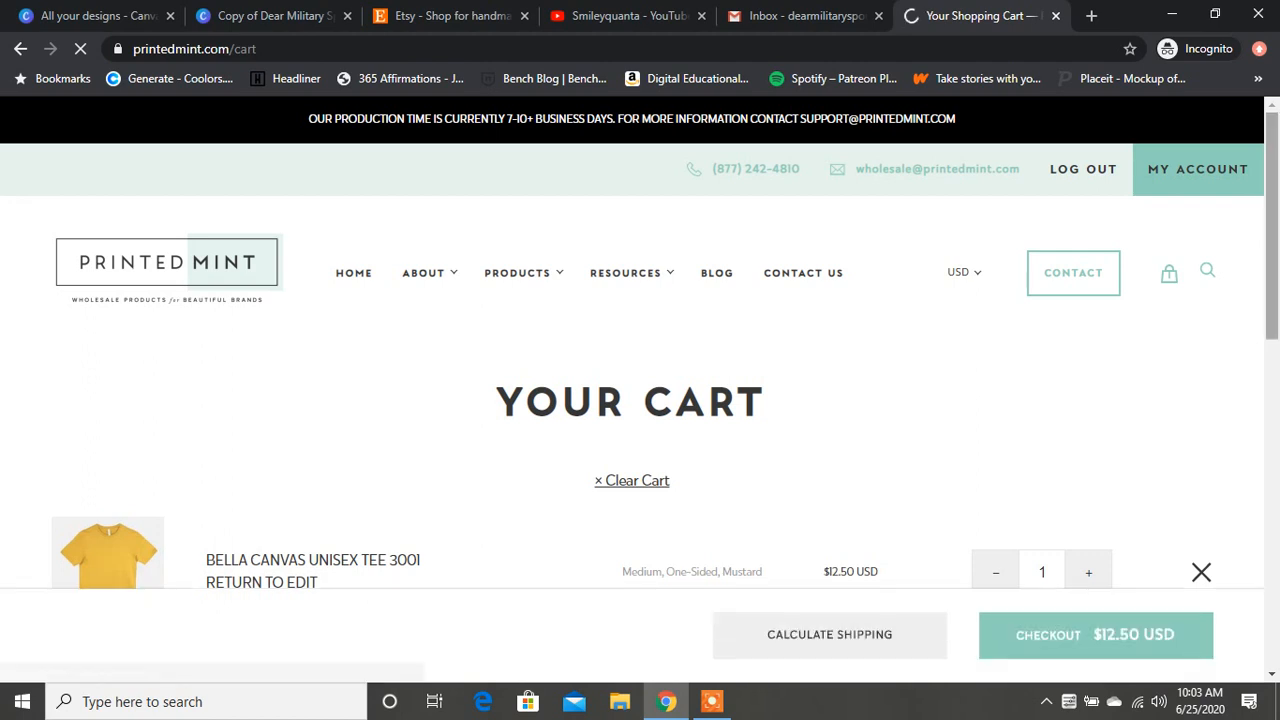
# Step: Review the tee, its options and the extra order fields in the cart, and proceed to checkout
pyautogui.moveTo(1272, 226); pyautogui.dragTo(1272, 335)
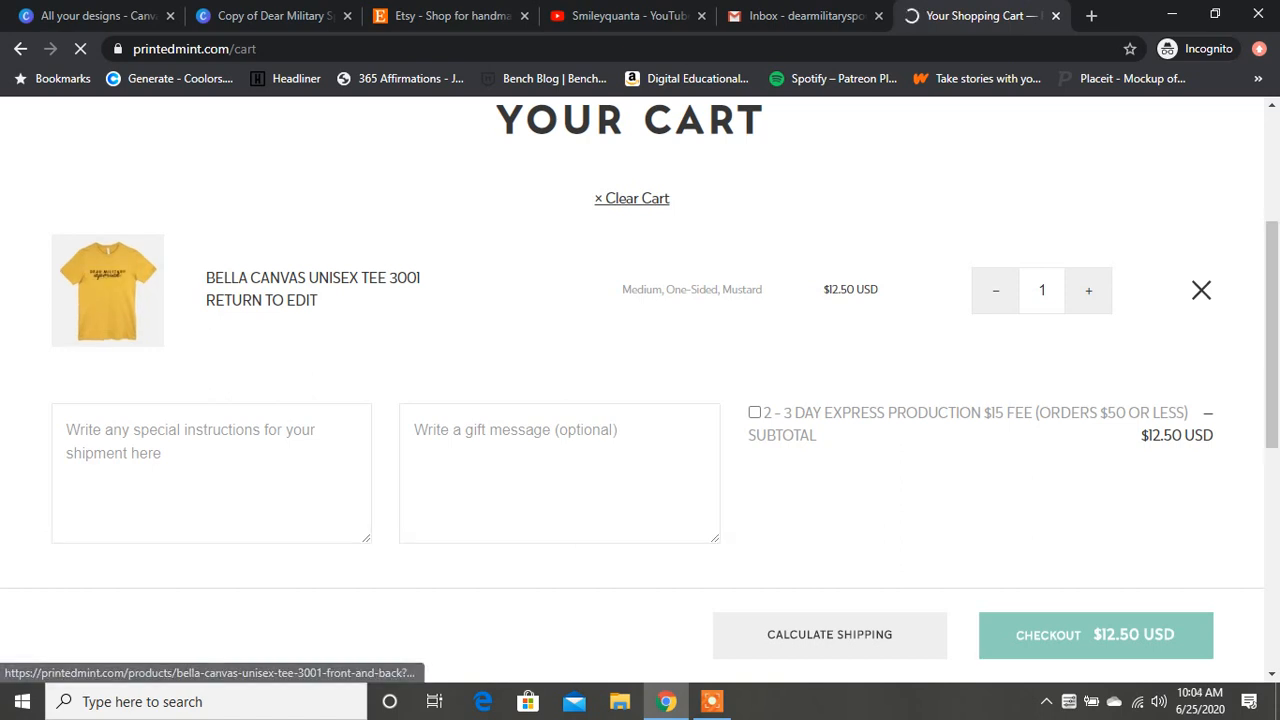
pyautogui.moveTo(1272, 335)
pyautogui.mouseDown()
pyautogui.moveTo(1272, 422)
pyautogui.moveTo(1272, 343)
pyautogui.mouseUp()
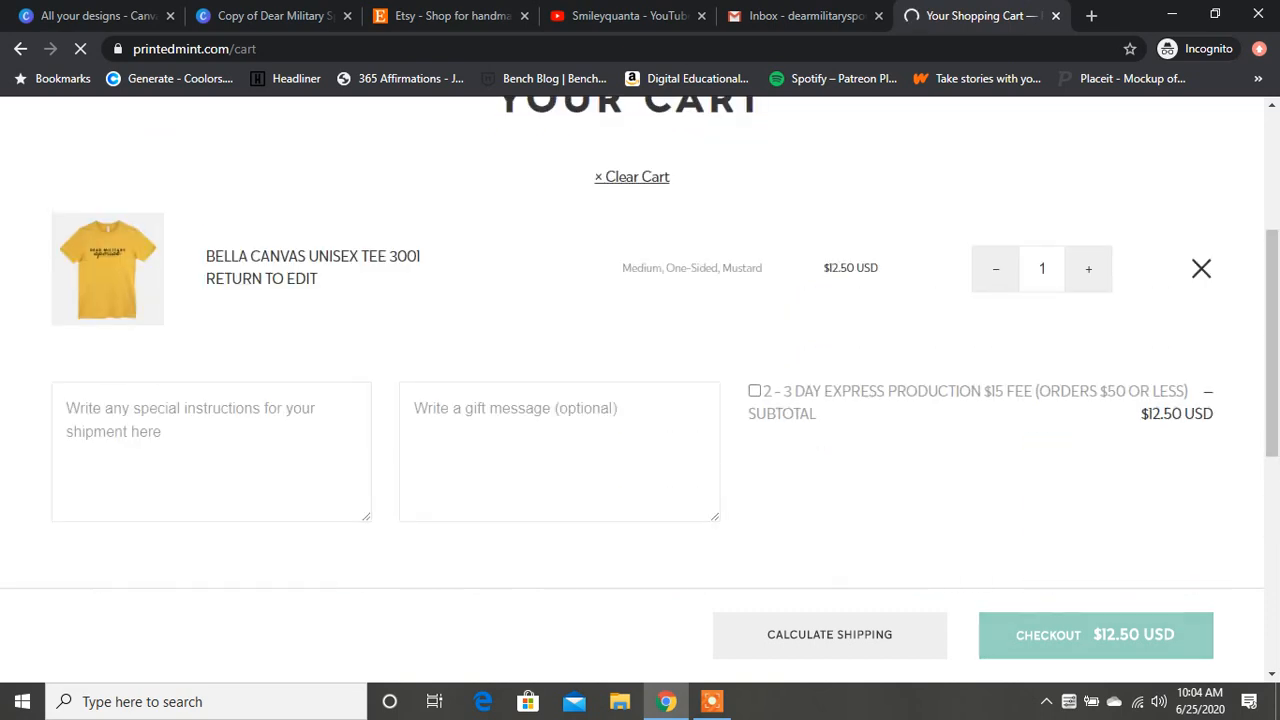
pyautogui.click(1096, 635)
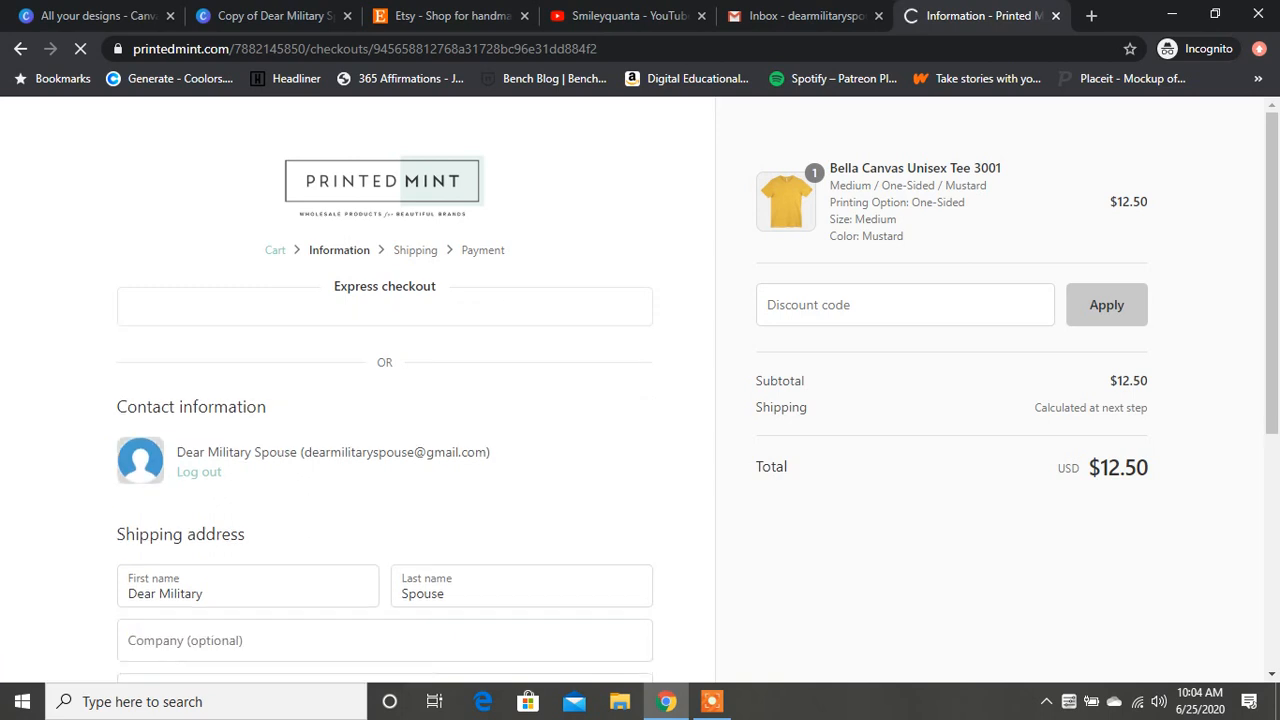
# Step: Examine the checkout's contact and shipping address form, and return to the cart without filling it in
pyautogui.scroll(-4, 640, 390)
pyautogui.scroll(4, 640, 390)
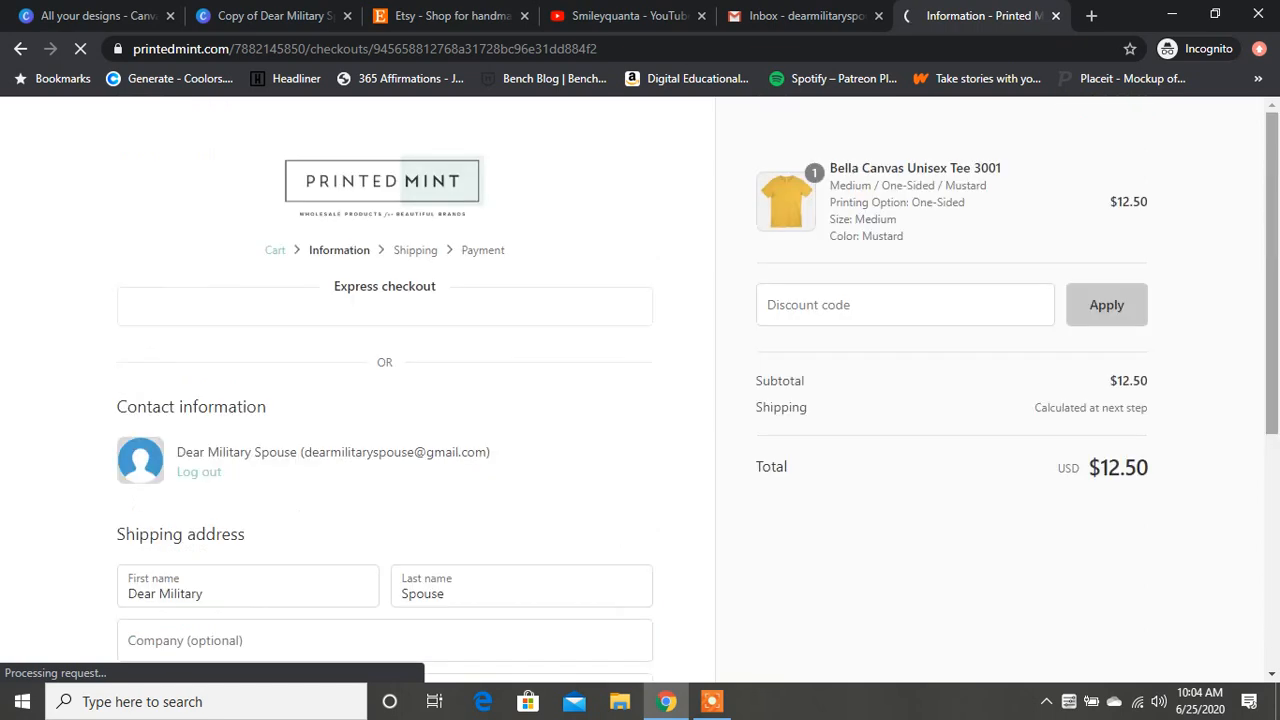
pyautogui.scroll(-4, 640, 390)
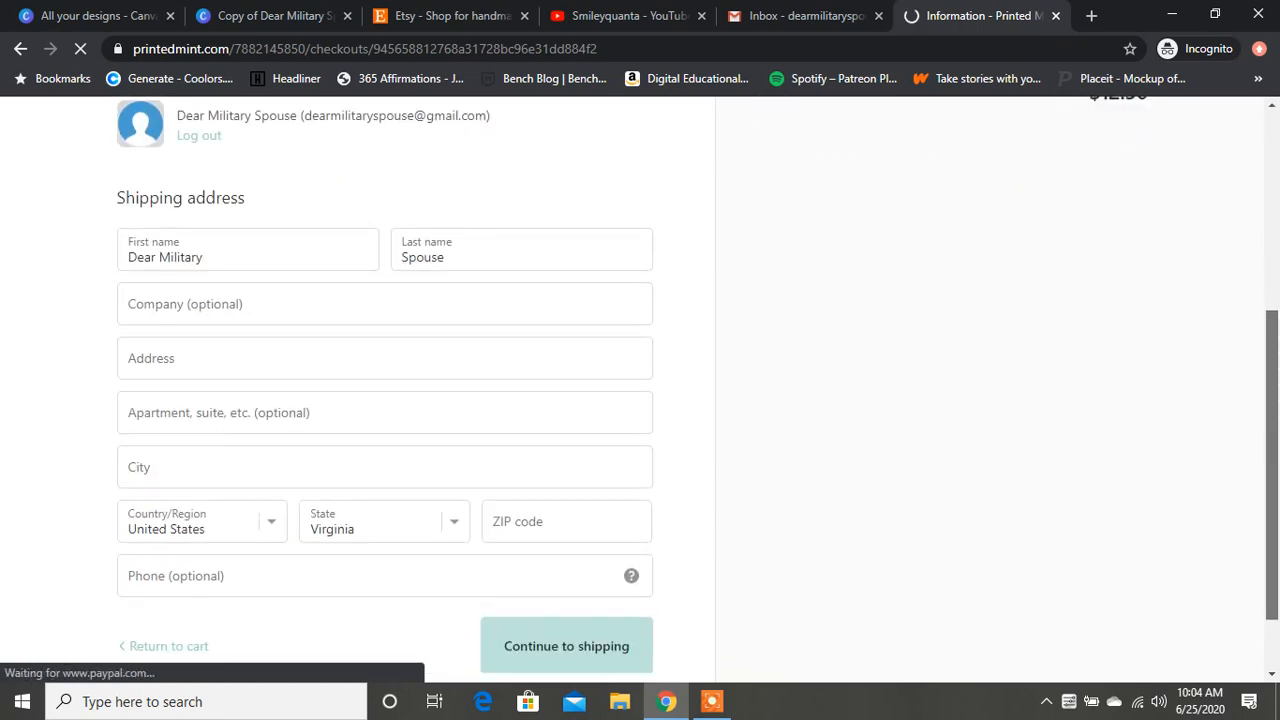
pyautogui.scroll(3, 640, 390)
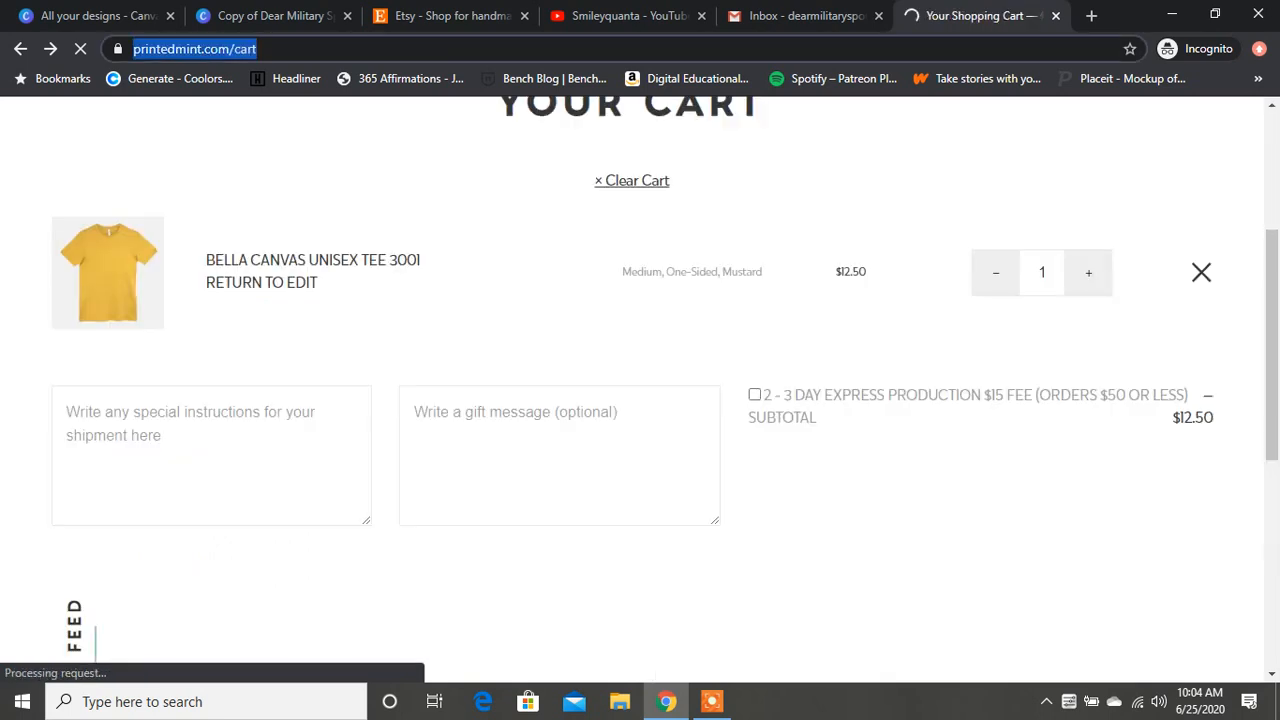
# Step: Shorten the cart page's address to printedmint.com and load the site to reach the account dashboard
pyautogui.moveTo(277, 48); pyautogui.dragTo(299, 48)
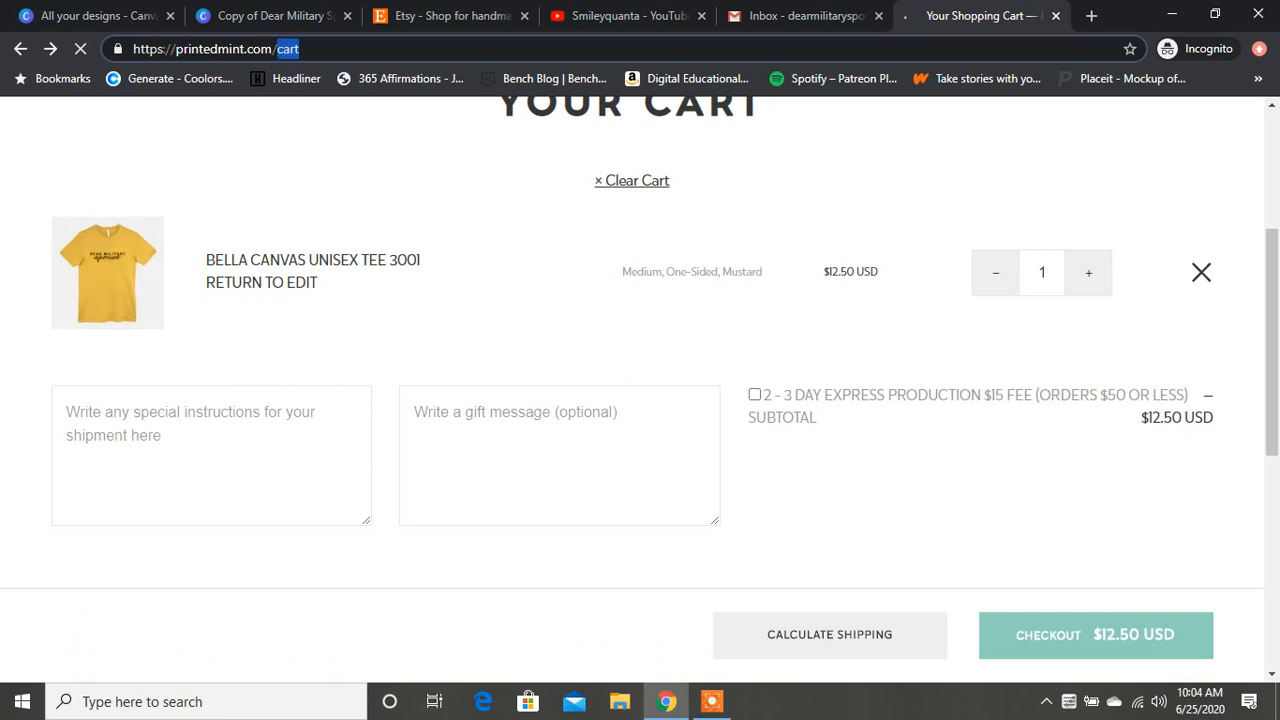
pyautogui.press('BackSpace')
pyautogui.press('BackSpace')
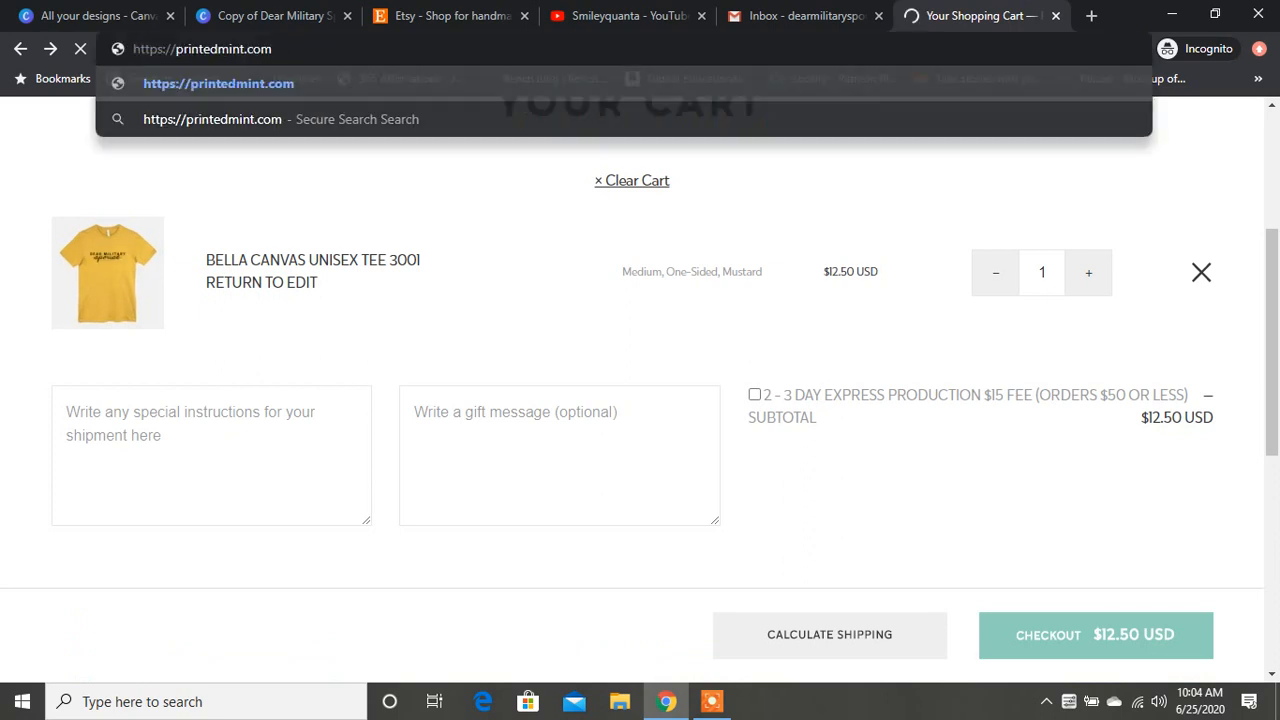
pyautogui.press('Return')
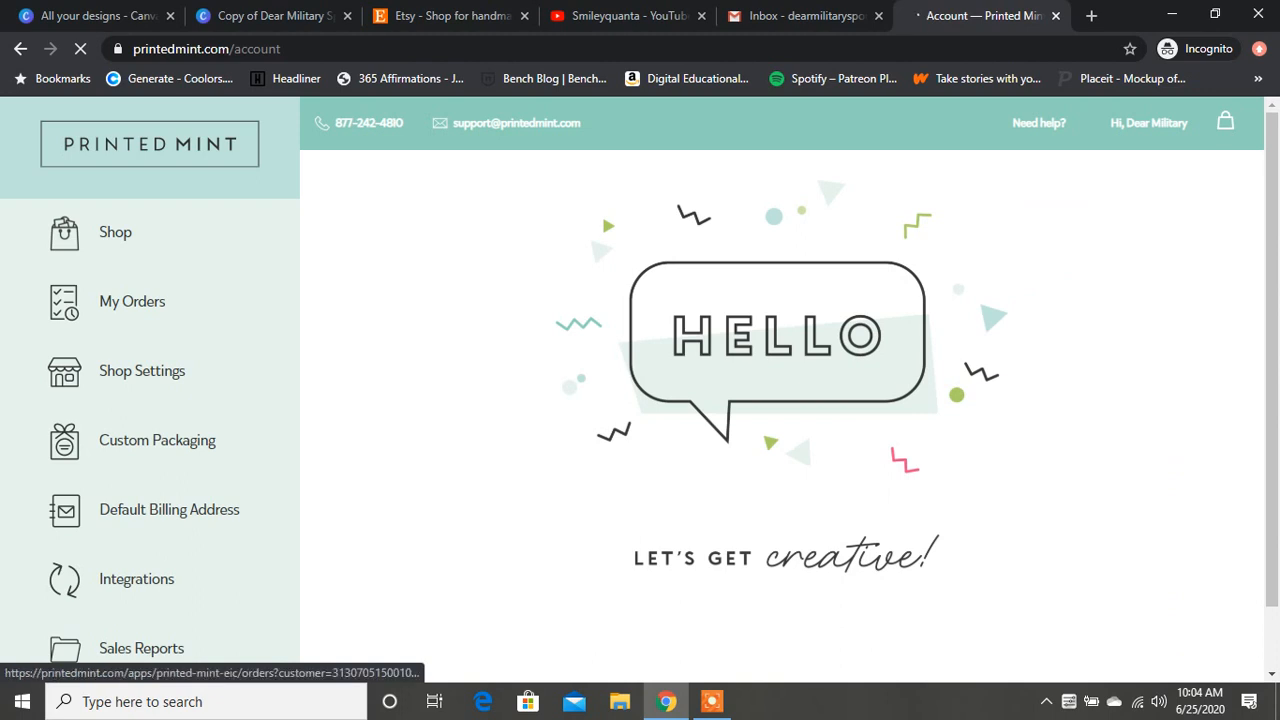
# Step: Look at the account's My Orders page and open the Sales Reports section
pyautogui.click(132, 301)
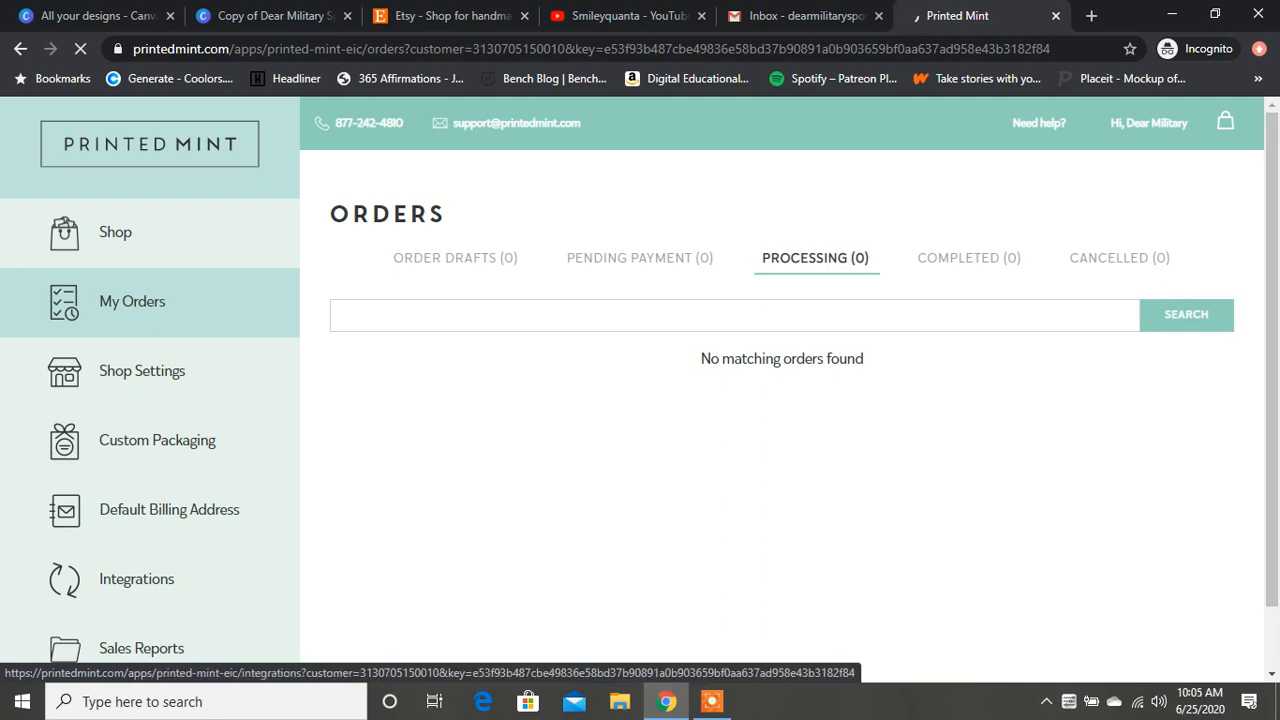
pyautogui.scroll(-1, 150, 577)
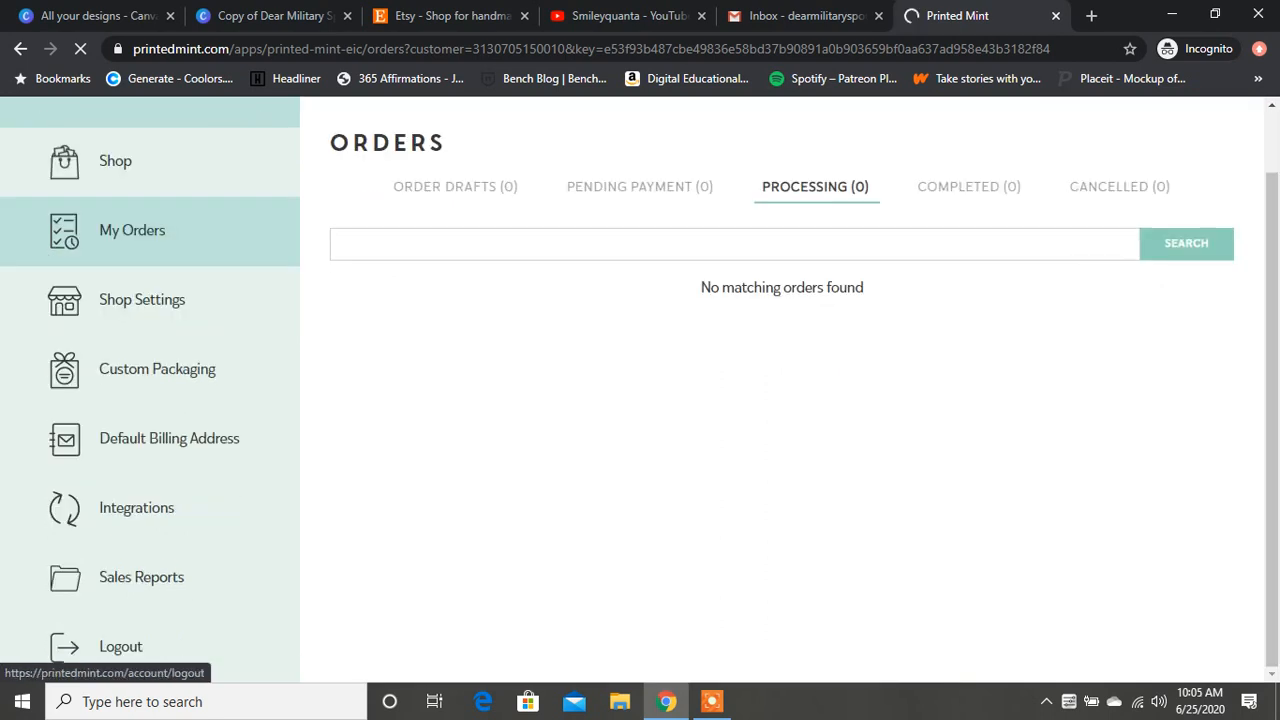
pyautogui.click(141, 577)
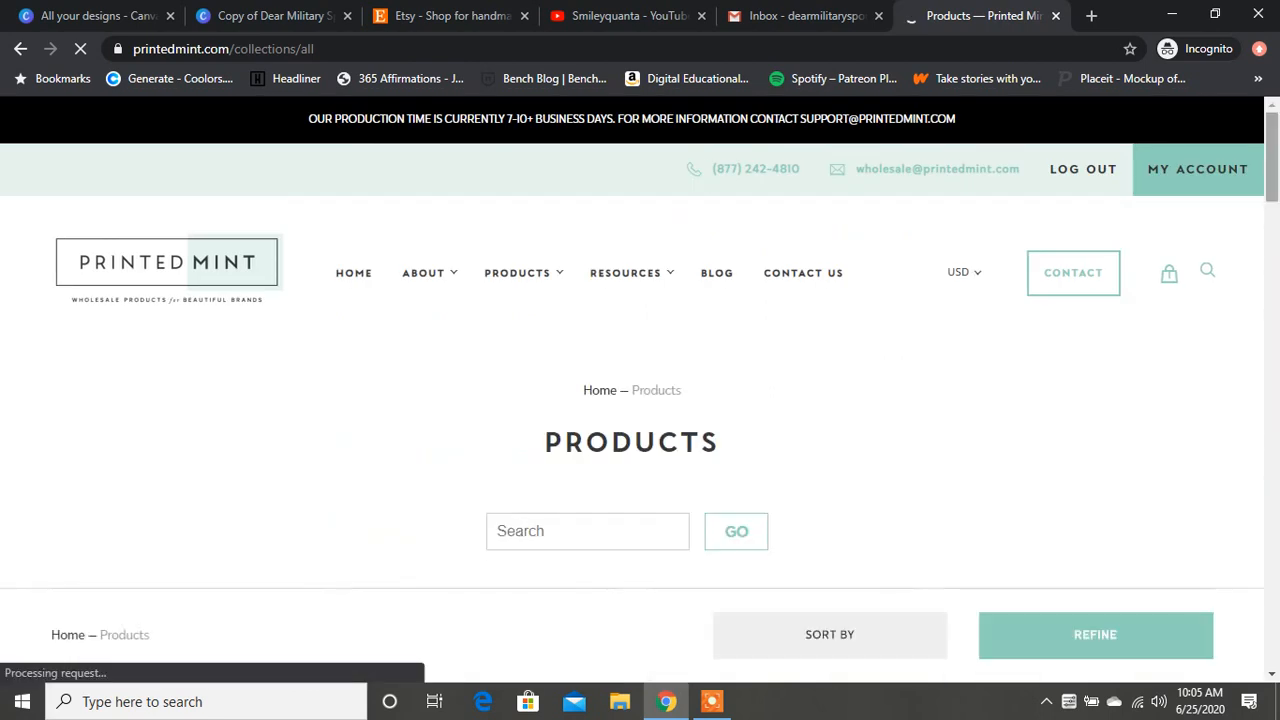
# Step: Browse the full product catalogue, and look through the products and prices on page 3
pyautogui.scroll(-20, 632, 390)
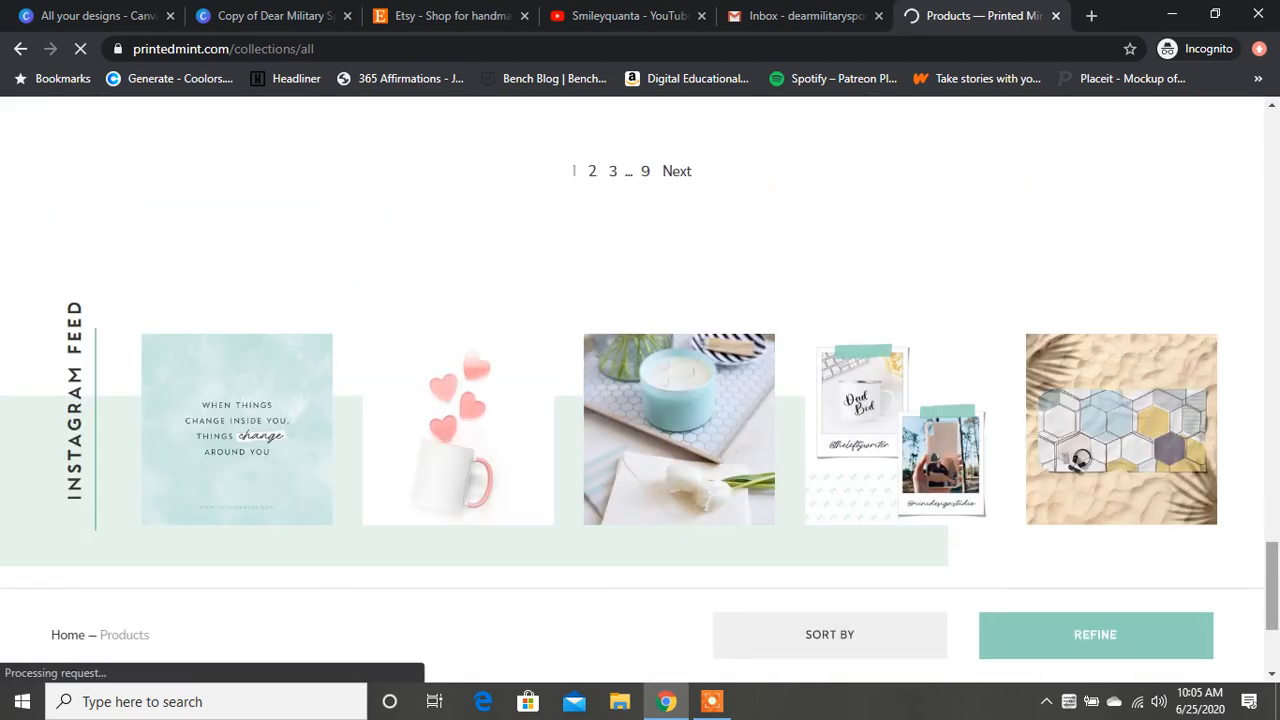
pyautogui.scroll(3, 640, 390)
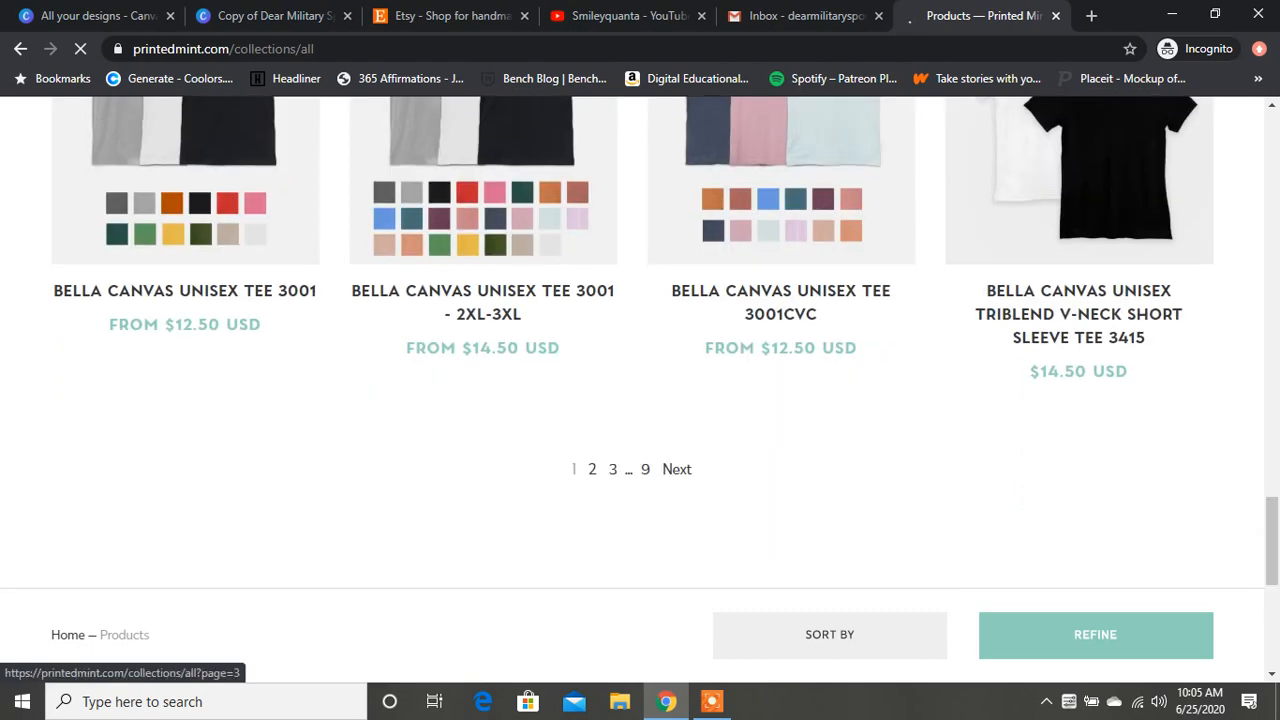
pyautogui.click(613, 469)
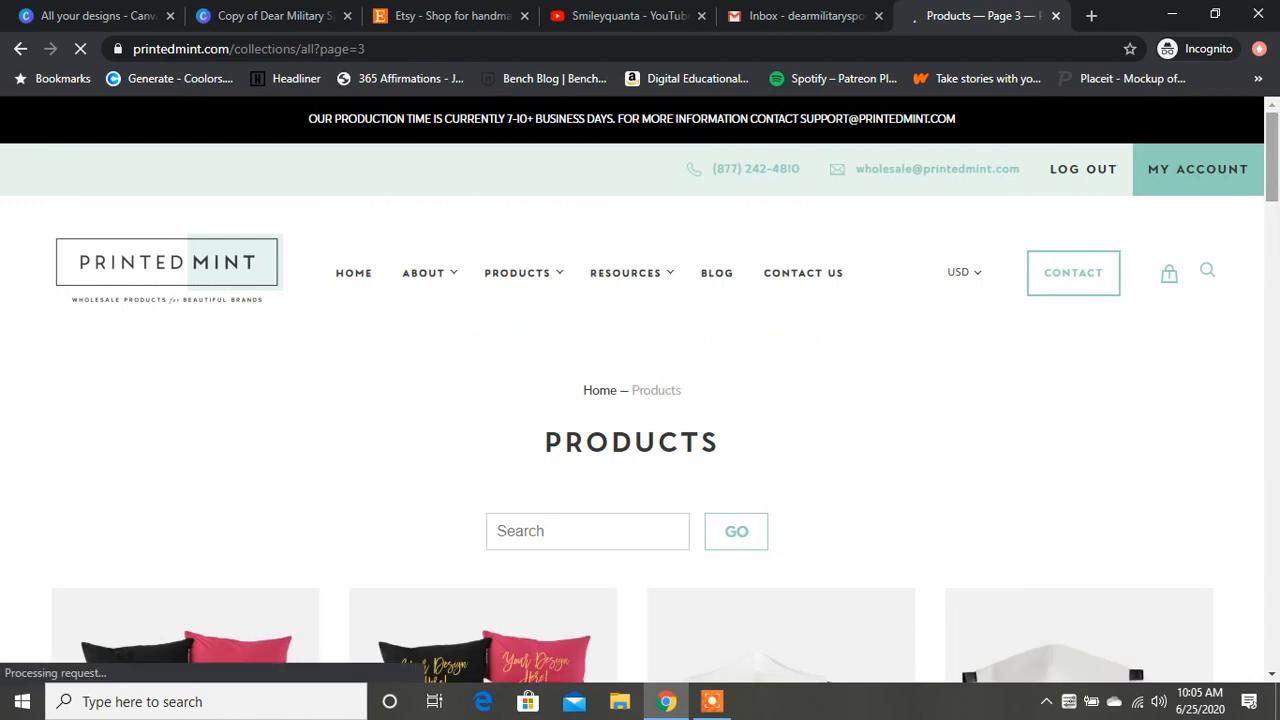
pyautogui.scroll(-7, 640, 380)
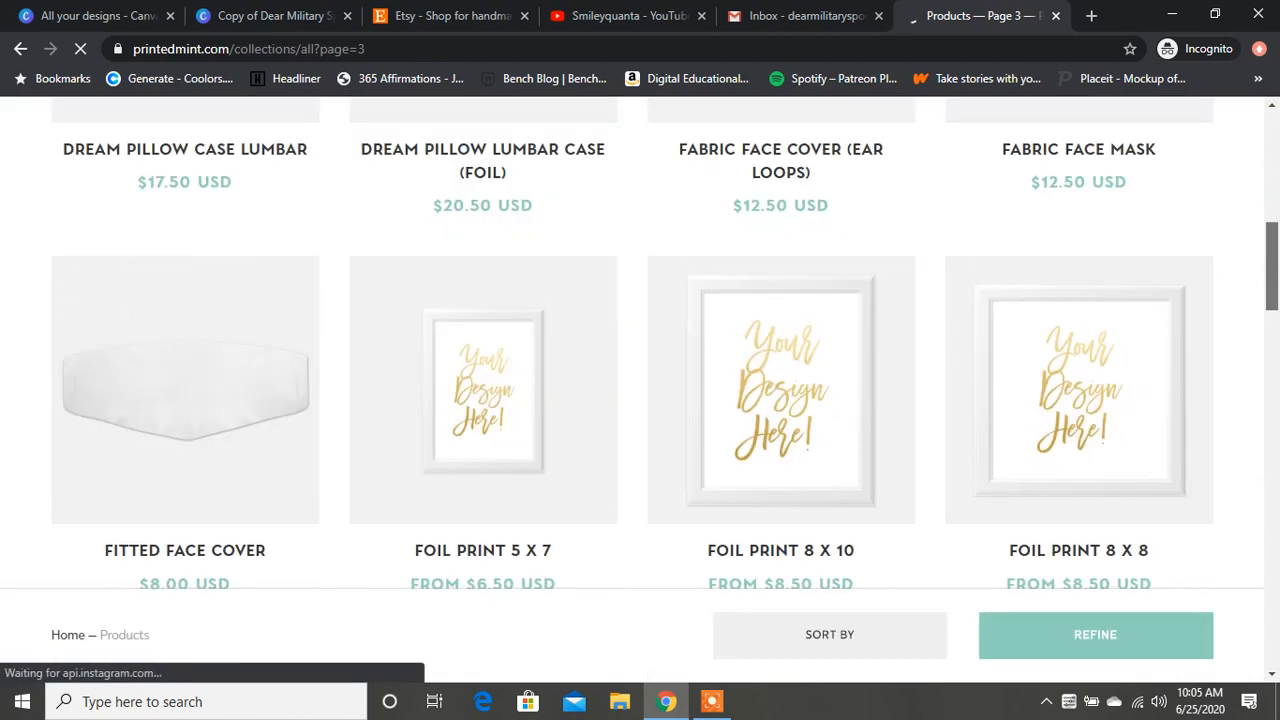
pyautogui.scroll(-6, 640, 380)
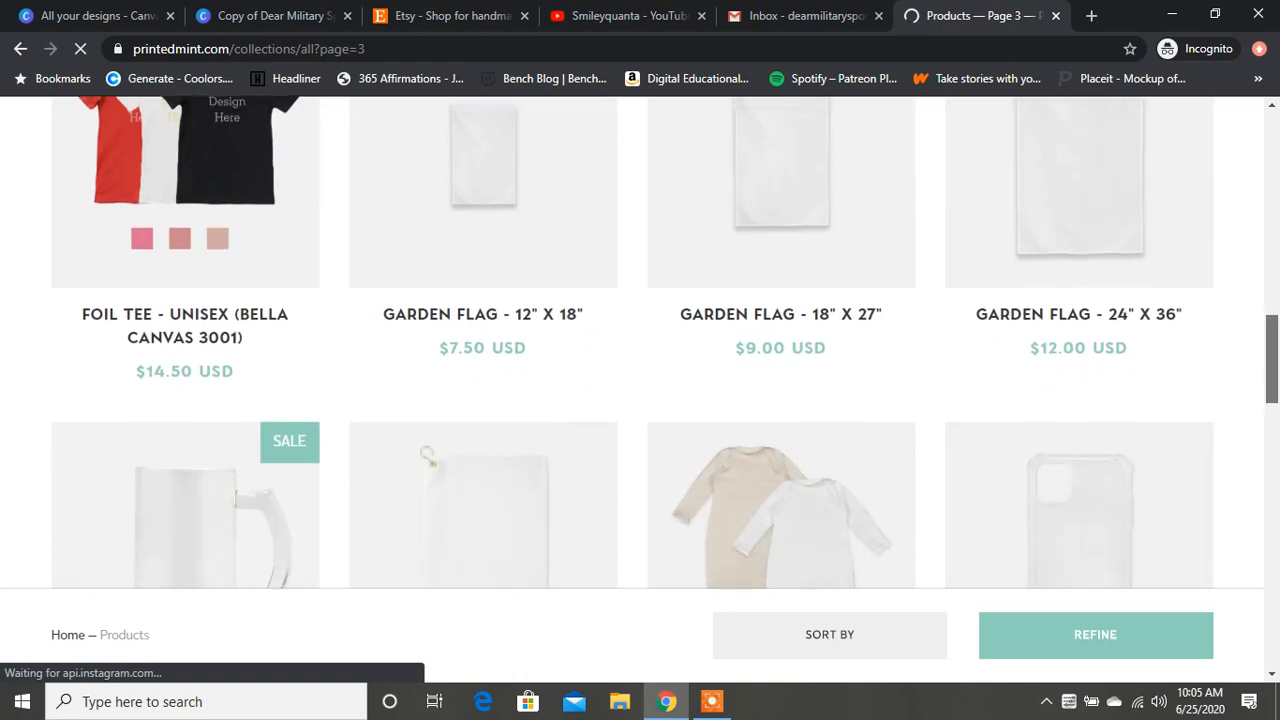
pyautogui.scroll(-2, 640, 380)
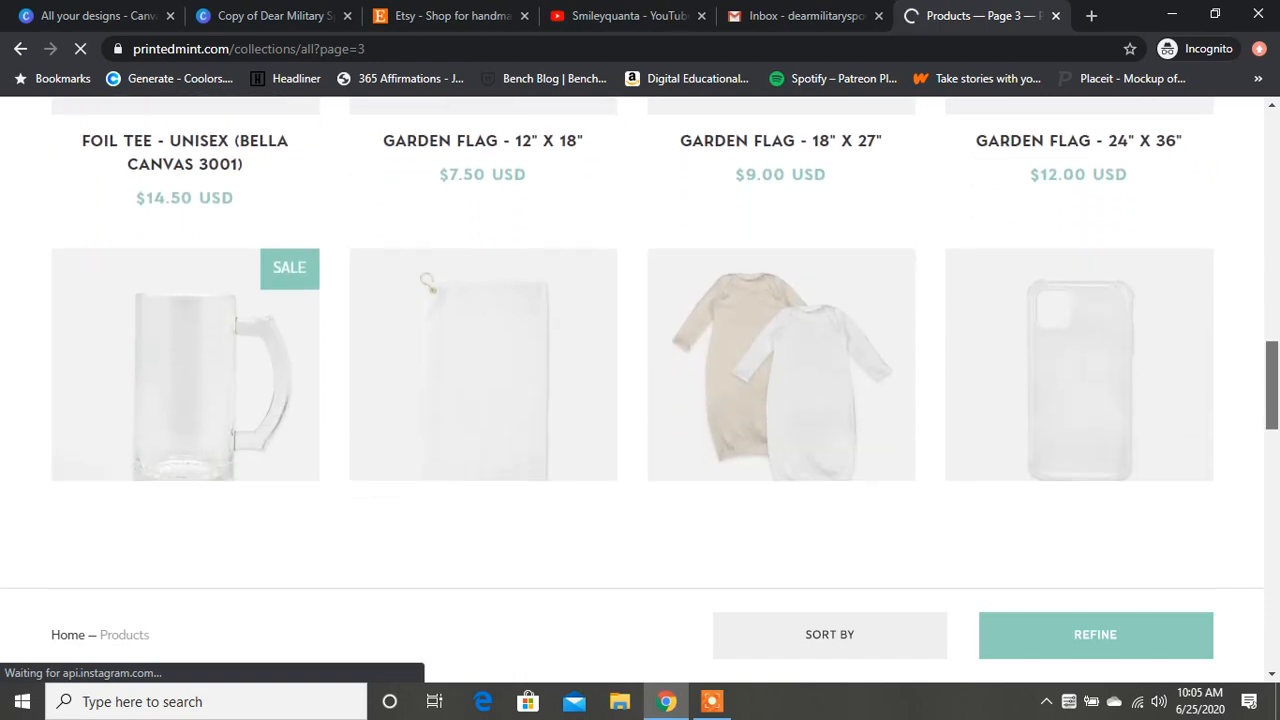
pyautogui.scroll(-1, 640, 380)
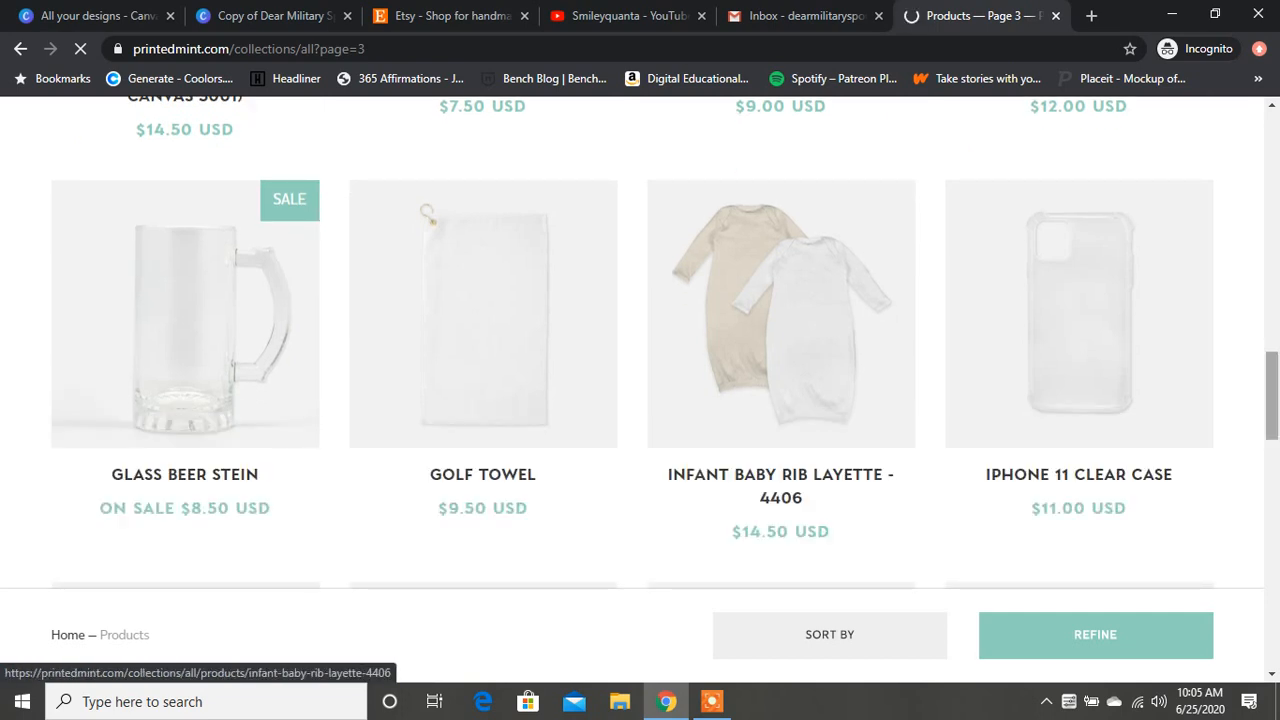
pyautogui.scroll(-6, 665, 343)
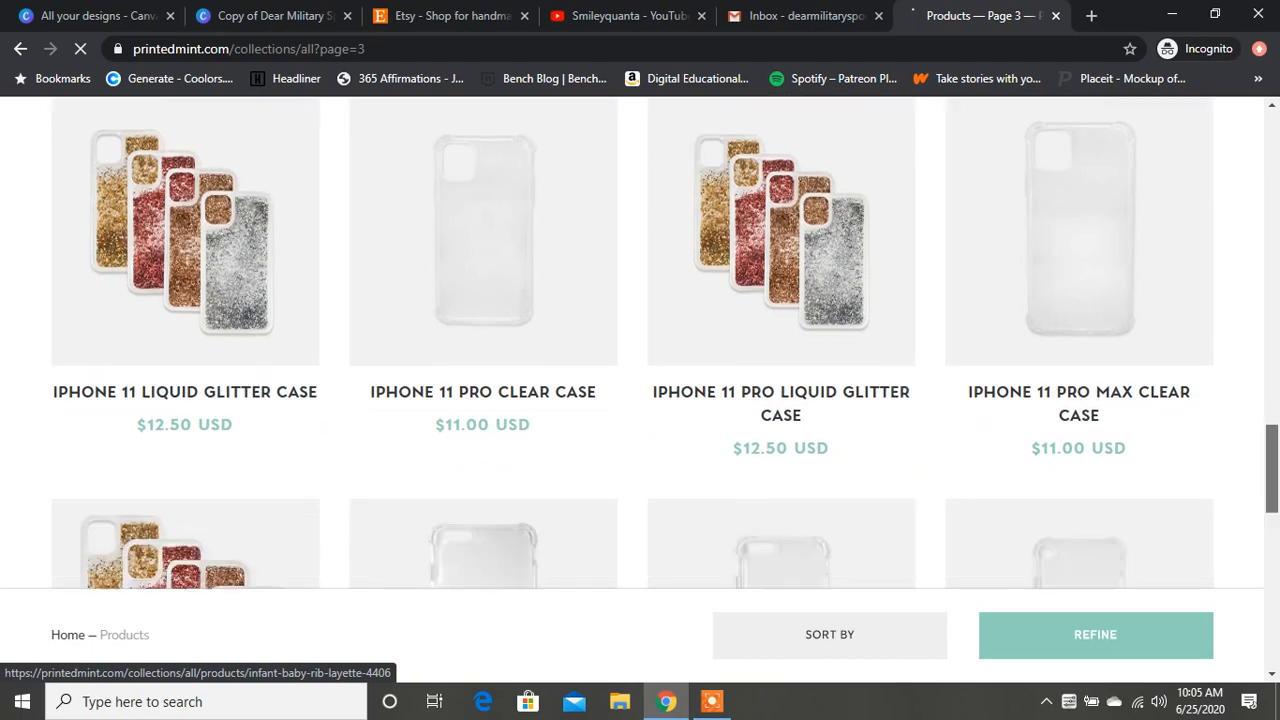
pyautogui.scroll(-5, 640, 340)
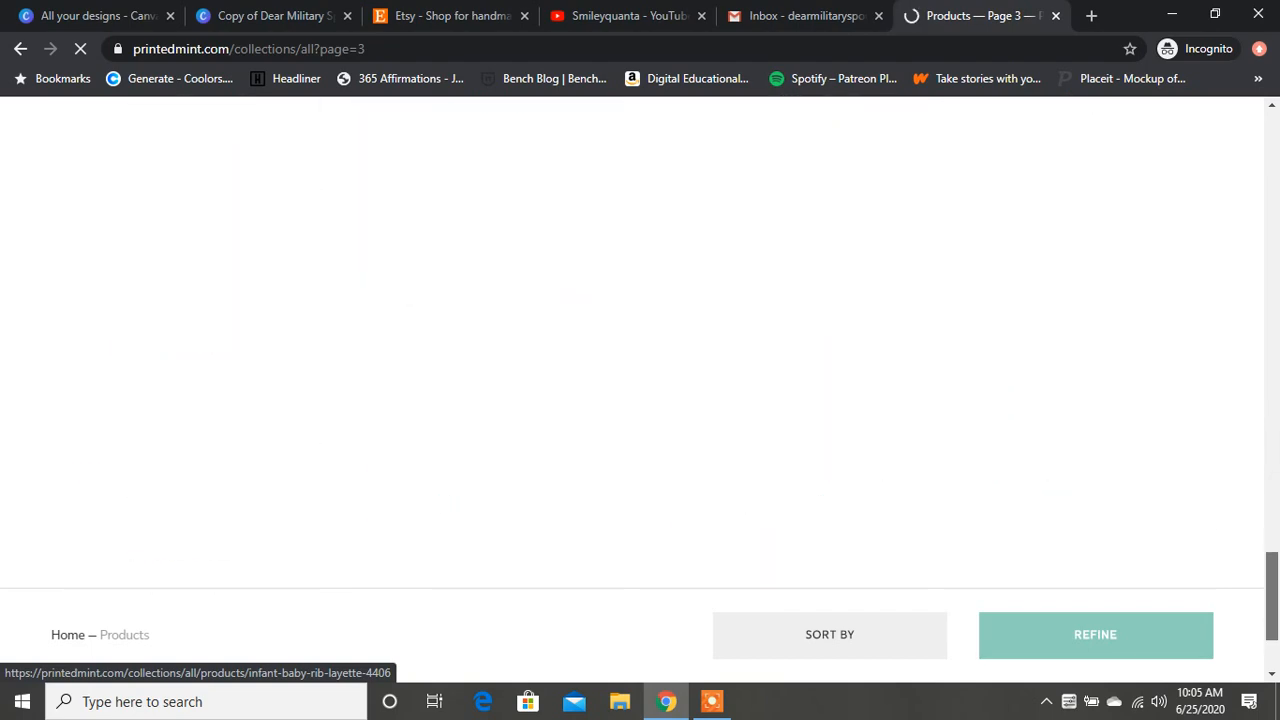
pyautogui.scroll(3, 645, 426)
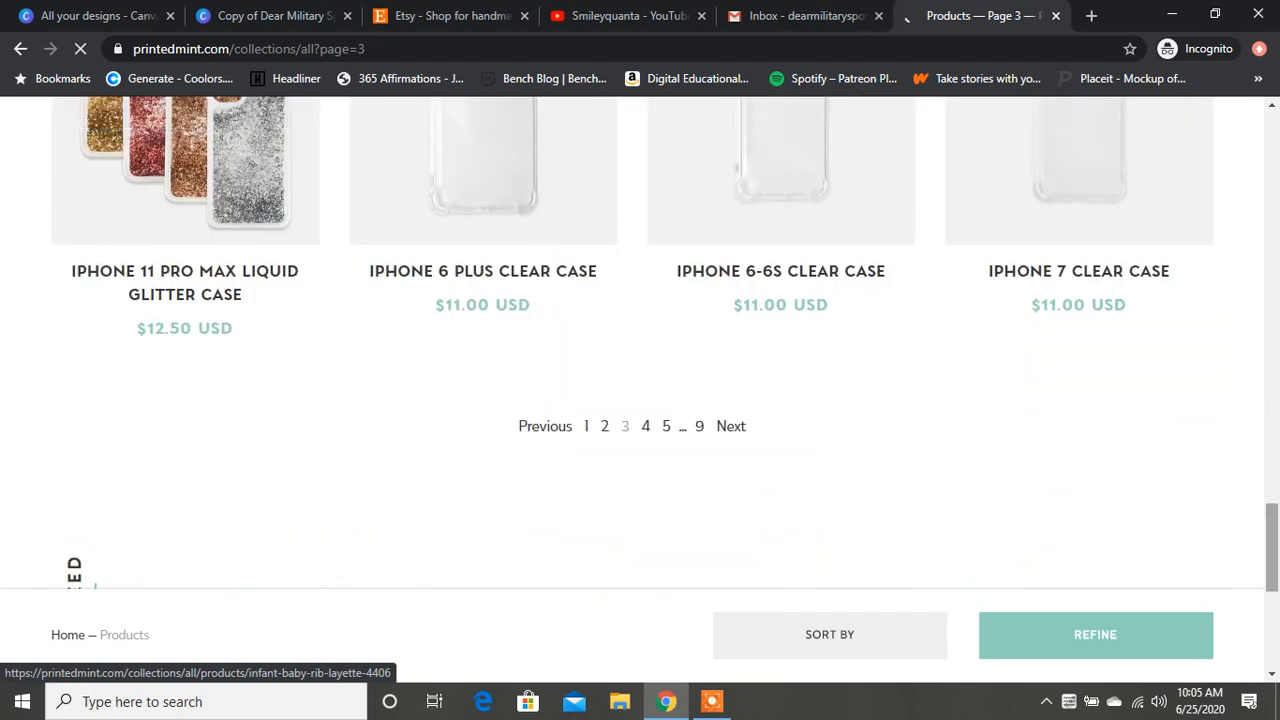
# Step: Open page 4 of the product catalogue and look through its products and prices
pyautogui.click(645, 426)
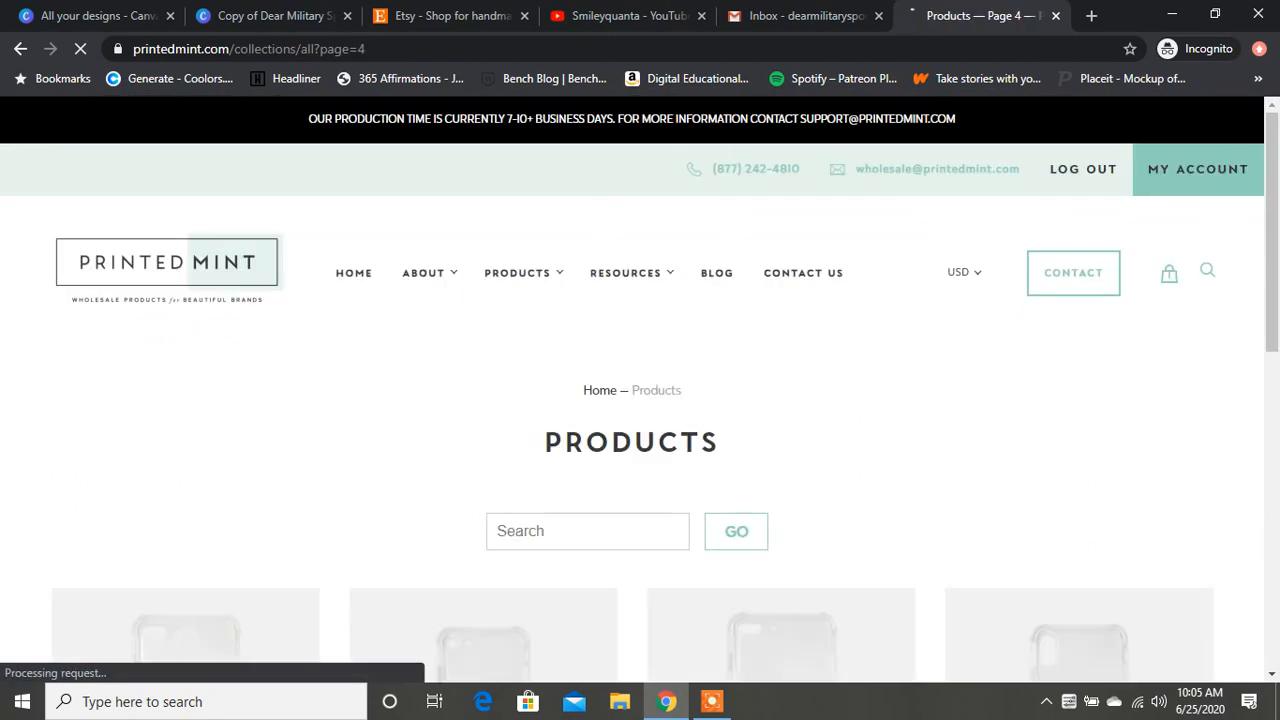
pyautogui.scroll(-3, 640, 388)
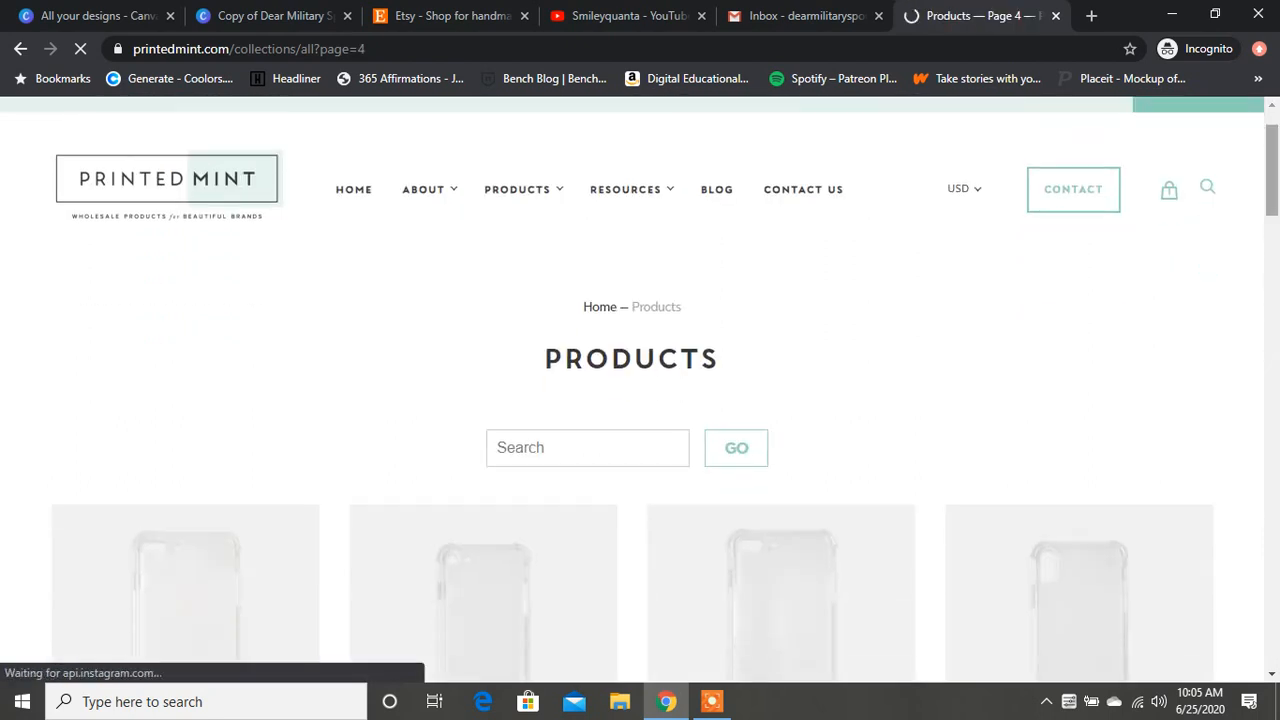
pyautogui.scroll(-2, 640, 388)
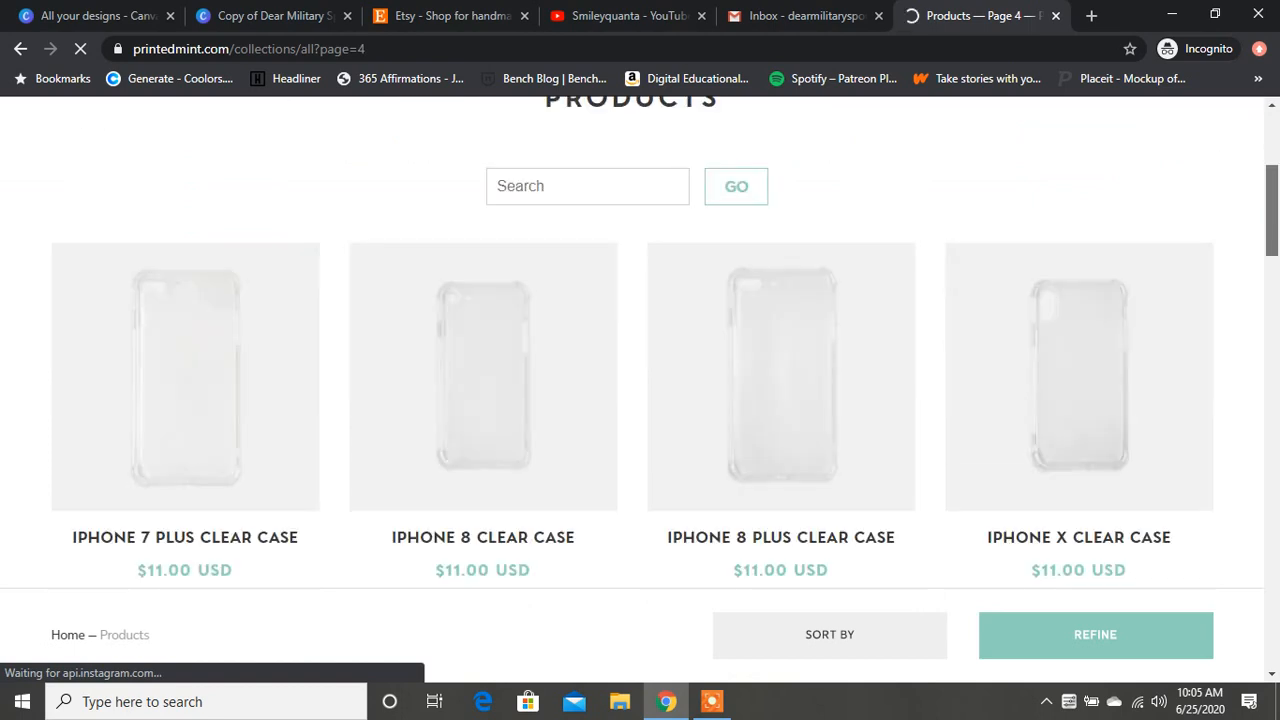
pyautogui.scroll(-5, 640, 388)
pyautogui.scroll(-2, 640, 388)
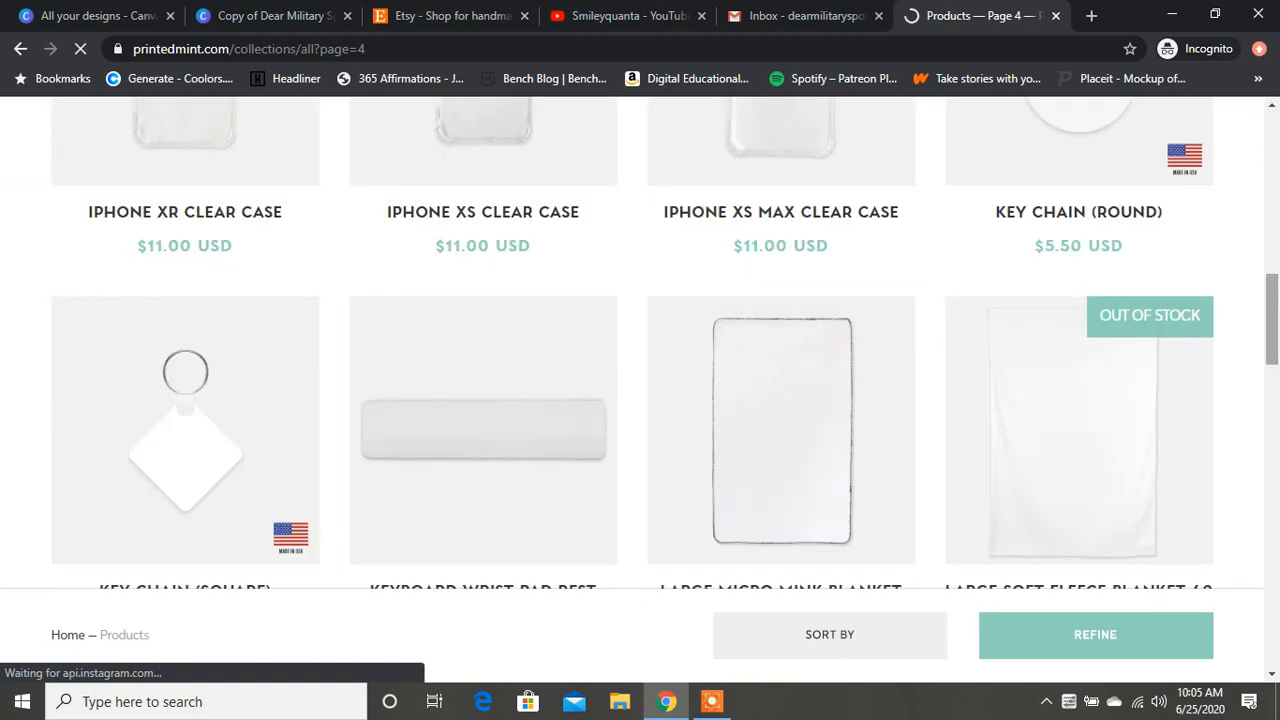
pyautogui.scroll(-5, 640, 388)
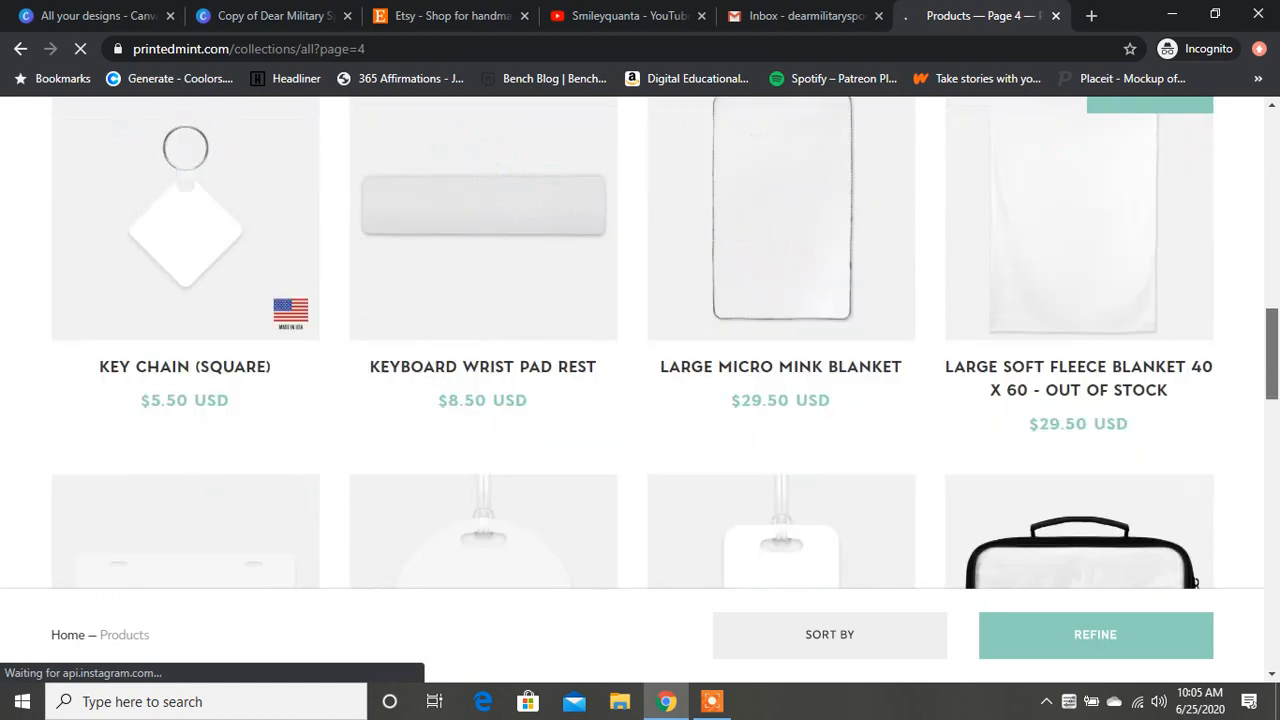
pyautogui.scroll(-6, 640, 388)
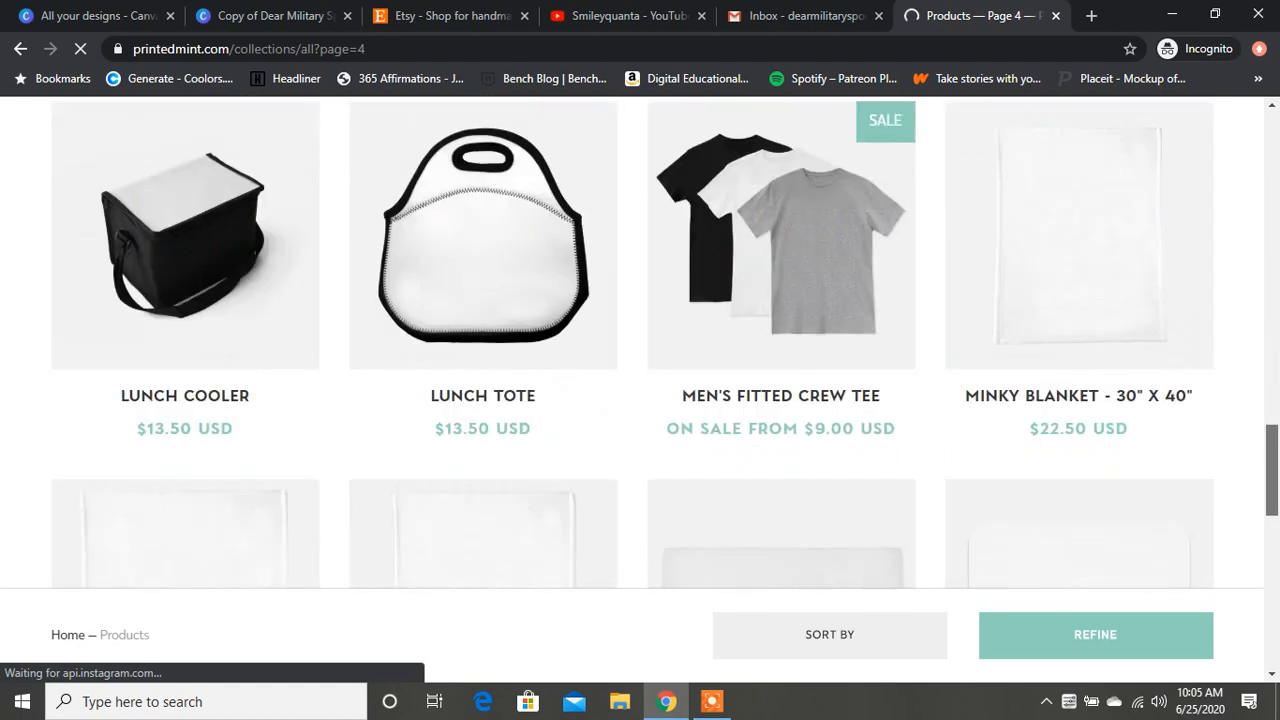
pyautogui.scroll(-2, 640, 388)
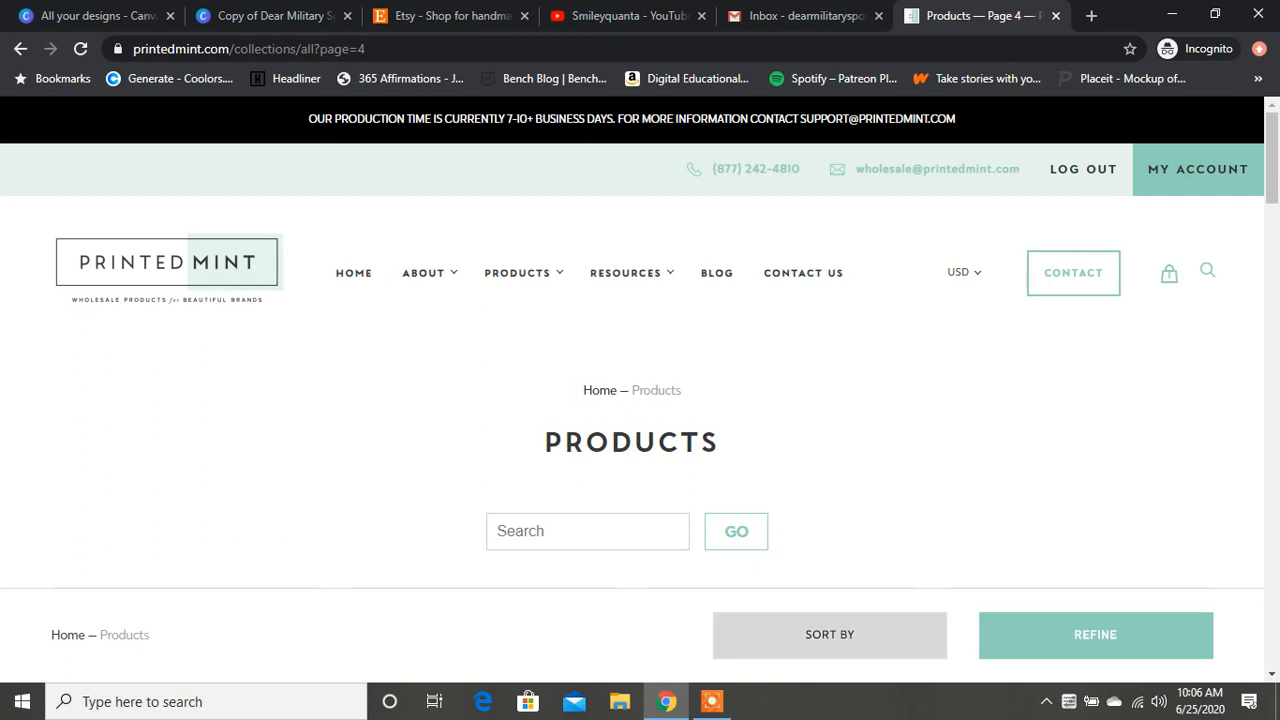
pyautogui.click(712, 701)
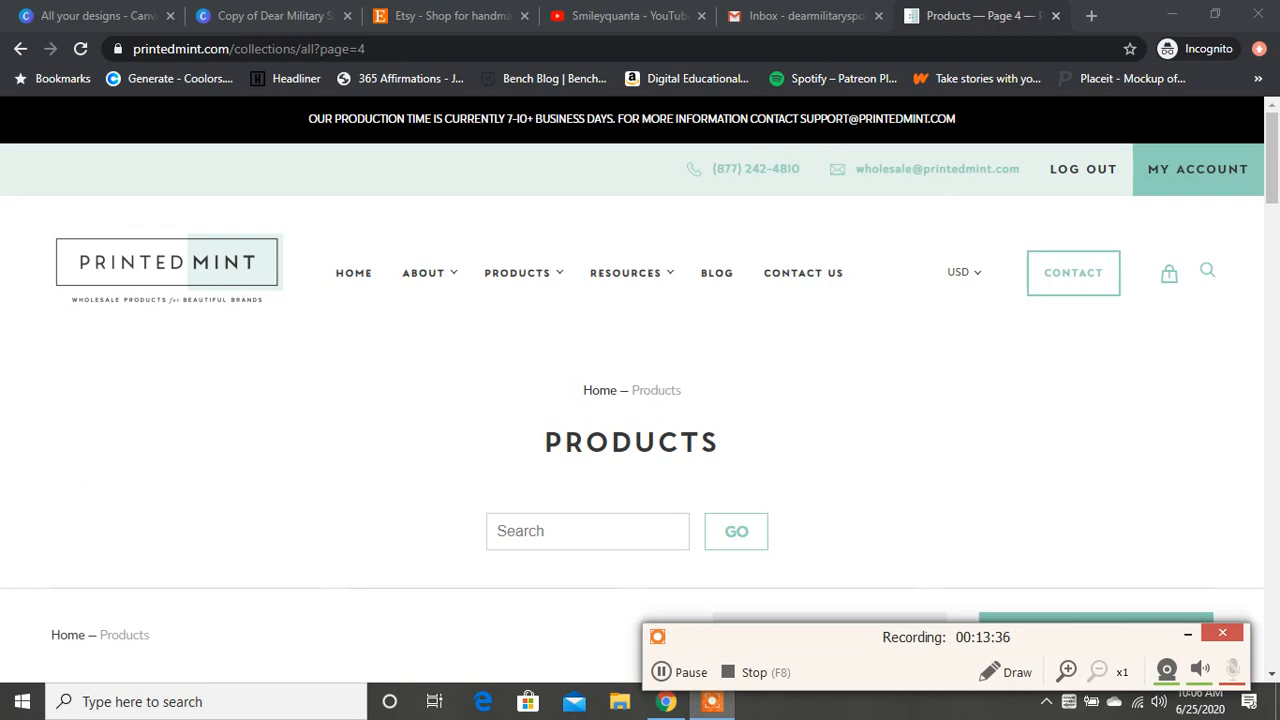